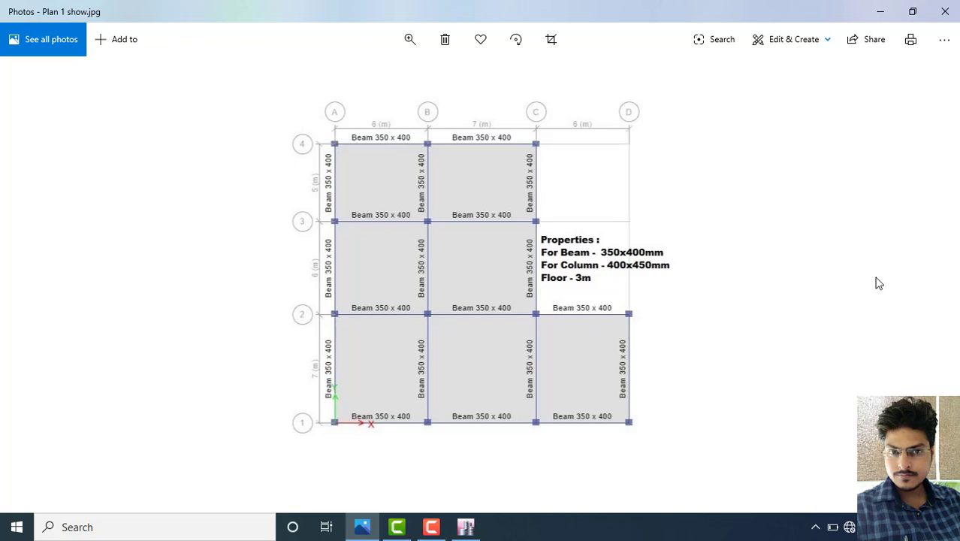
# Check the reference drawings, then switch to ETABS and initialize a new model with Metric SI units, Indian steel sections, IS 800:2007 and IS 456:2000
pyautogui.click(36, 277)
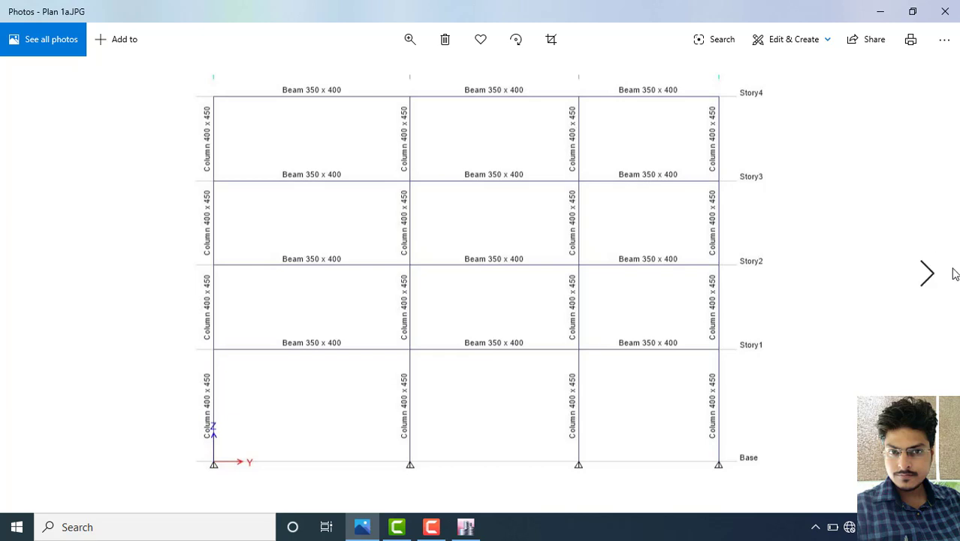
pyautogui.click(941, 275)
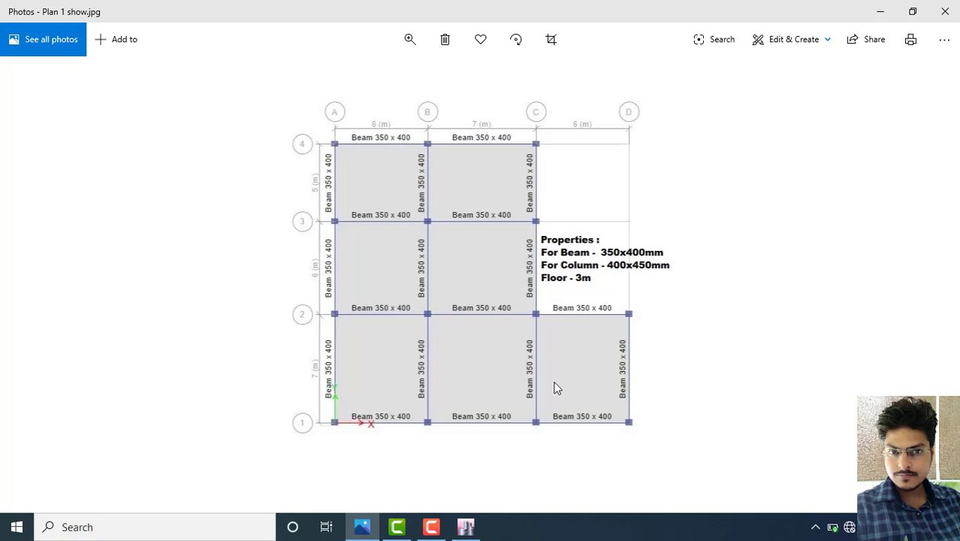
pyautogui.click(465, 525)
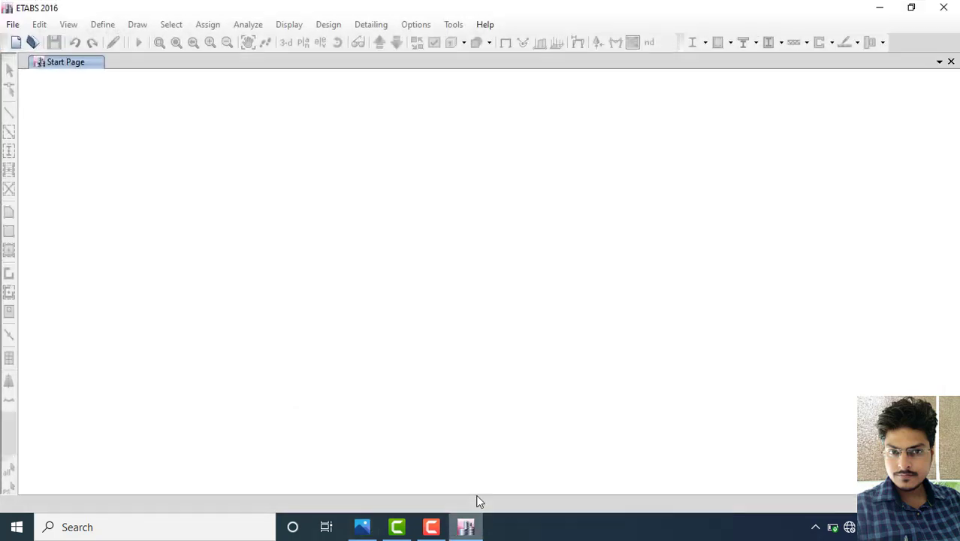
pyautogui.click(13, 25)
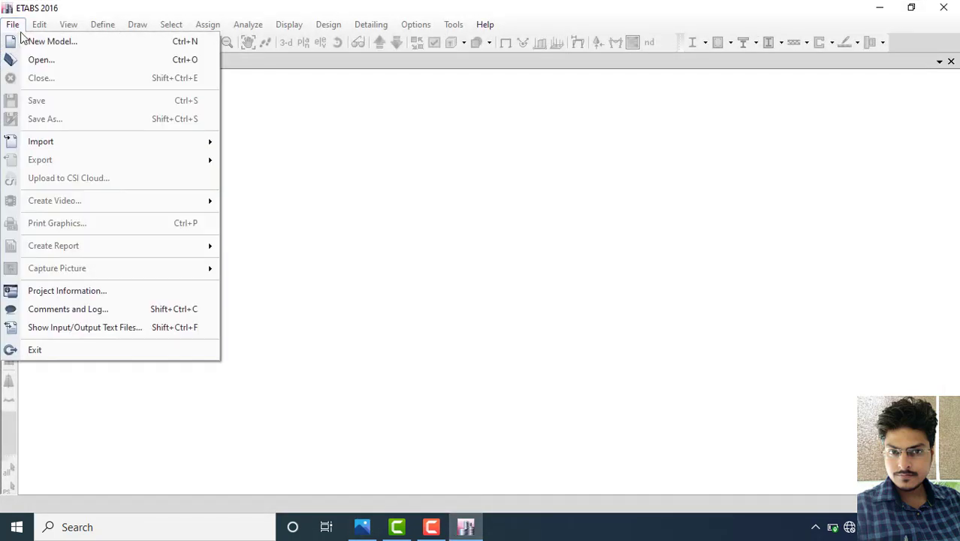
pyautogui.click(43, 45)
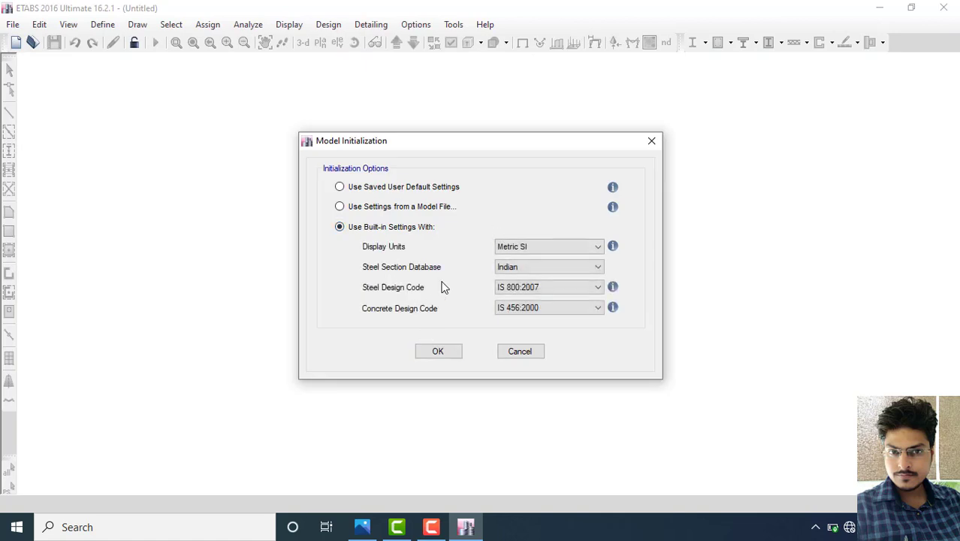
pyautogui.click(438, 350)
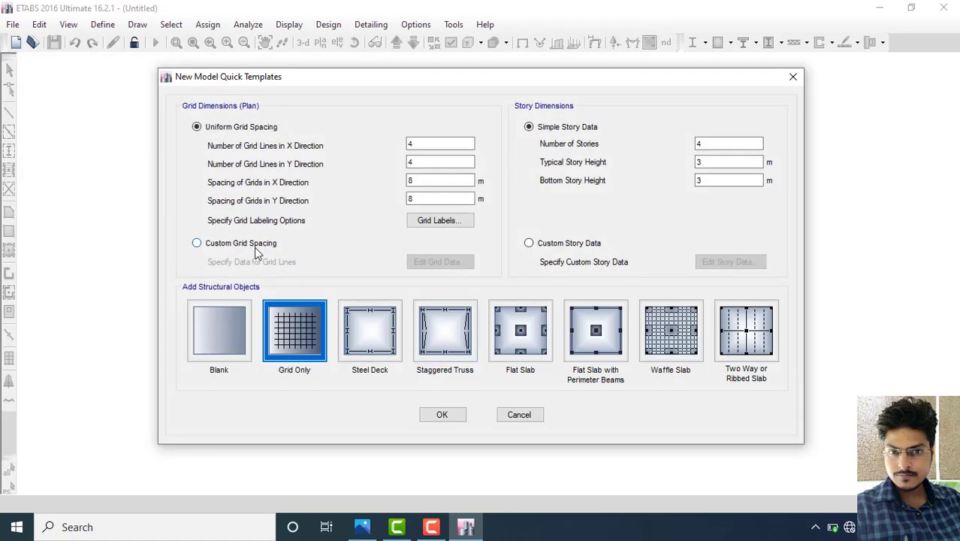
# Choose custom grid spacing for the plan and display the grid data as spacing
pyautogui.click(255, 246)
pyautogui.click(441, 263)
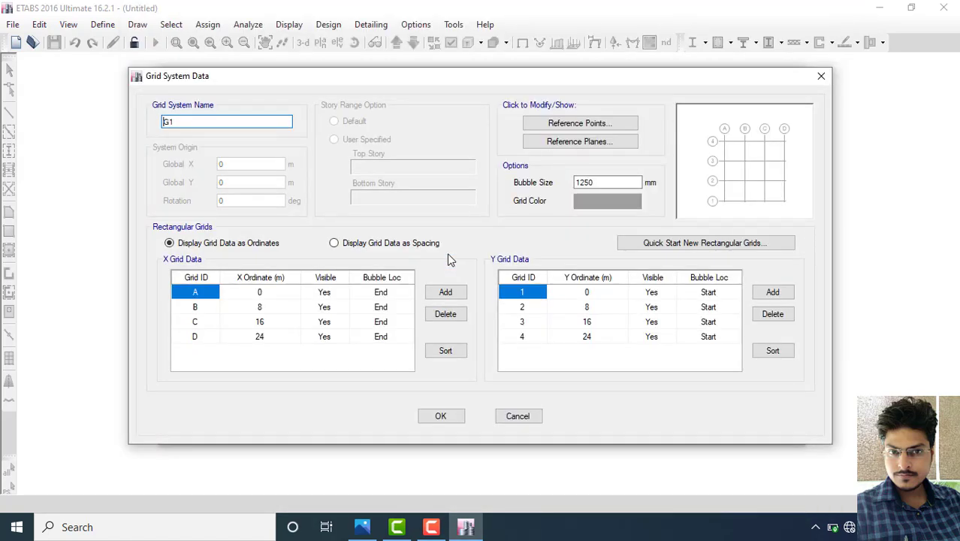
pyautogui.click(347, 246)
# Set the X grid spacings from the reference plan: A to 6 m, B to 7 m and C to 6 m
pyautogui.click(267, 293)
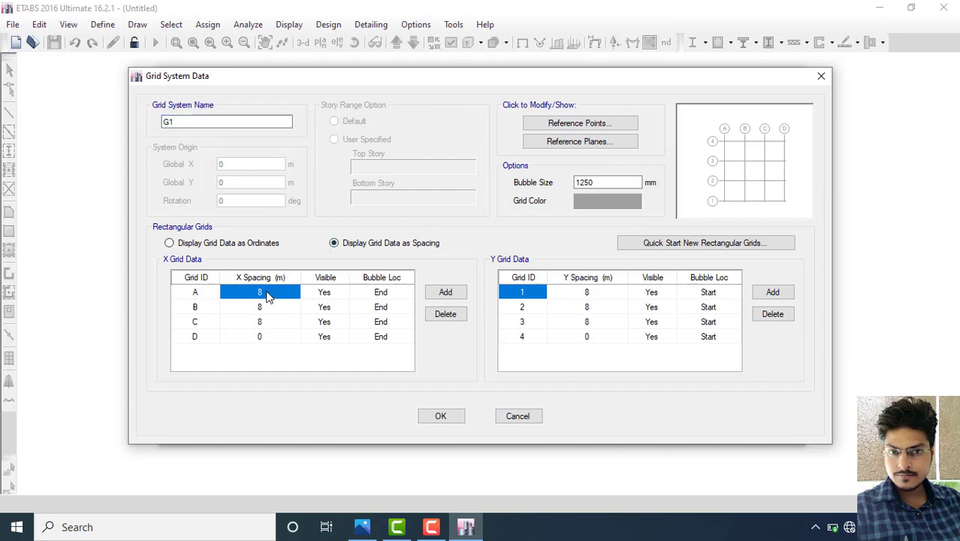
pyautogui.click(263, 293)
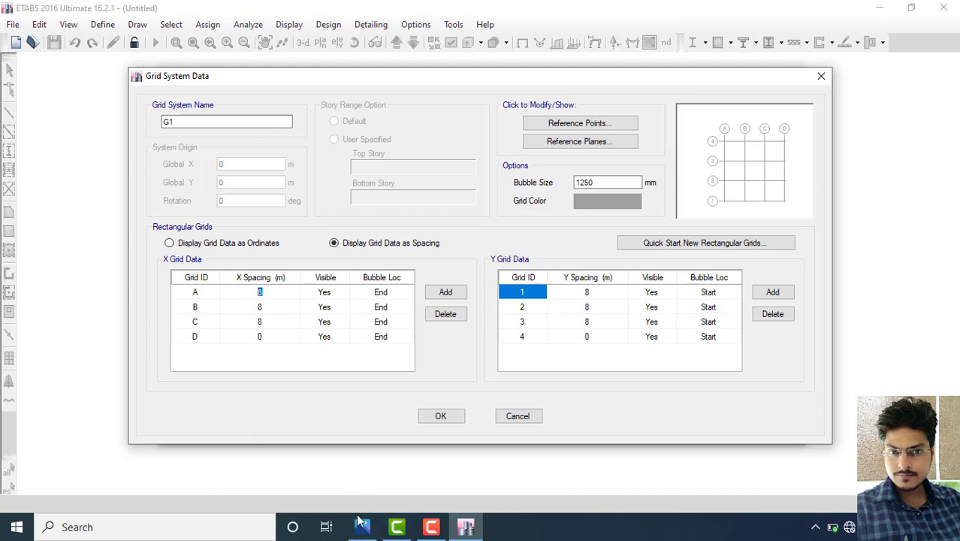
pyautogui.click(362, 528)
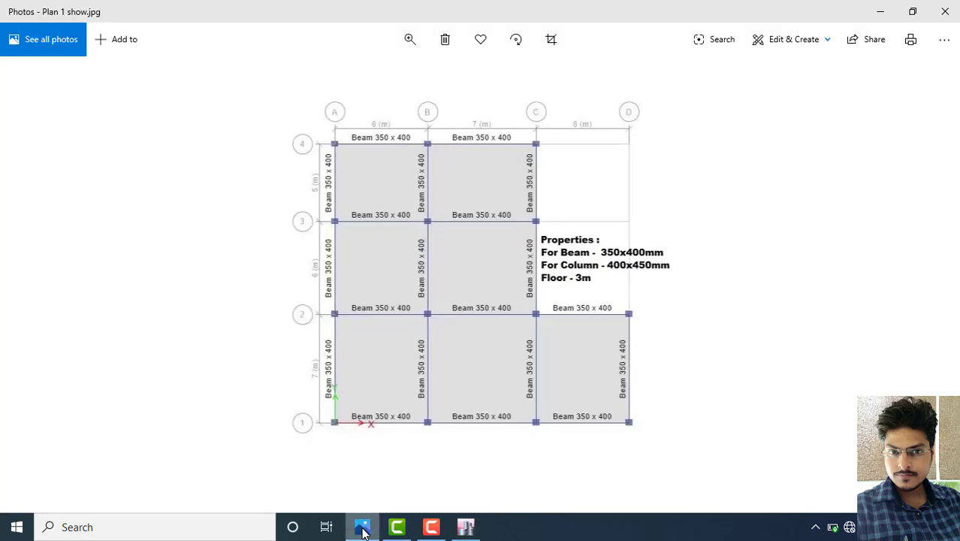
pyautogui.click(362, 528)
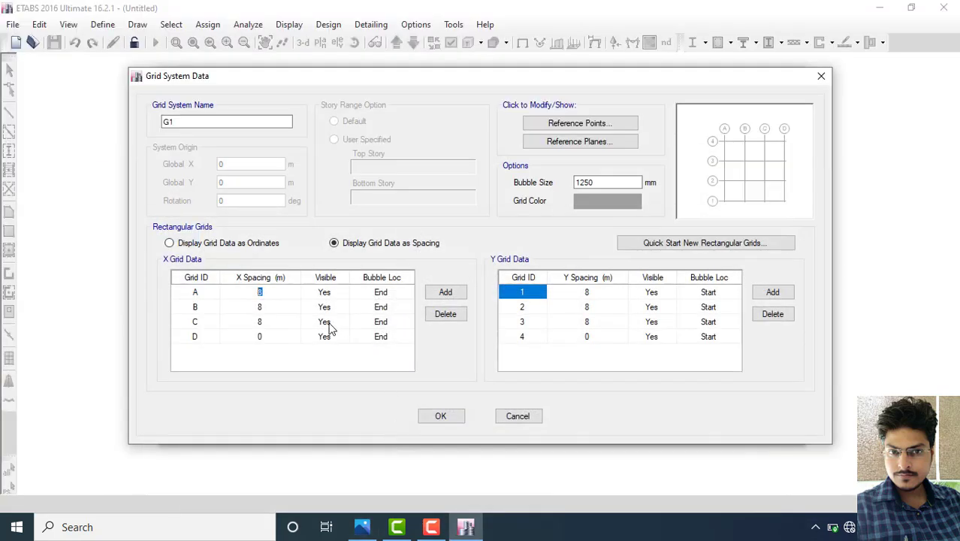
pyautogui.write('6')
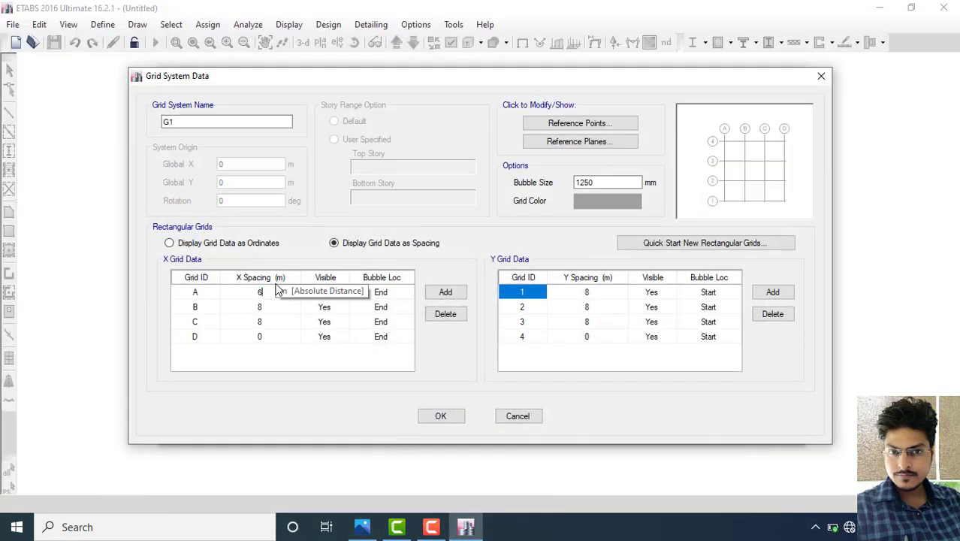
pyautogui.press('Return')
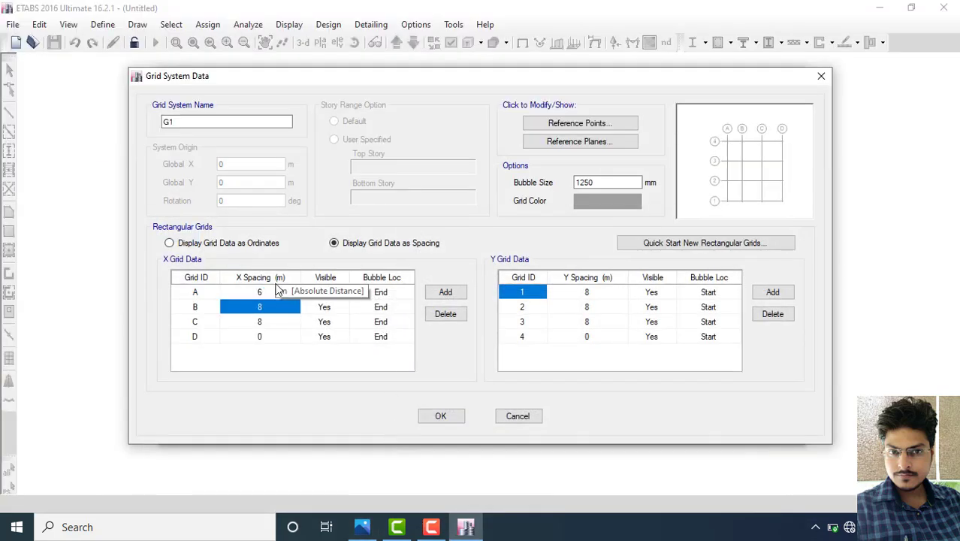
pyautogui.press('BackSpace')
pyautogui.write('7')
pyautogui.press('Return')
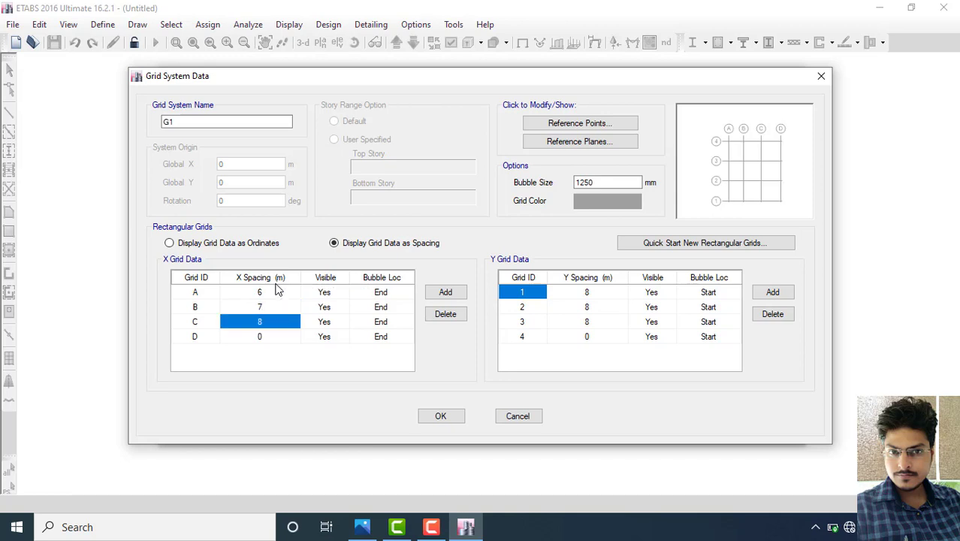
pyautogui.write('6')
pyautogui.press('Return')
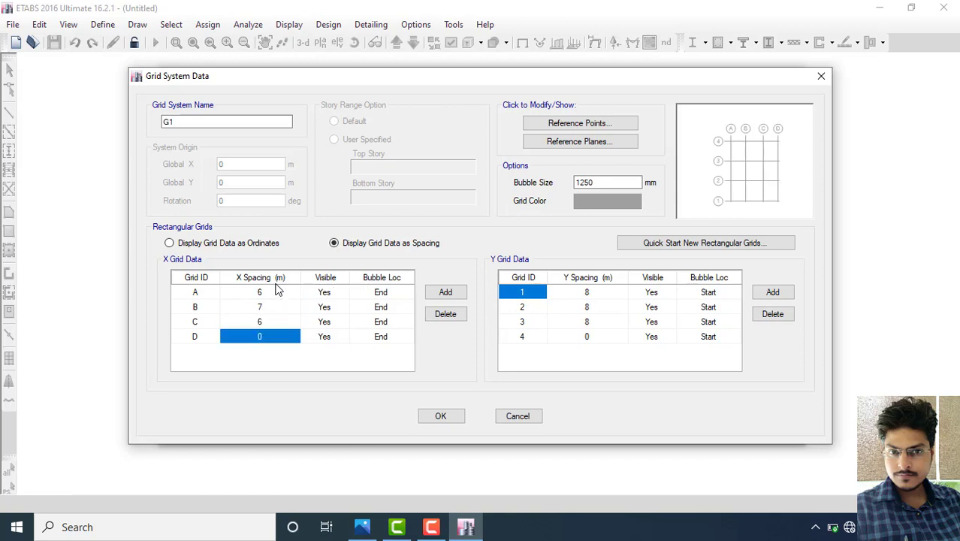
# Set the Y grid spacings from the reference plan to 7 m, 6 m and 5 m for grids 1, 2 and 3, and accept the grid data
pyautogui.click(362, 527)
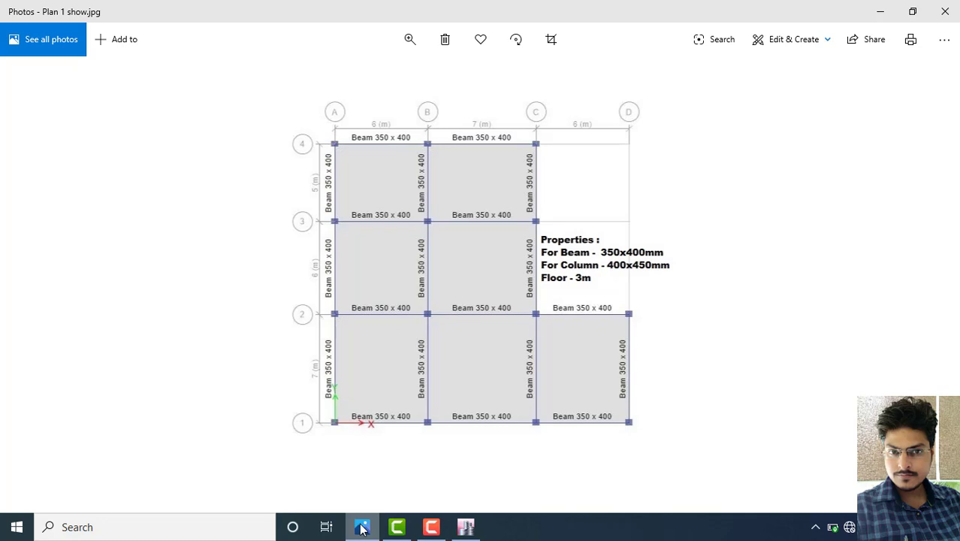
pyautogui.click(362, 526)
pyautogui.click(593, 293)
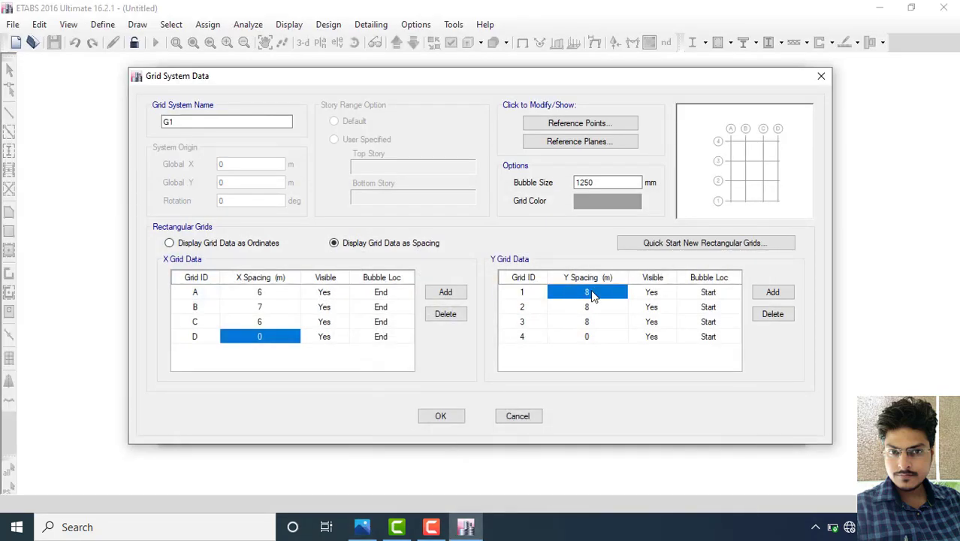
pyautogui.click(590, 293)
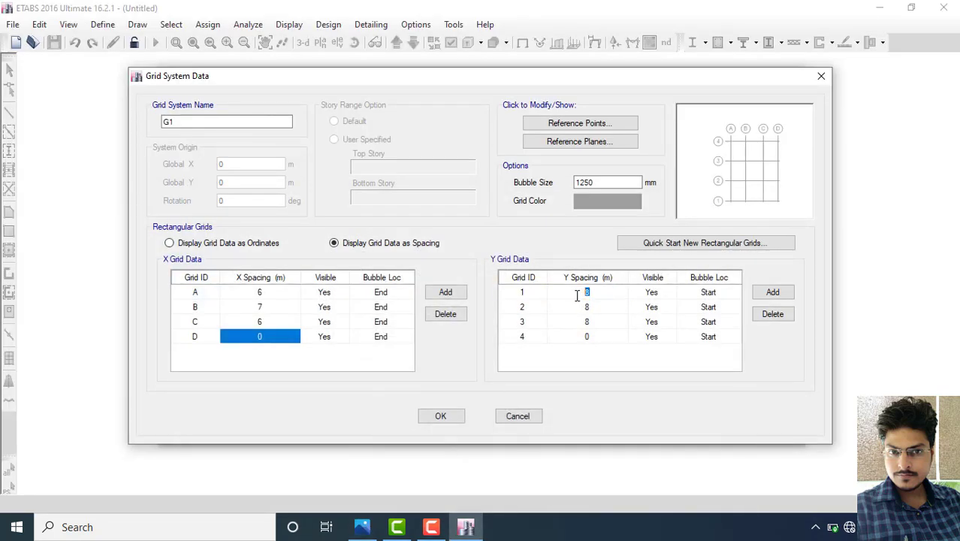
pyautogui.write('7')
pyautogui.press('Return')
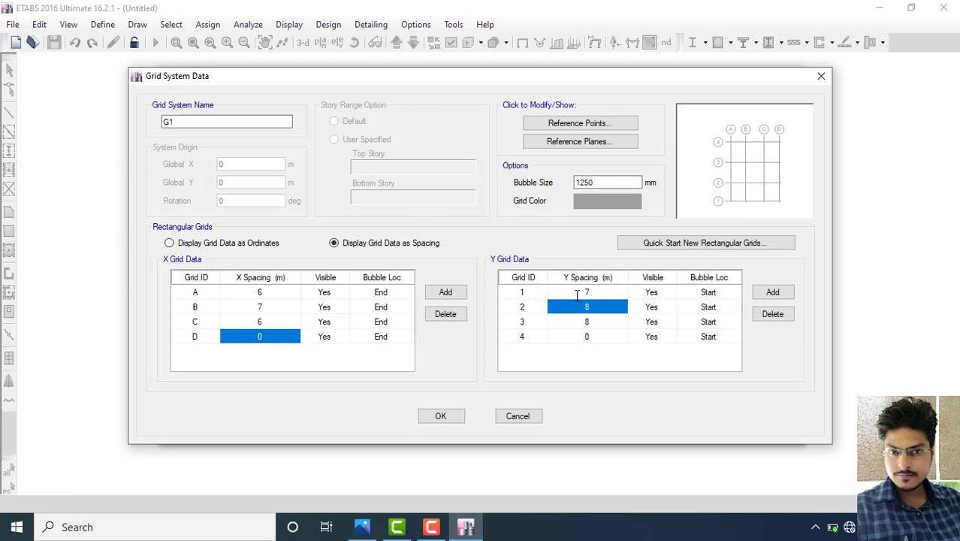
pyautogui.write('6')
pyautogui.press('Return')
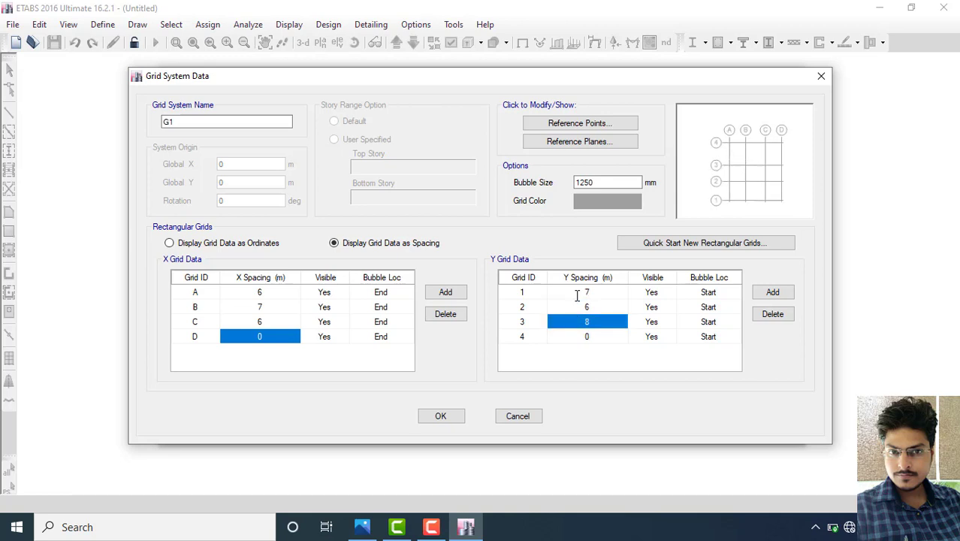
pyautogui.write('5')
pyautogui.press('Return')
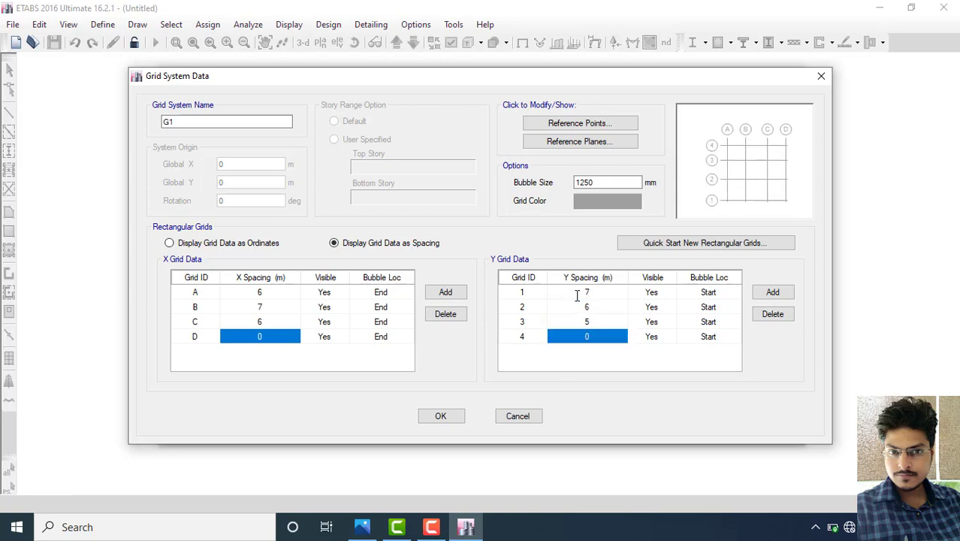
pyautogui.click(457, 417)
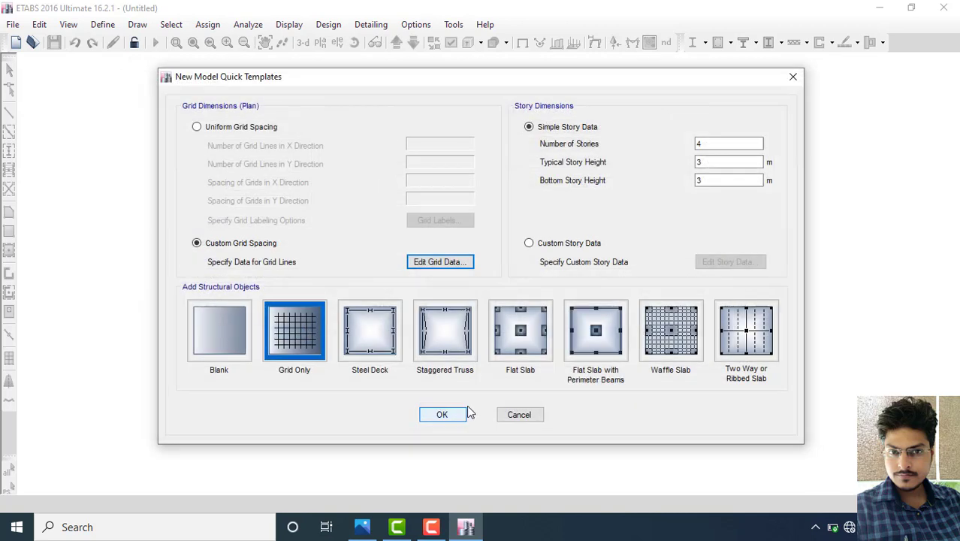
# Create the grid-only model with 4 stories and typical and bottom story heights of 3 m
pyautogui.doubleClick(731, 145)
pyautogui.doubleClick(714, 162)
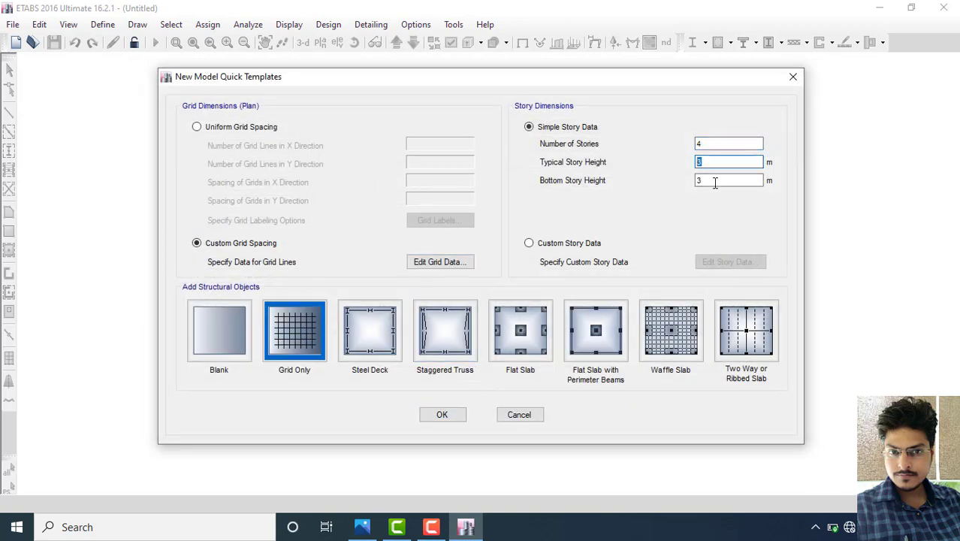
pyautogui.doubleClick(715, 181)
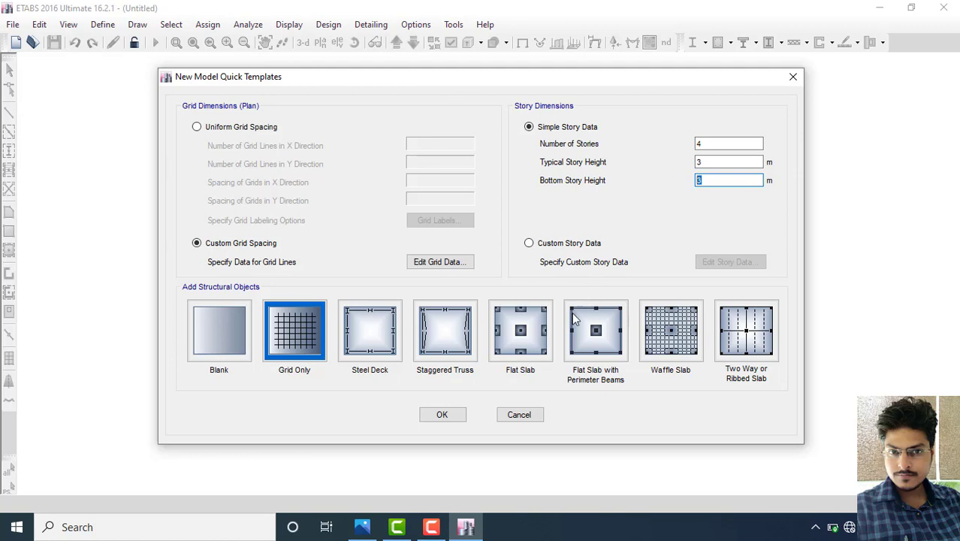
pyautogui.click(443, 416)
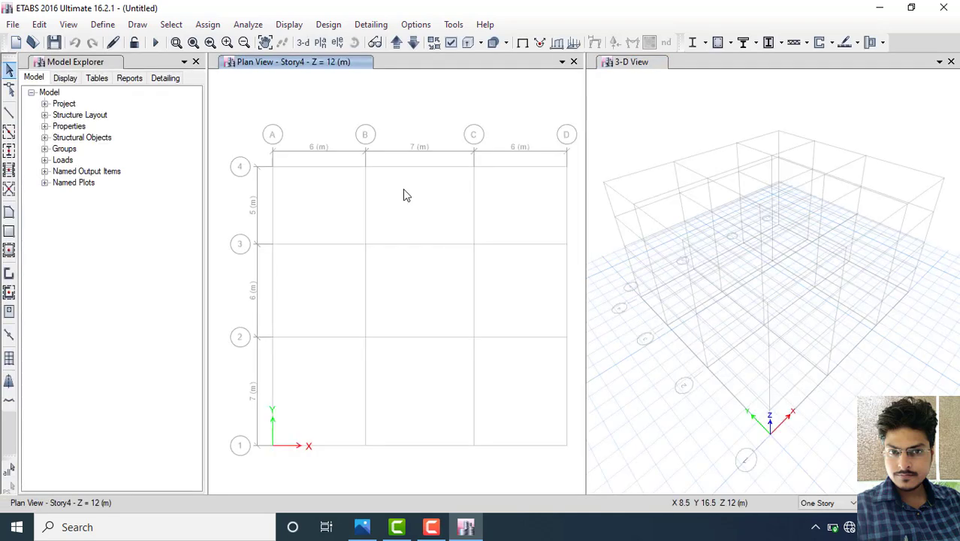
# Start a new material property with region India, material type Concrete and the Indian standard
pyautogui.click(102, 24)
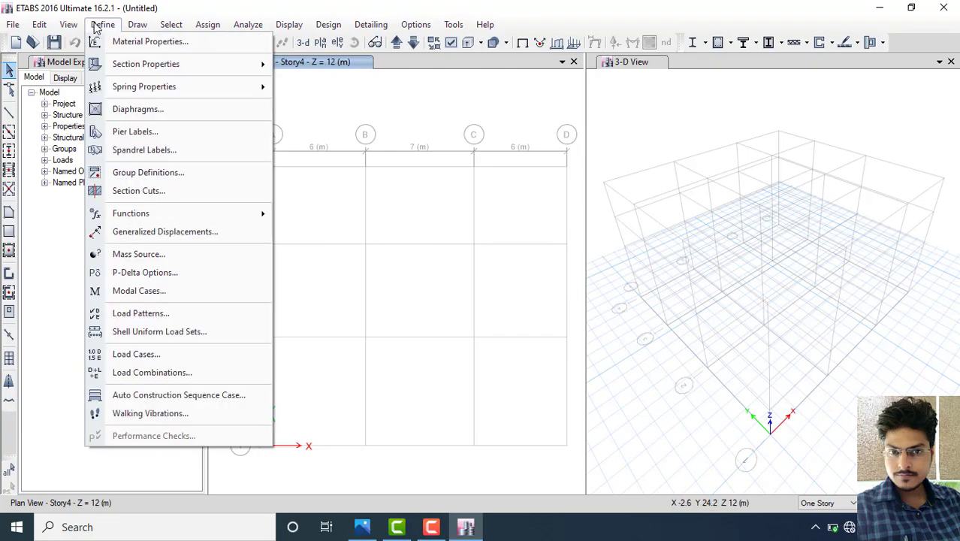
pyautogui.click(209, 45)
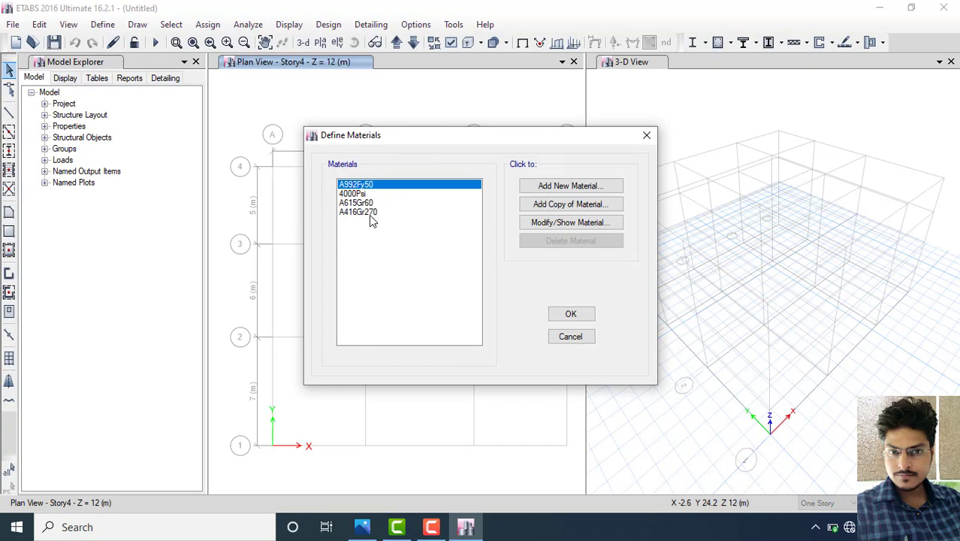
pyautogui.click(599, 192)
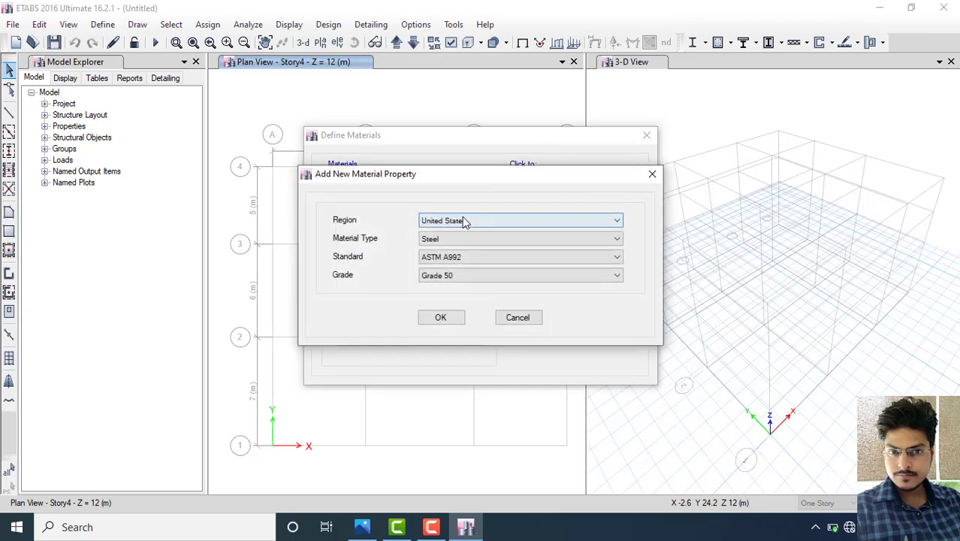
pyautogui.click(460, 219)
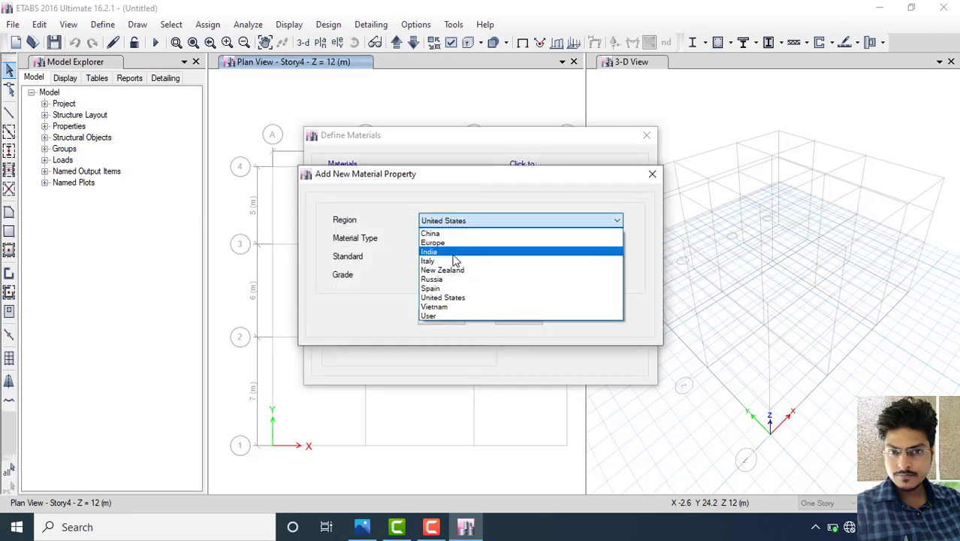
pyautogui.click(456, 253)
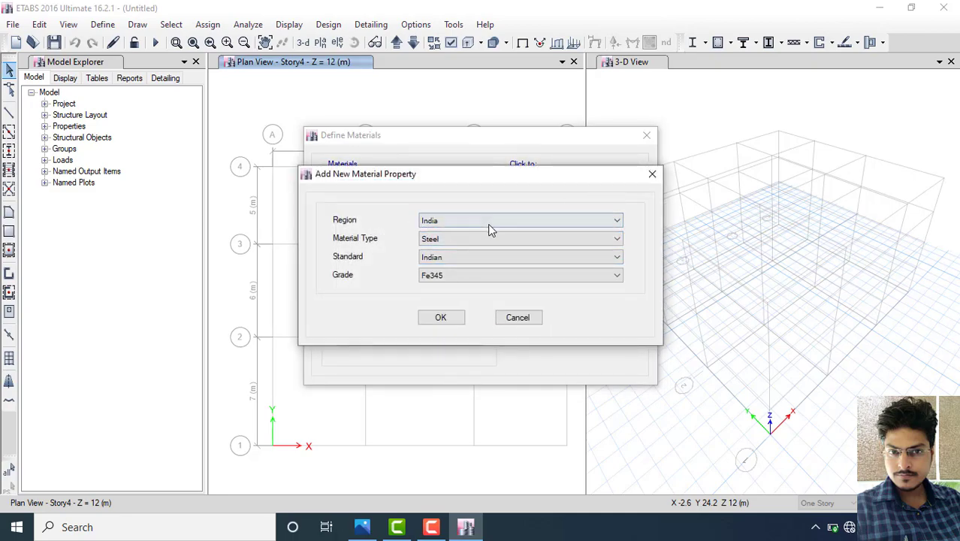
pyautogui.click(456, 224)
pyautogui.click(456, 224)
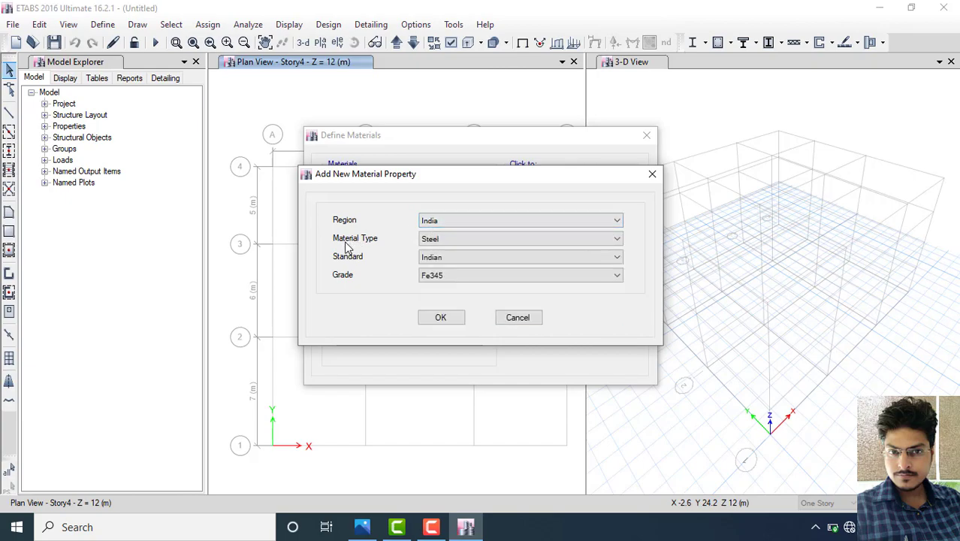
pyautogui.click(443, 240)
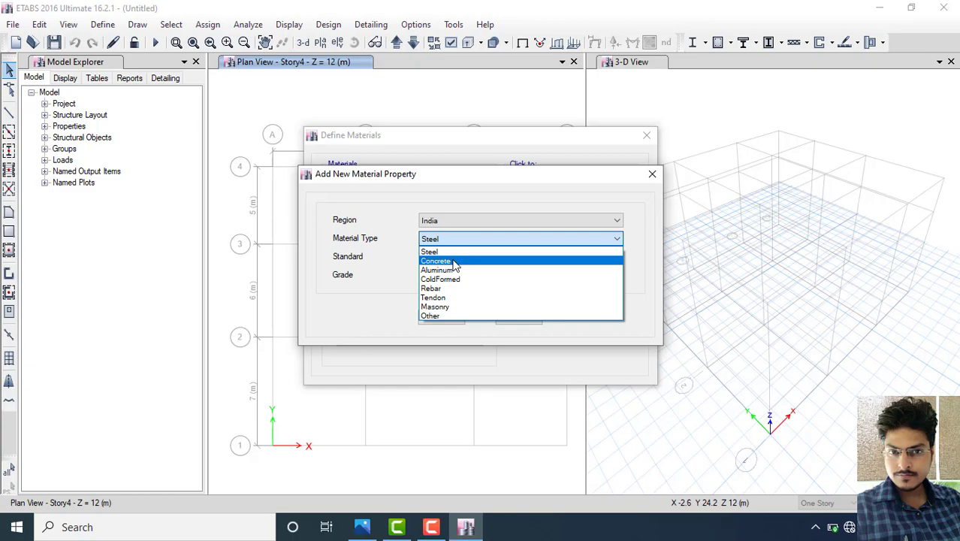
pyautogui.click(455, 262)
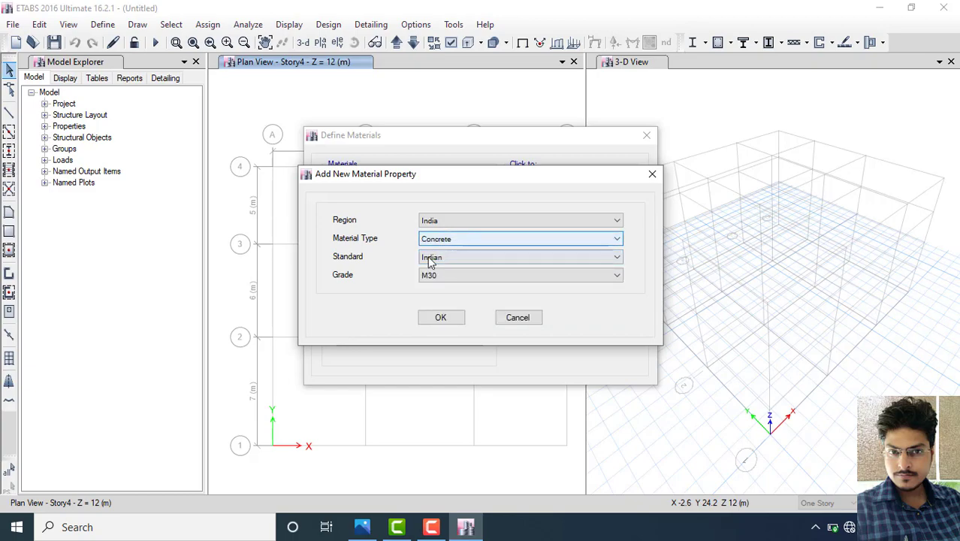
pyautogui.click(456, 258)
pyautogui.click(454, 261)
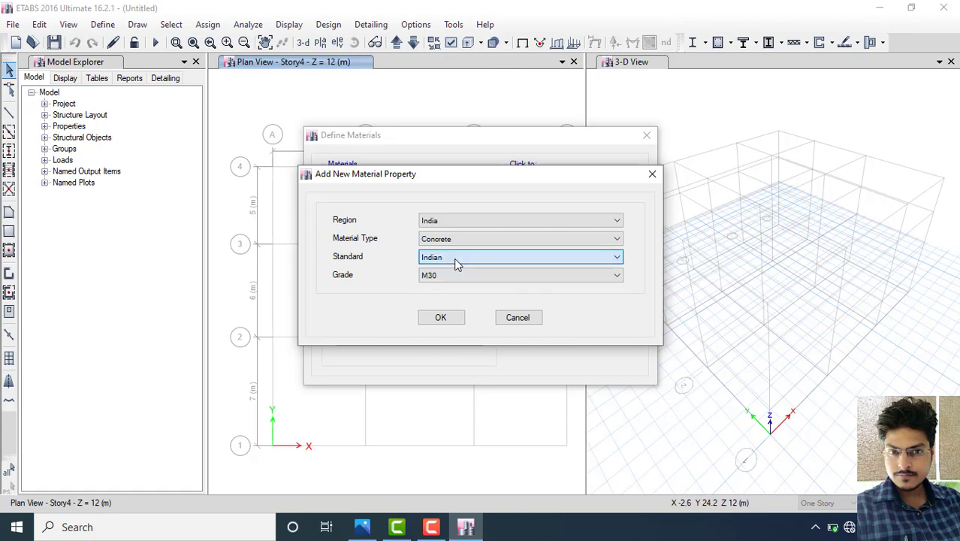
# Add an Indian-standard concrete material of grade M25 for region India and accept the material definitions
pyautogui.click(467, 220)
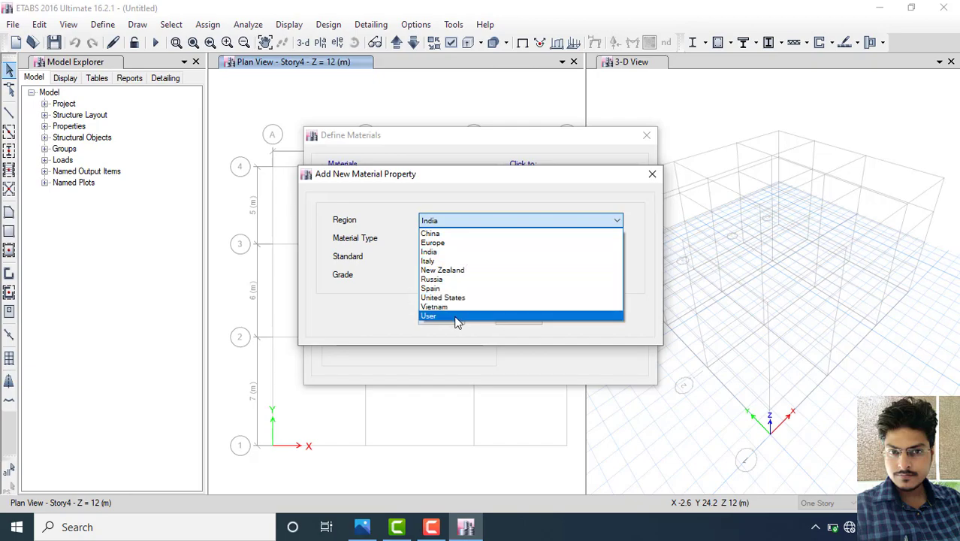
pyautogui.click(454, 251)
pyautogui.click(469, 240)
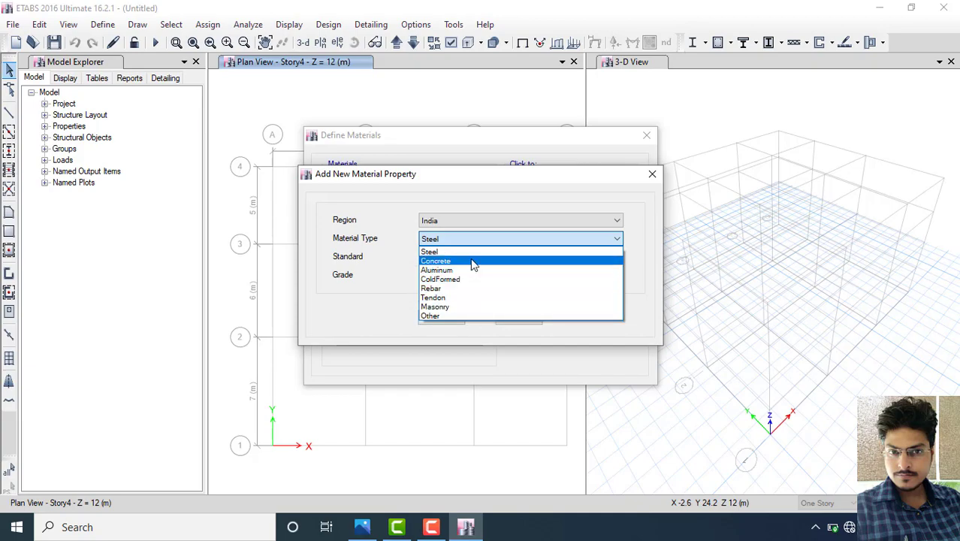
pyautogui.click(472, 260)
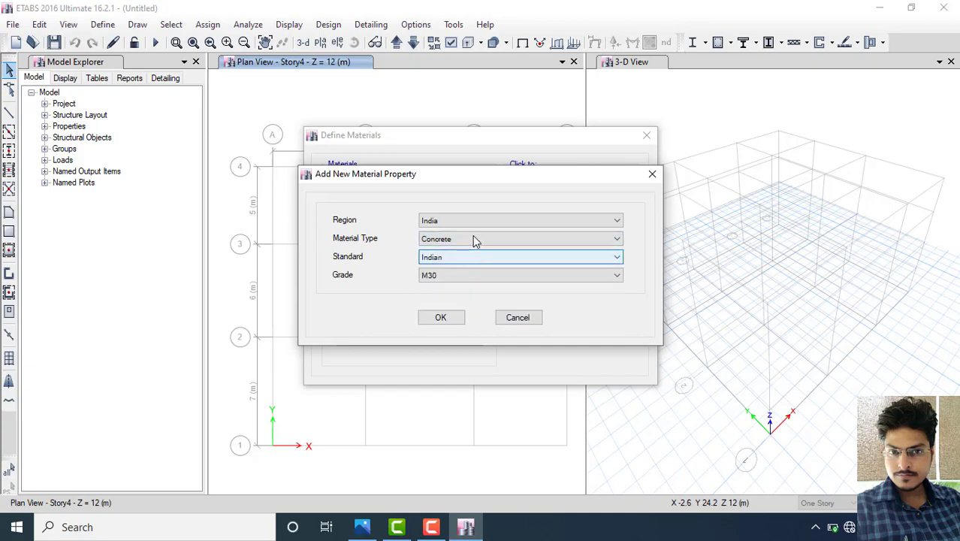
pyautogui.click(447, 276)
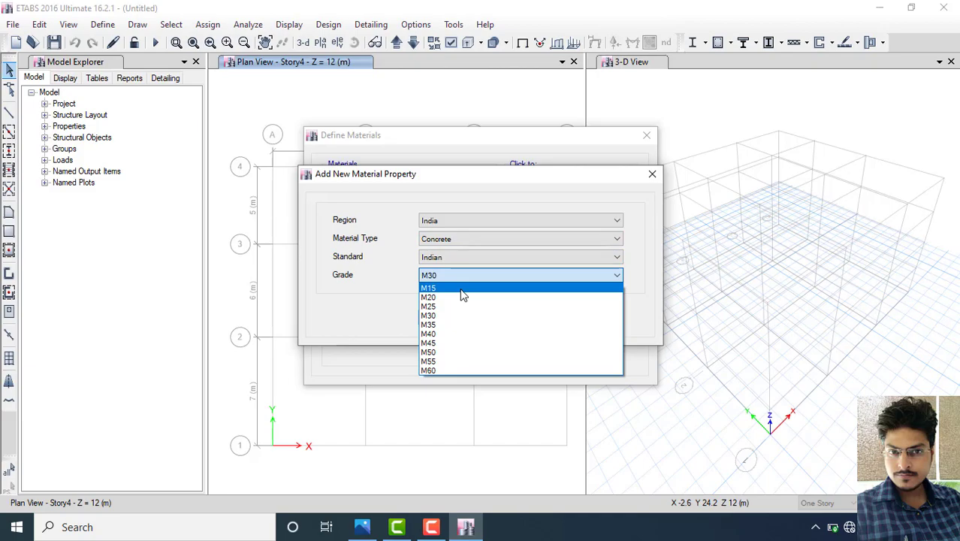
pyautogui.click(461, 308)
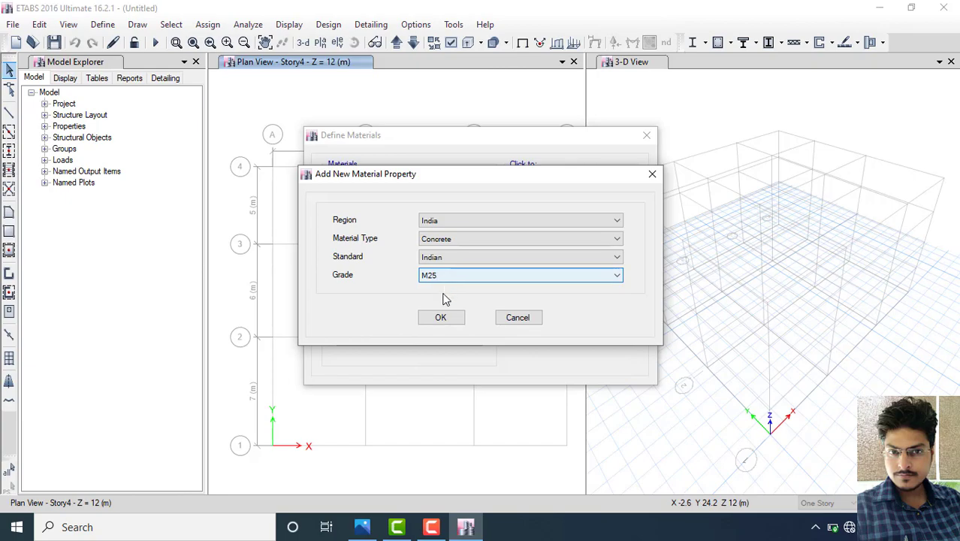
pyautogui.click(441, 318)
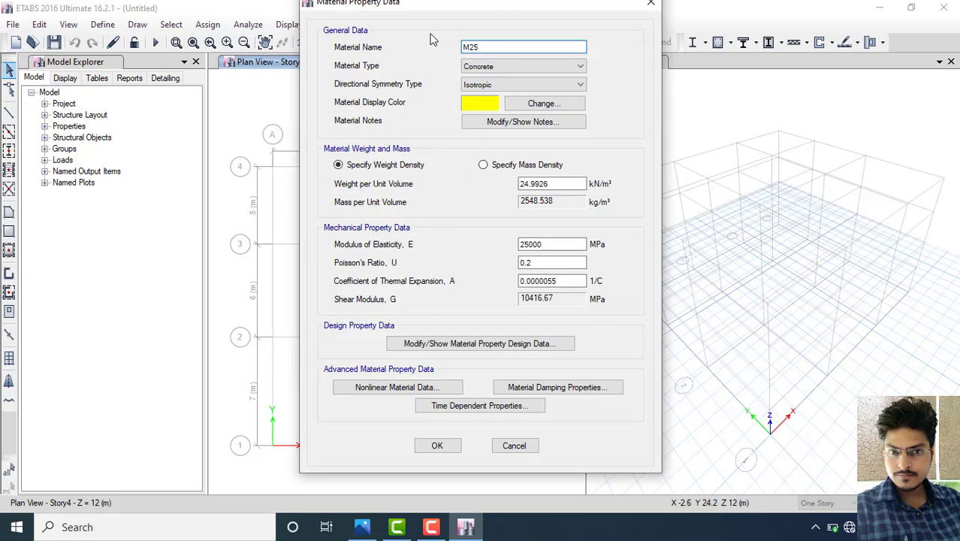
pyautogui.moveTo(486, 45); pyautogui.dragTo(453, 51)
pyautogui.click(453, 446)
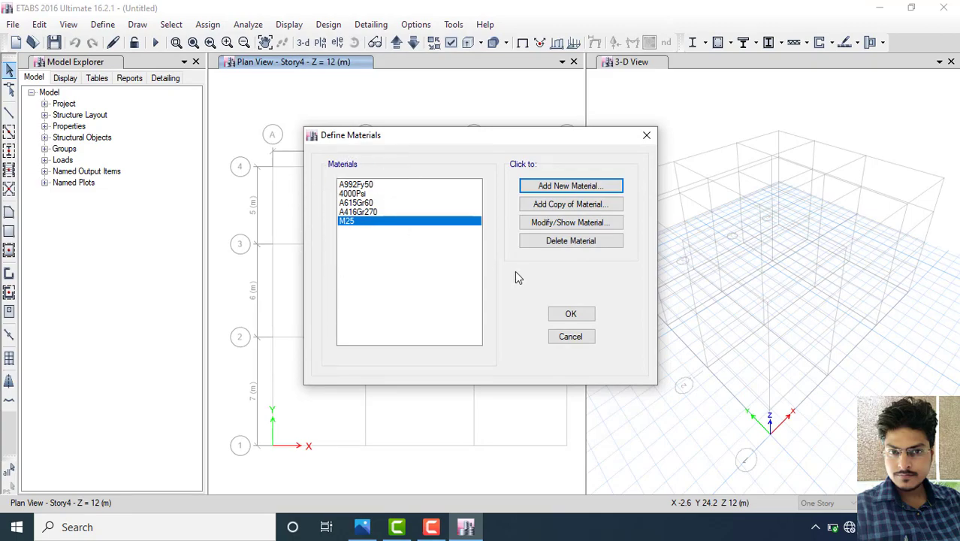
pyautogui.click(583, 314)
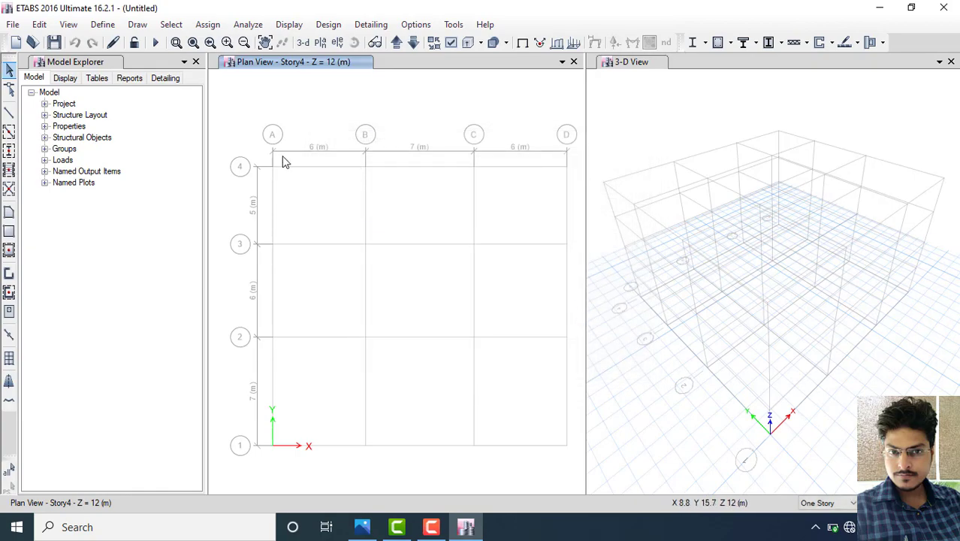
# Start a new frame section property with a concrete rectangular shape
pyautogui.click(69, 25)
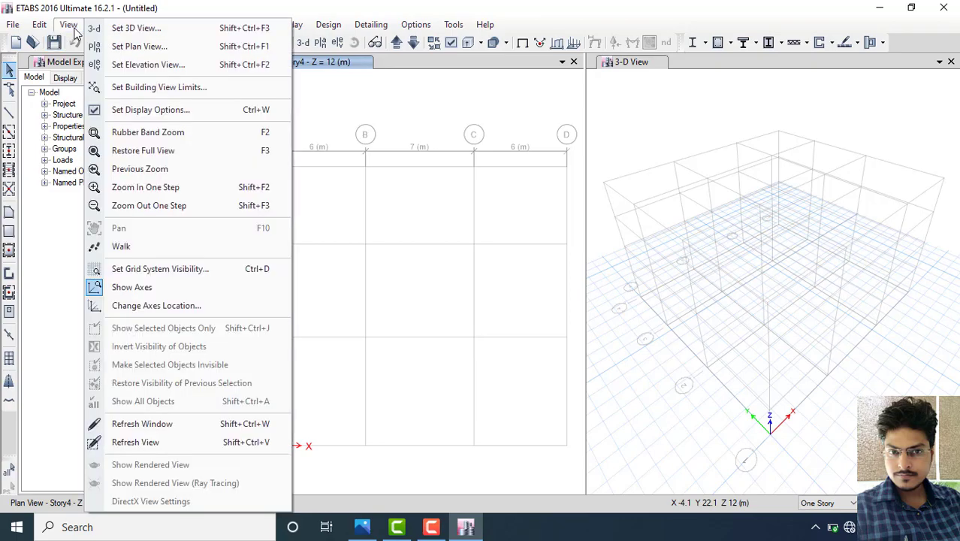
pyautogui.click(102, 25)
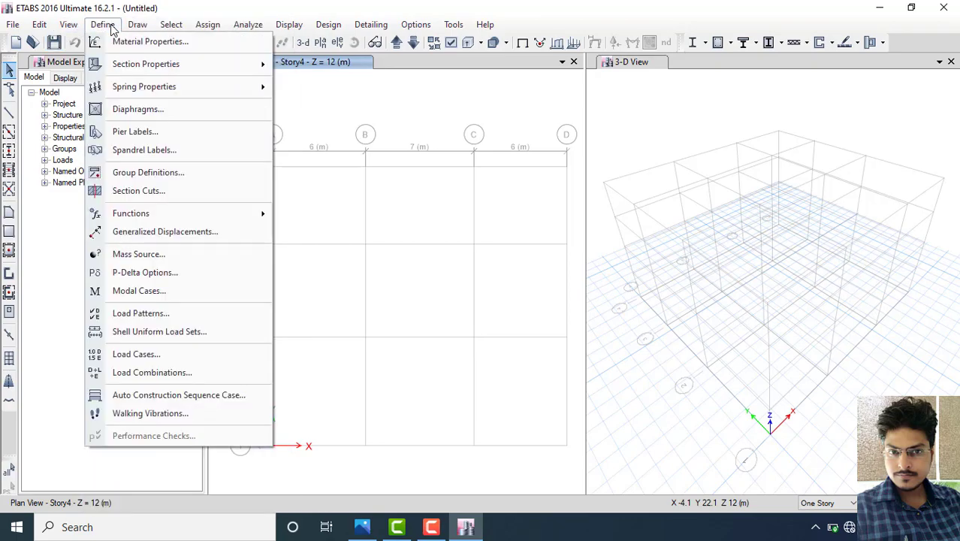
pyautogui.moveTo(182, 70)
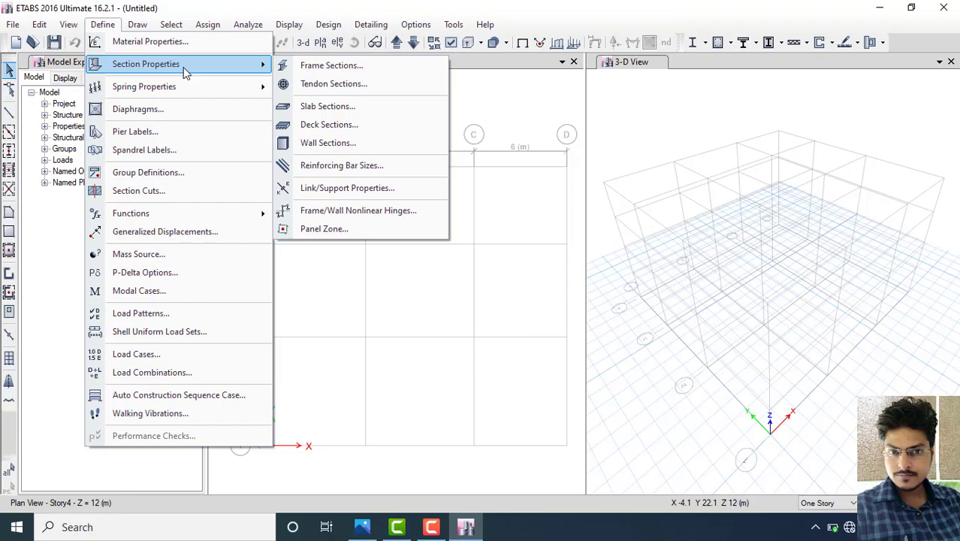
pyautogui.click(368, 65)
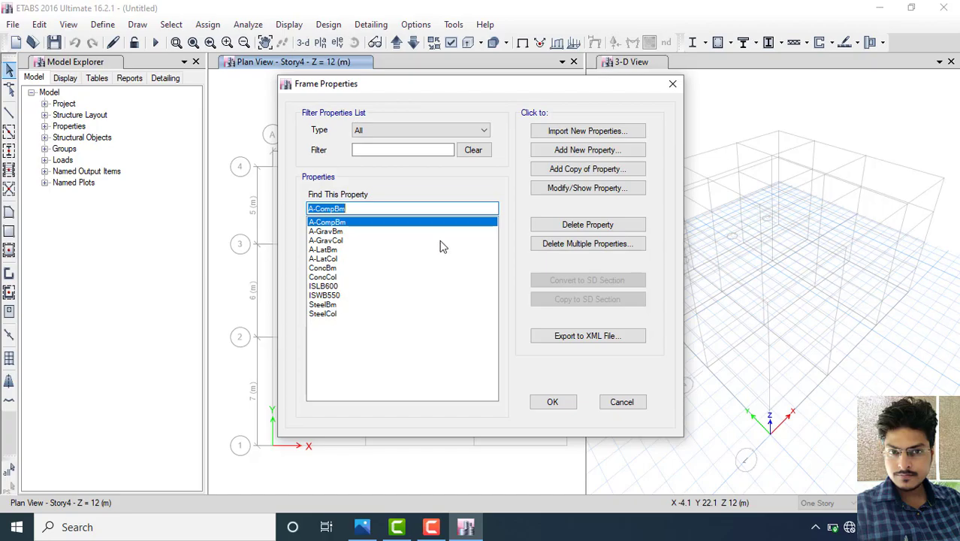
pyautogui.click(621, 150)
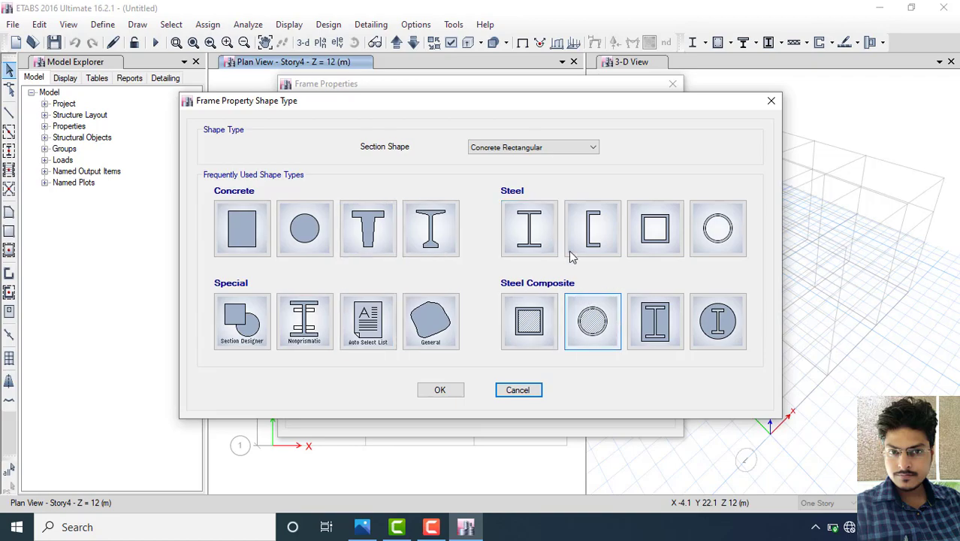
pyautogui.click(242, 229)
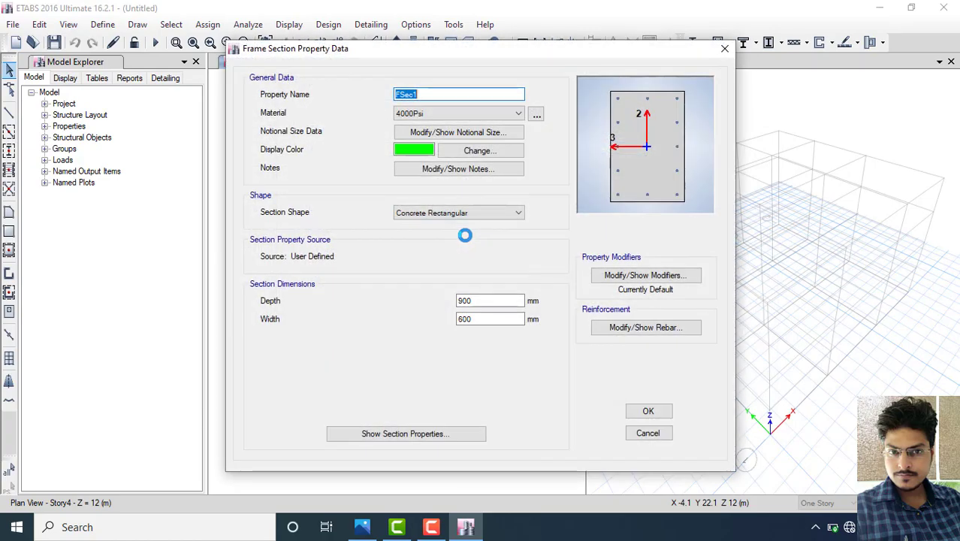
# Name the section Beam 350 x 400 according to the reference plan and assign it the M25 material
pyautogui.moveTo(442, 93); pyautogui.dragTo(383, 91)
pyautogui.write('Be')
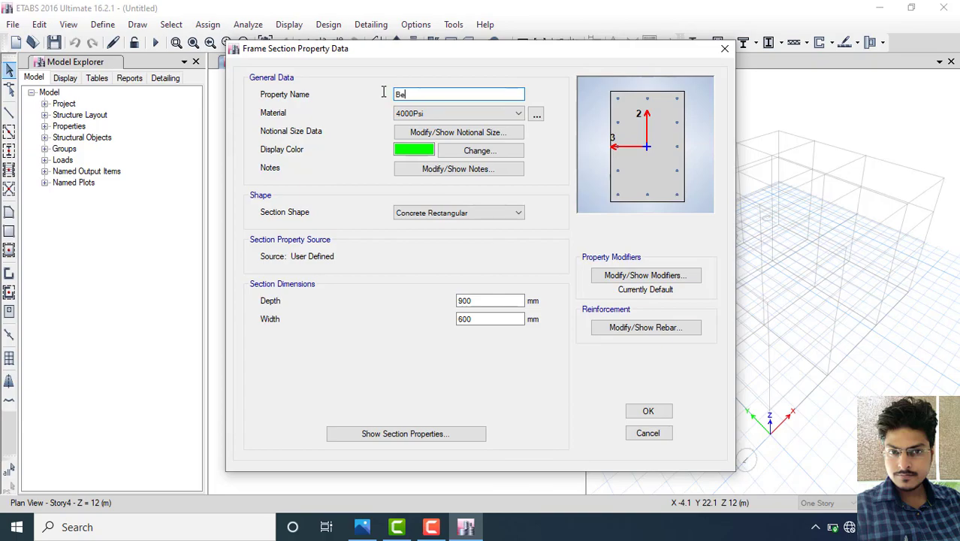
pyautogui.write('am')
pyautogui.click(364, 528)
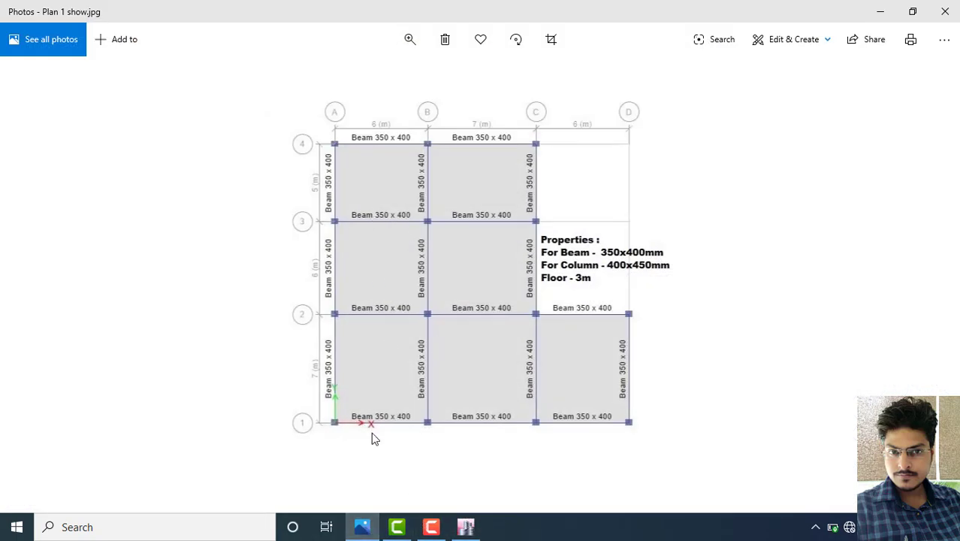
pyautogui.click(376, 524)
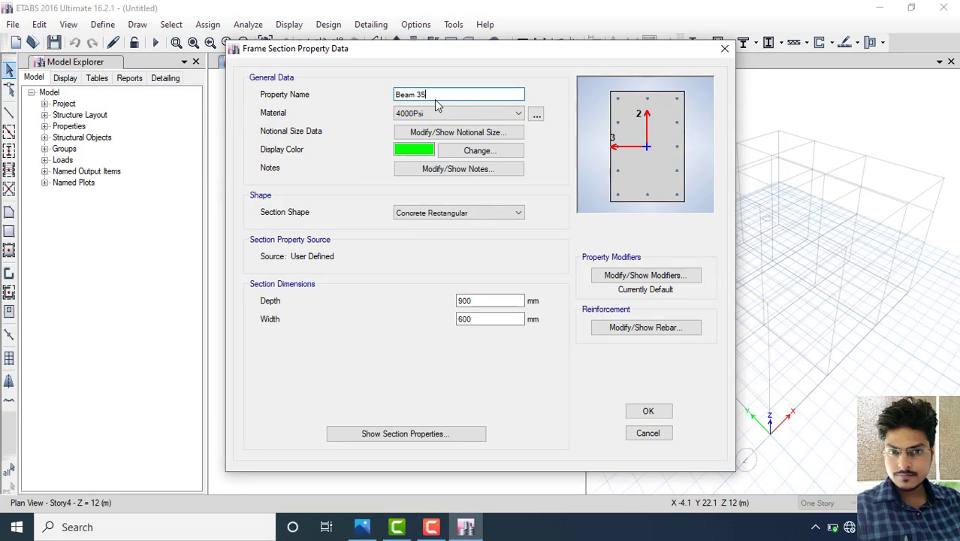
pyautogui.write('350 x 400')
pyautogui.click(447, 114)
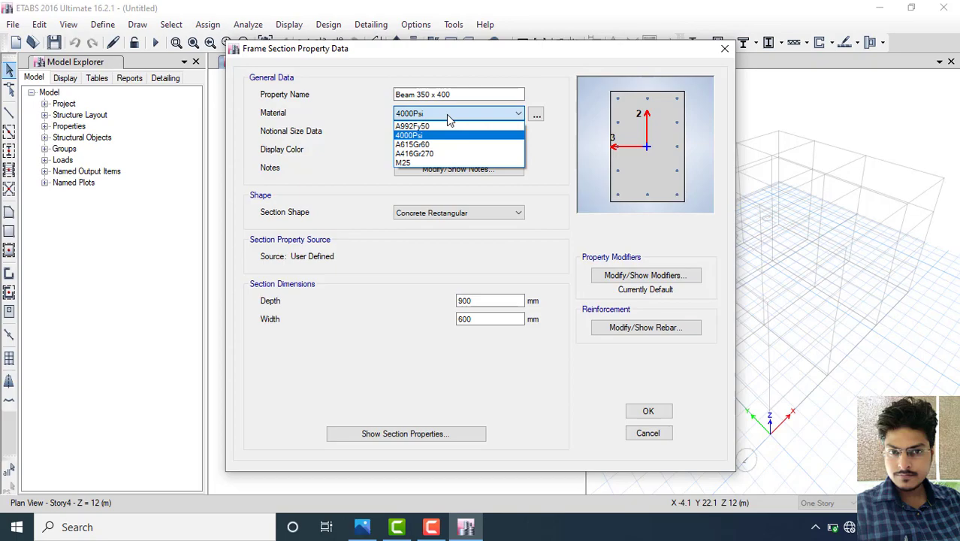
pyautogui.click(430, 162)
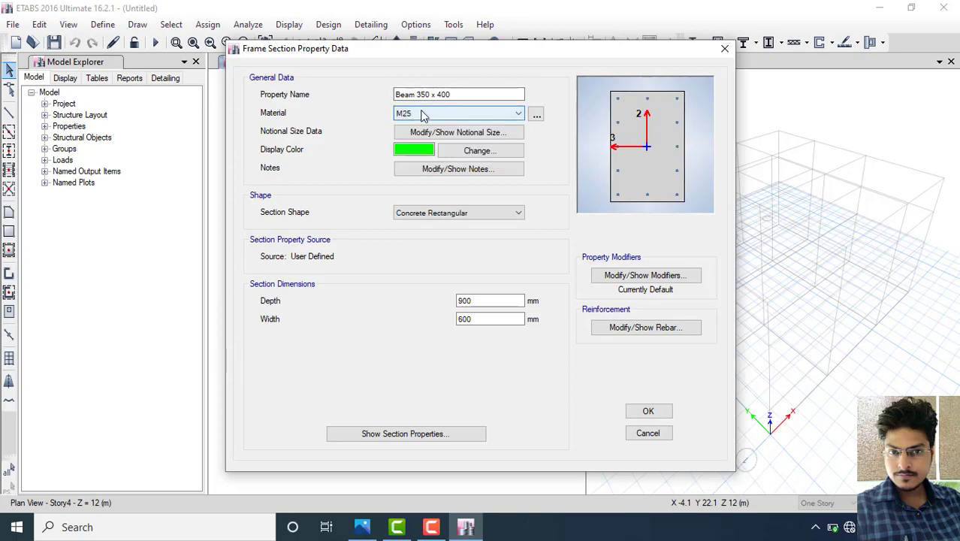
pyautogui.click(536, 116)
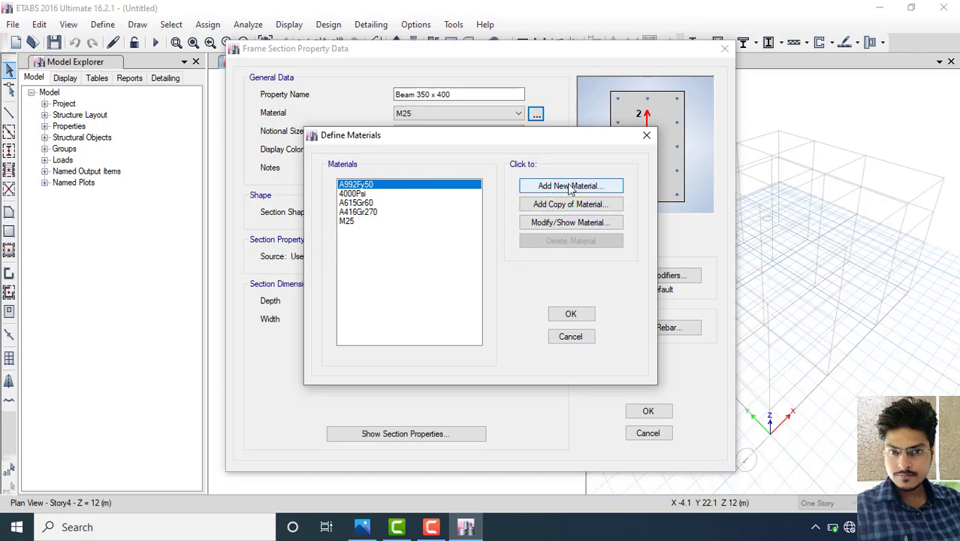
pyautogui.click(647, 135)
pyautogui.click(471, 114)
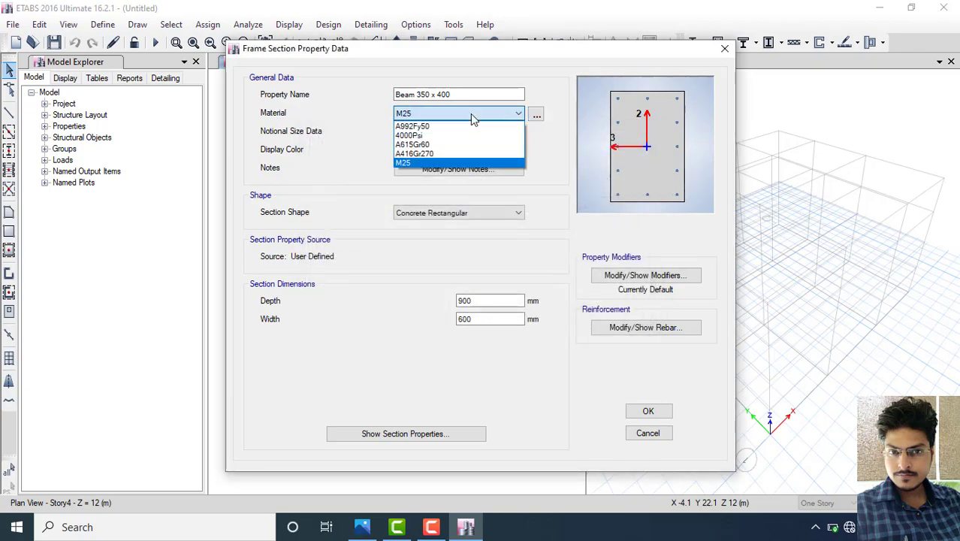
pyautogui.click(471, 113)
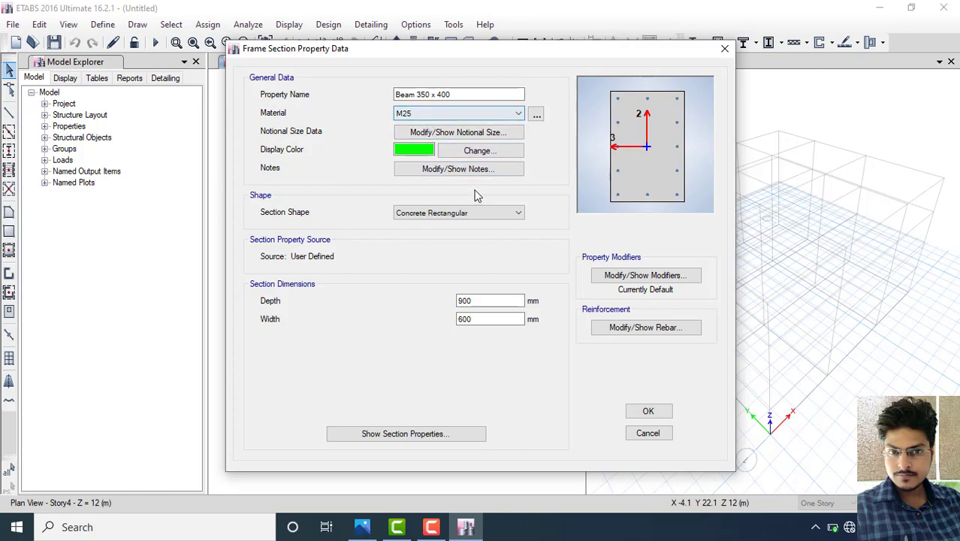
# Set the beam section's depth to 400 mm and width to 350 mm, and accept the section
pyautogui.moveTo(485, 301); pyautogui.dragTo(428, 303)
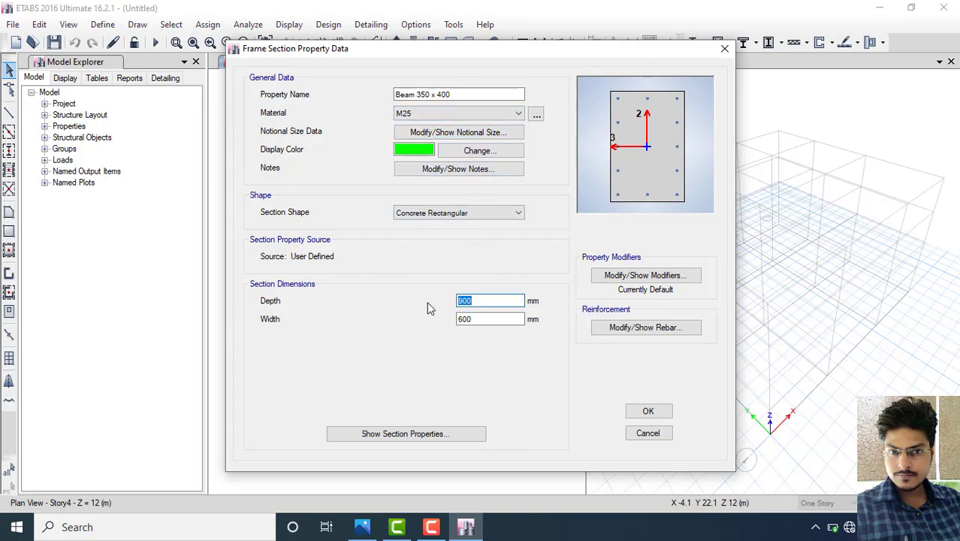
pyautogui.write('400')
pyautogui.press('Tab')
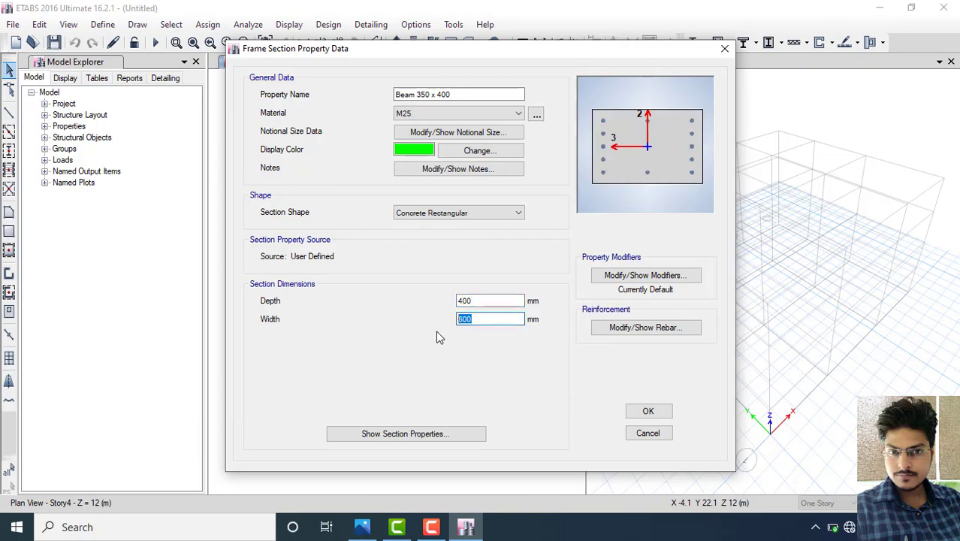
pyautogui.write('350')
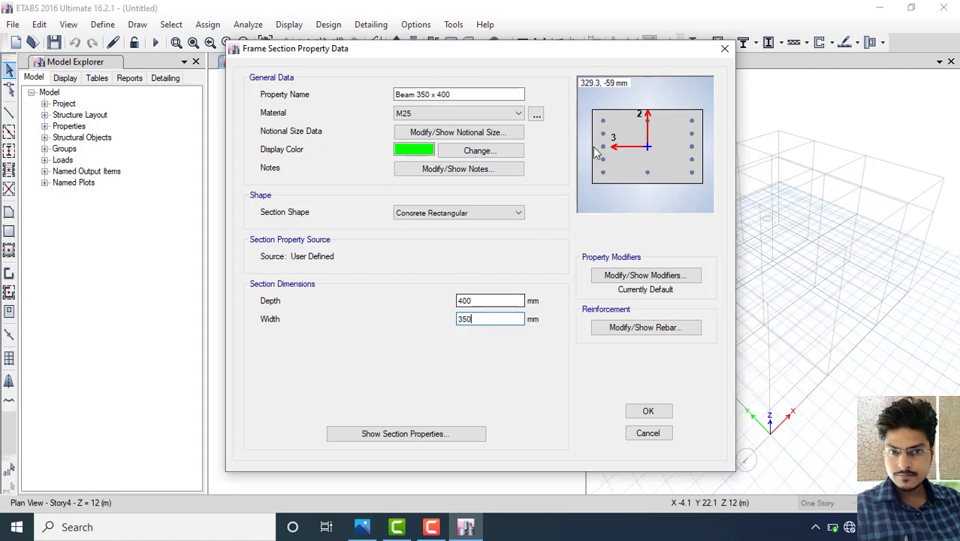
pyautogui.click(505, 299)
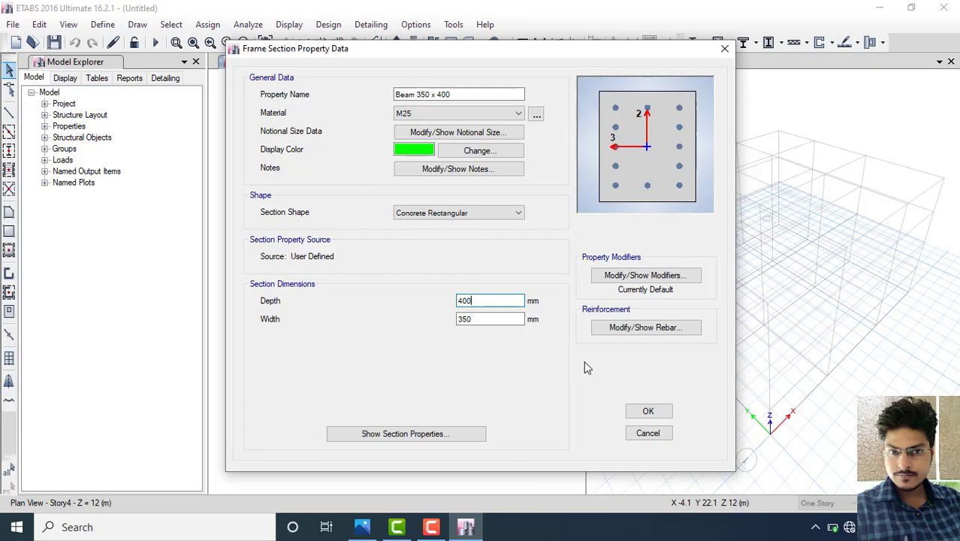
pyautogui.click(648, 412)
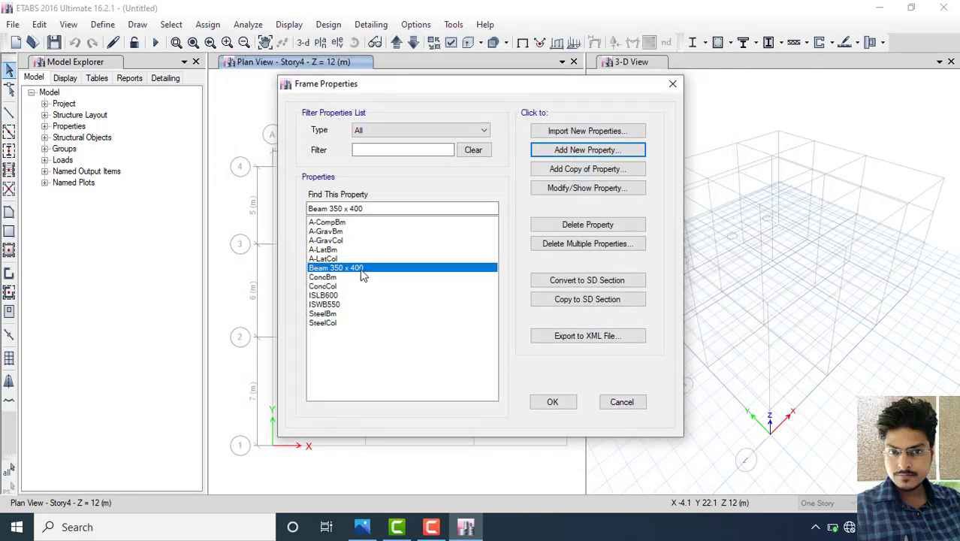
# Add another concrete rectangular frame section named Column 400 x 450 with material M25
pyautogui.press('ctrl')
pyautogui.click(581, 150)
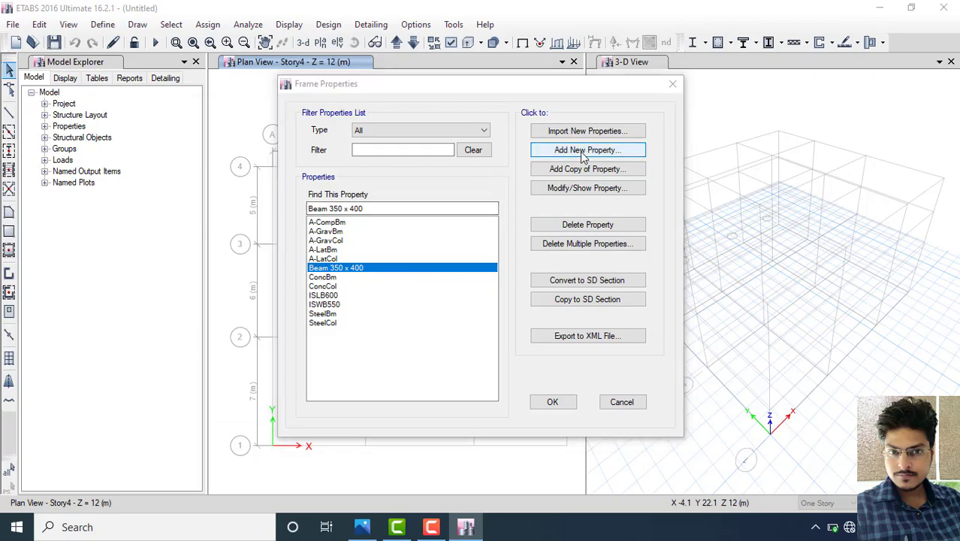
pyautogui.click(231, 229)
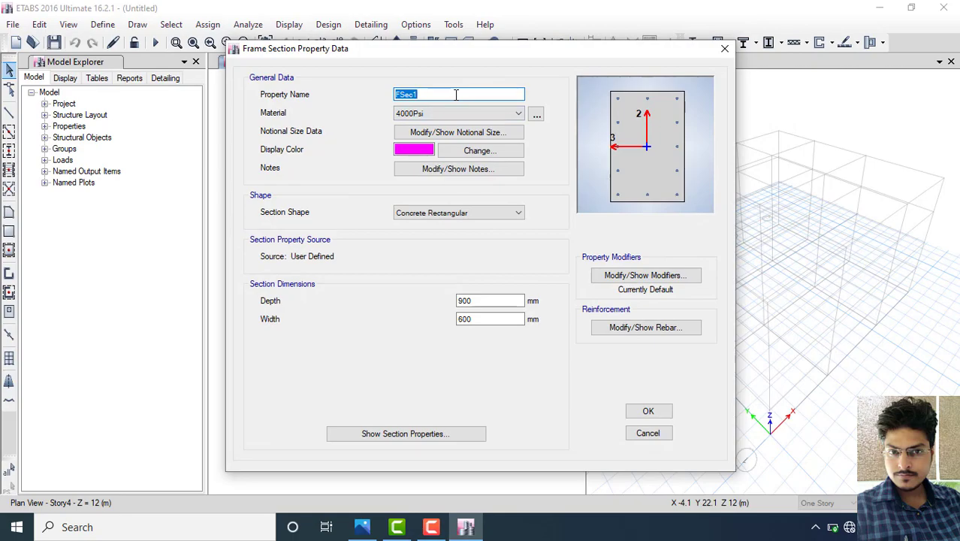
pyautogui.write('Column')
pyautogui.write('400 x 450')
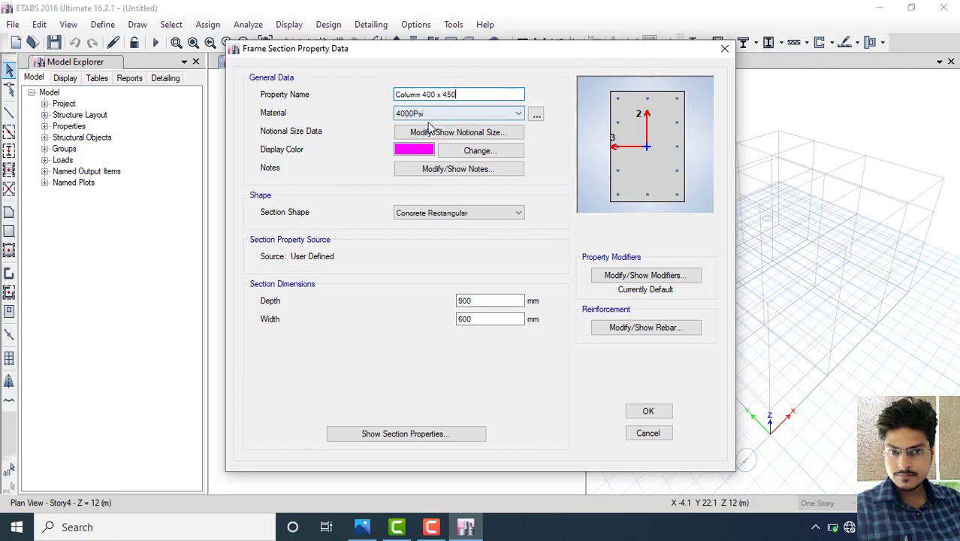
pyautogui.click(451, 115)
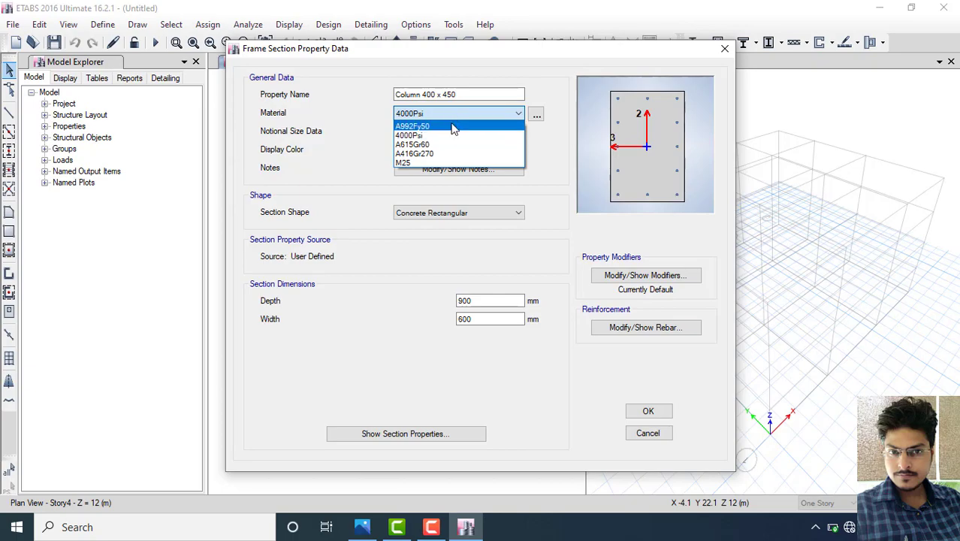
pyautogui.click(446, 162)
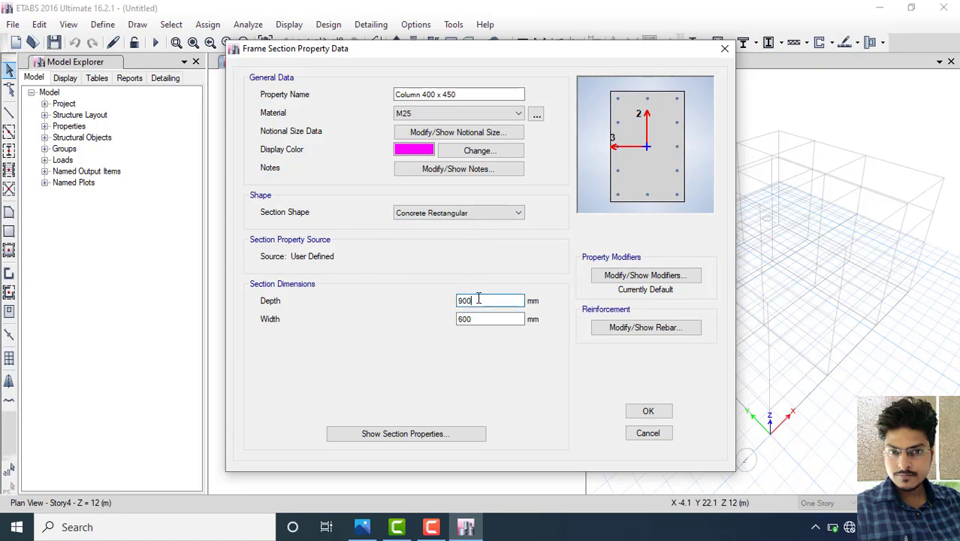
# Set the column section's depth to 450 mm and width to 400 mm, and accept the section
pyautogui.moveTo(476, 299); pyautogui.dragTo(432, 315)
pyautogui.write('450')
pyautogui.moveTo(481, 320); pyautogui.dragTo(389, 315)
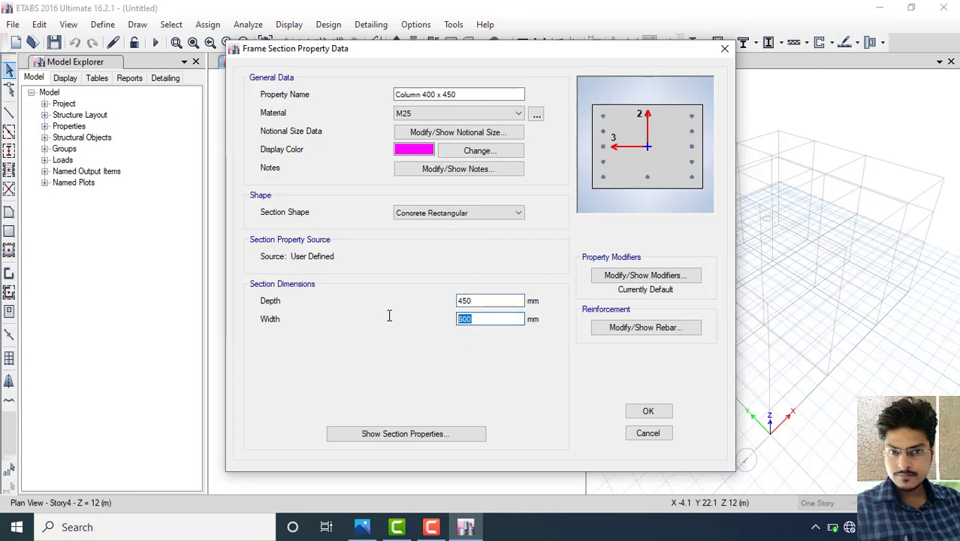
pyautogui.write('400')
pyautogui.click(648, 411)
pyautogui.click(354, 269)
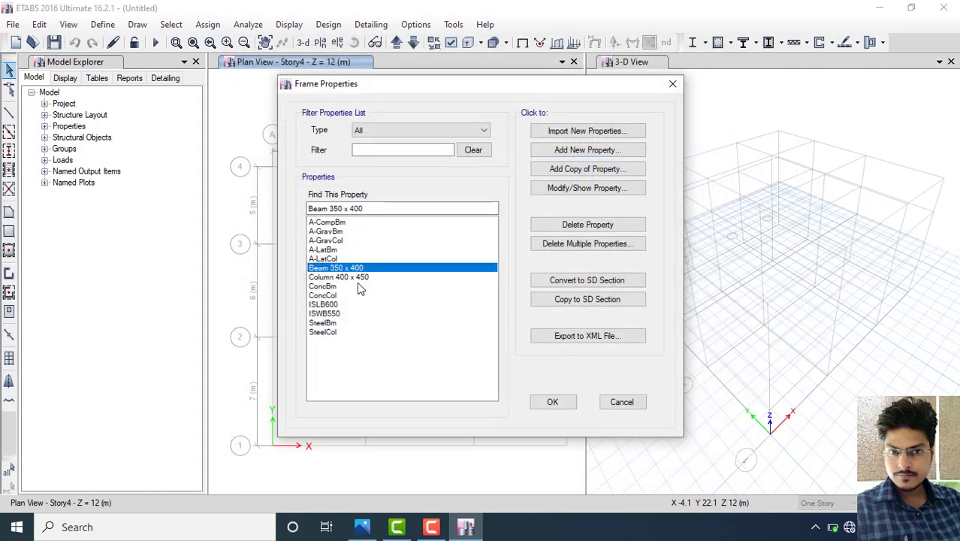
pyautogui.click(362, 279)
pyautogui.click(364, 270)
pyautogui.click(363, 279)
pyautogui.click(363, 270)
pyautogui.click(363, 278)
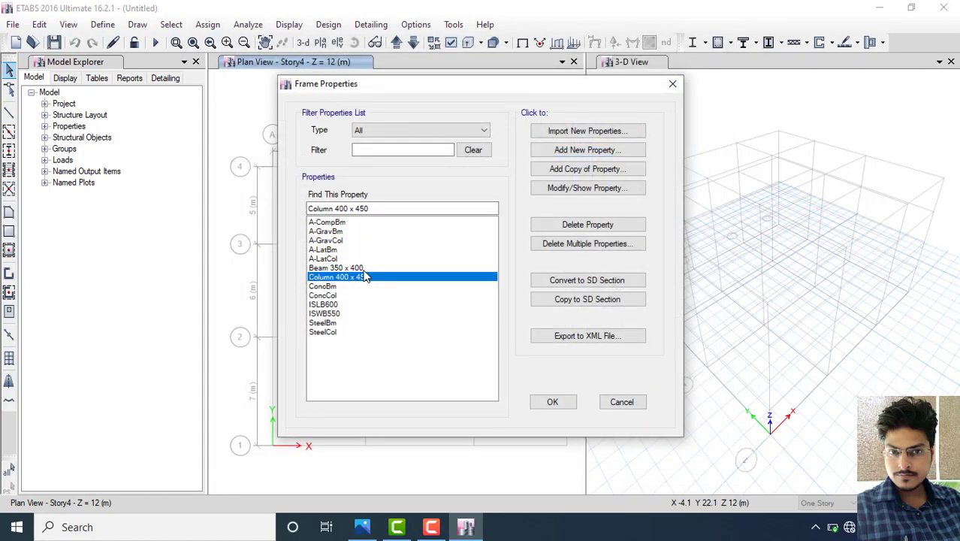
# Review the new beam and column entries in the frame property list and accept the frame property definitions
pyautogui.click(363, 269)
pyautogui.click(366, 278)
pyautogui.click(553, 403)
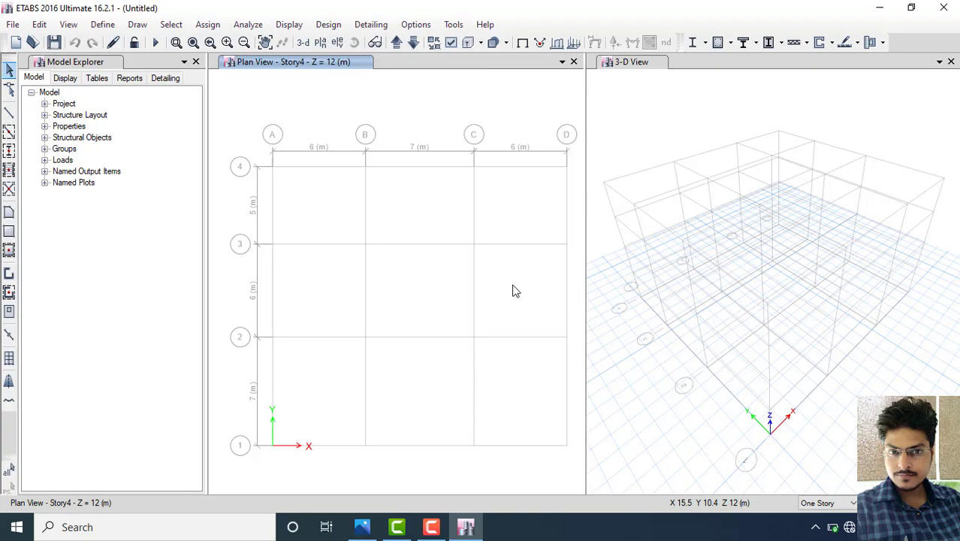
# Add a new slab section property and name it Slab 180
pyautogui.click(103, 25)
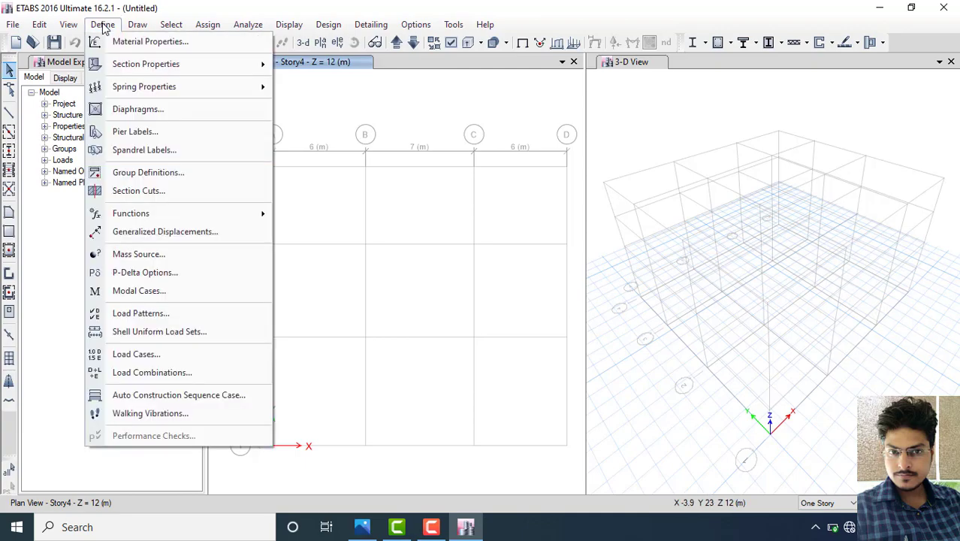
pyautogui.moveTo(163, 67)
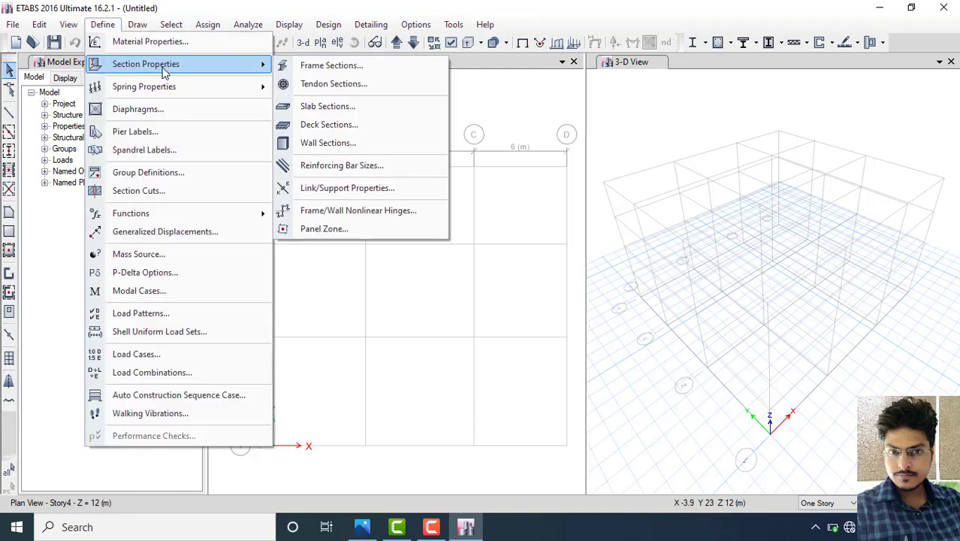
pyautogui.click(381, 114)
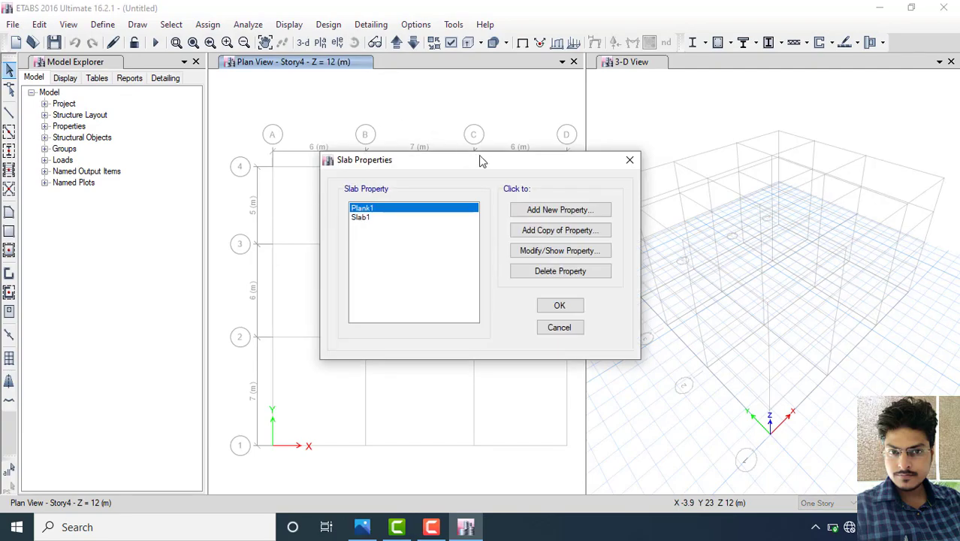
pyautogui.click(591, 217)
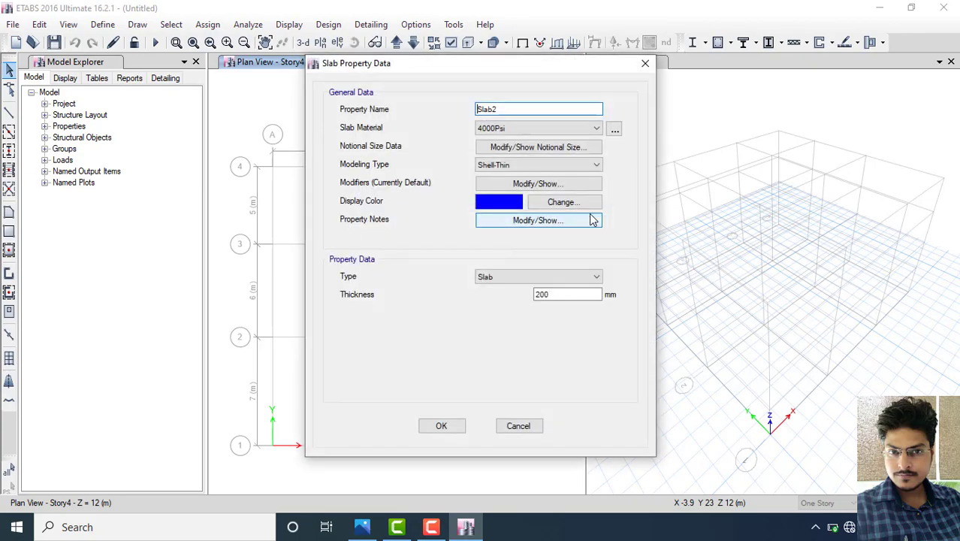
pyautogui.moveTo(514, 112); pyautogui.dragTo(441, 109)
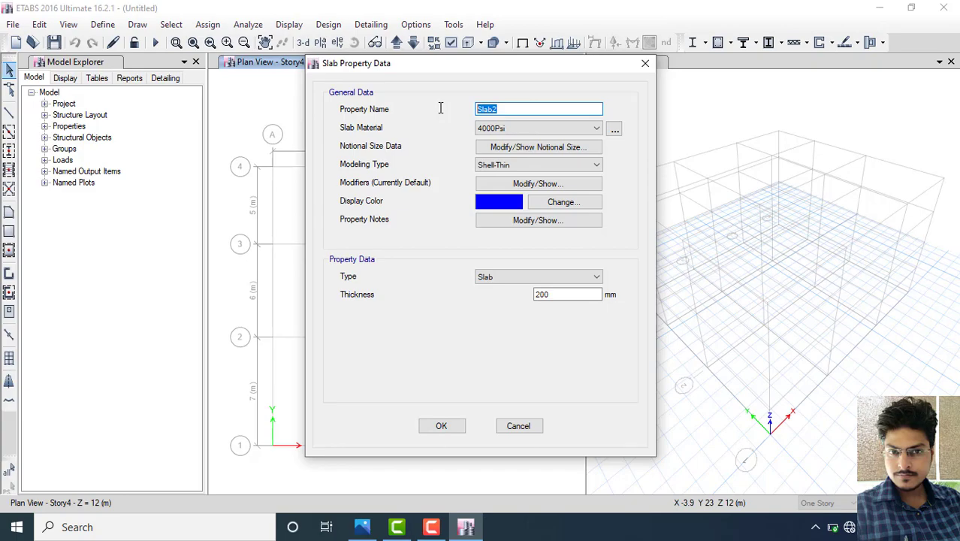
pyautogui.write('Slab 180')
# Assign the M25 material to the Slab 180 property
pyautogui.click(527, 129)
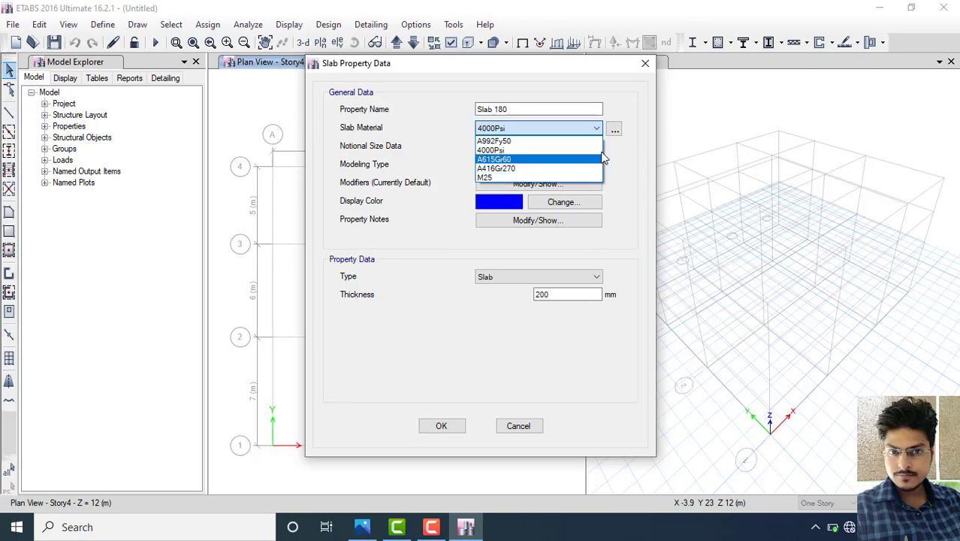
pyautogui.click(618, 128)
pyautogui.click(617, 129)
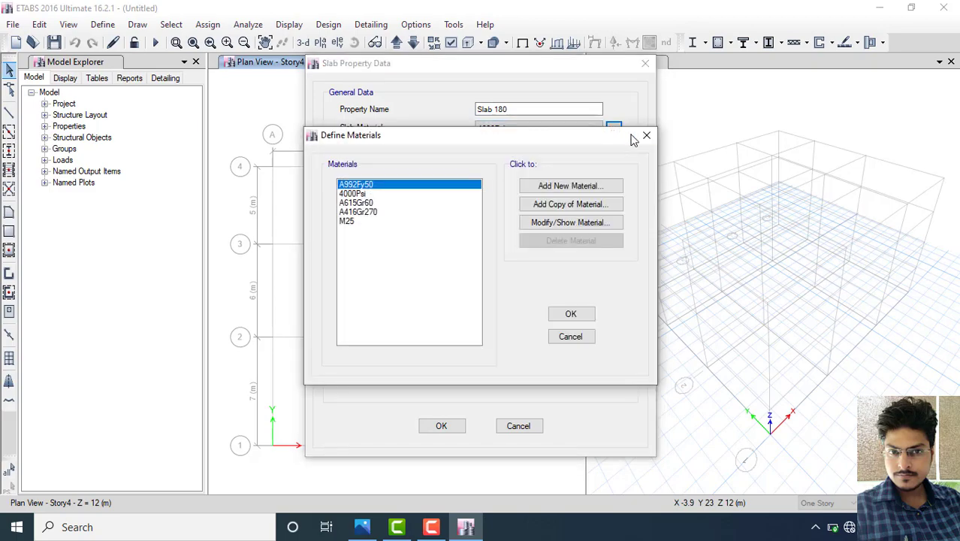
pyautogui.click(646, 138)
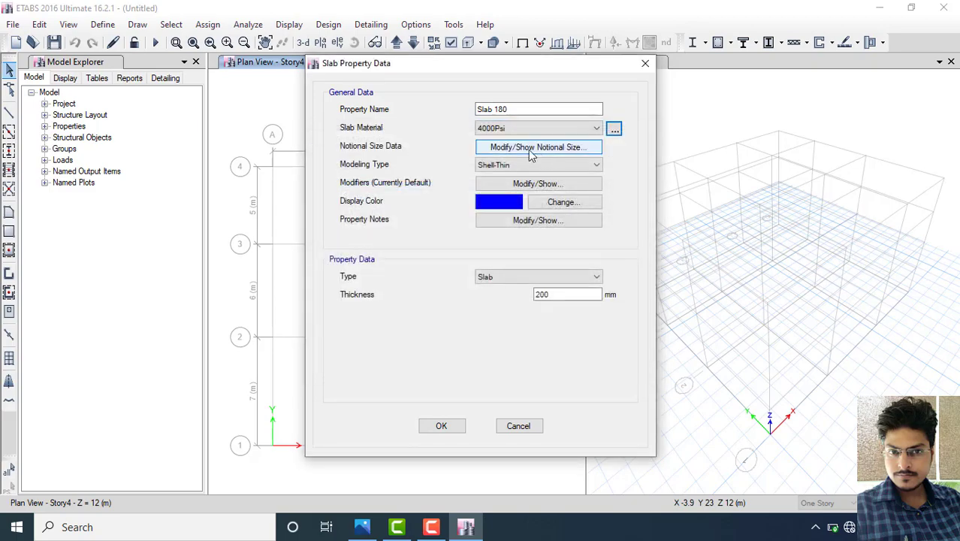
pyautogui.click(523, 129)
pyautogui.click(522, 178)
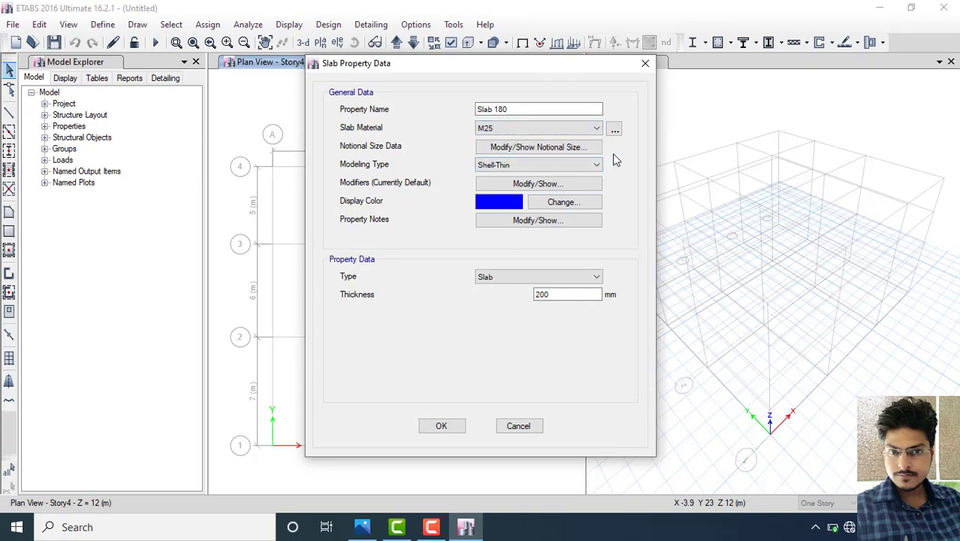
# Set the slab's modeling type to Membrane and its thickness to 180 mm, and accept the slab definitions
pyautogui.click(571, 168)
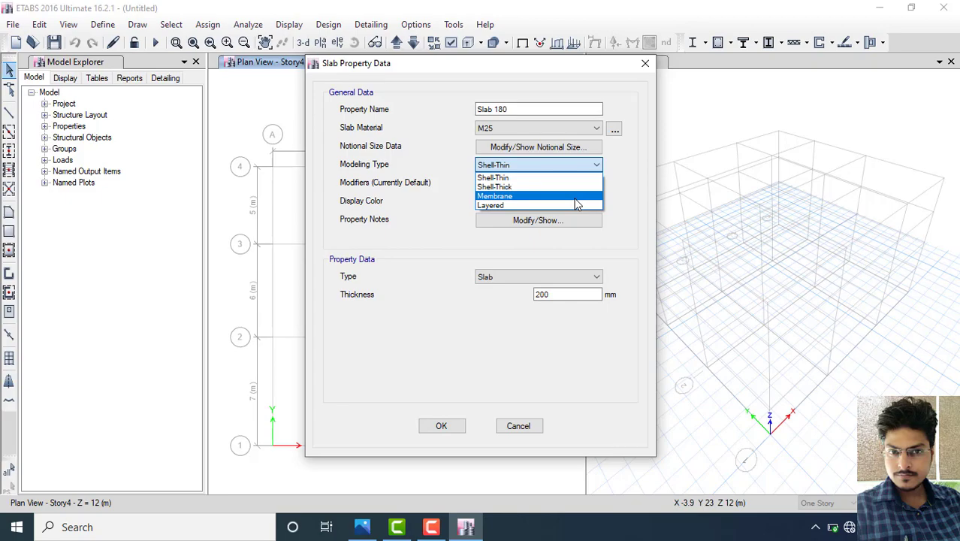
pyautogui.click(576, 197)
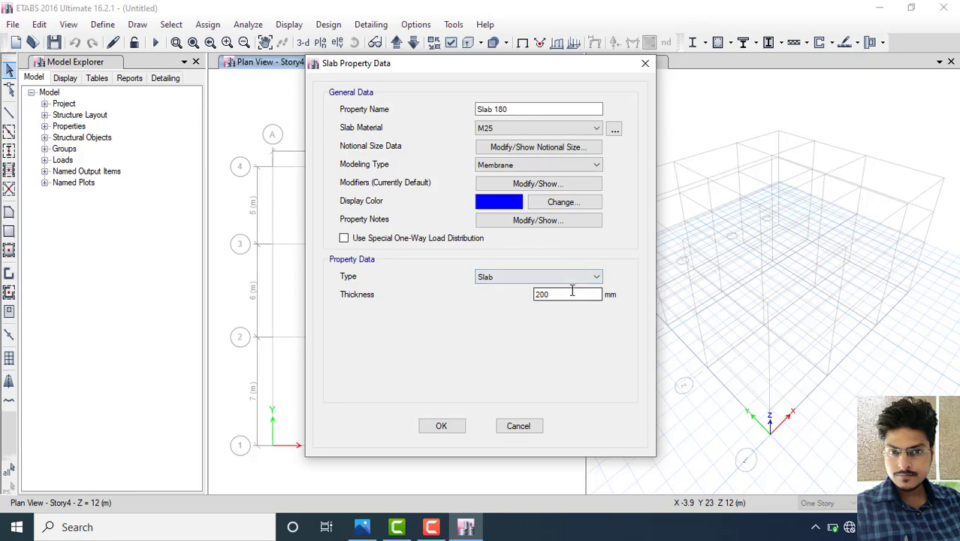
pyautogui.moveTo(572, 292); pyautogui.dragTo(496, 311)
pyautogui.write('180')
pyautogui.click(451, 428)
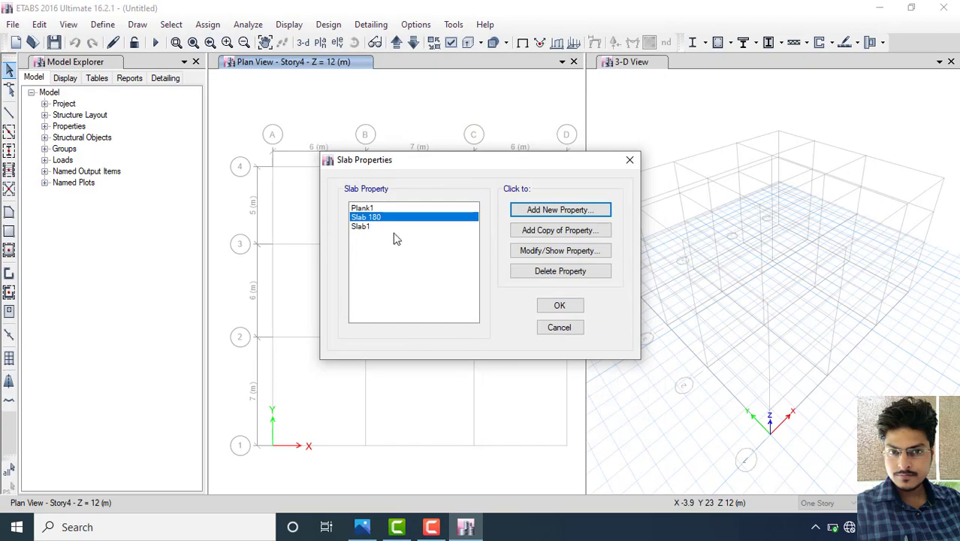
pyautogui.click(559, 307)
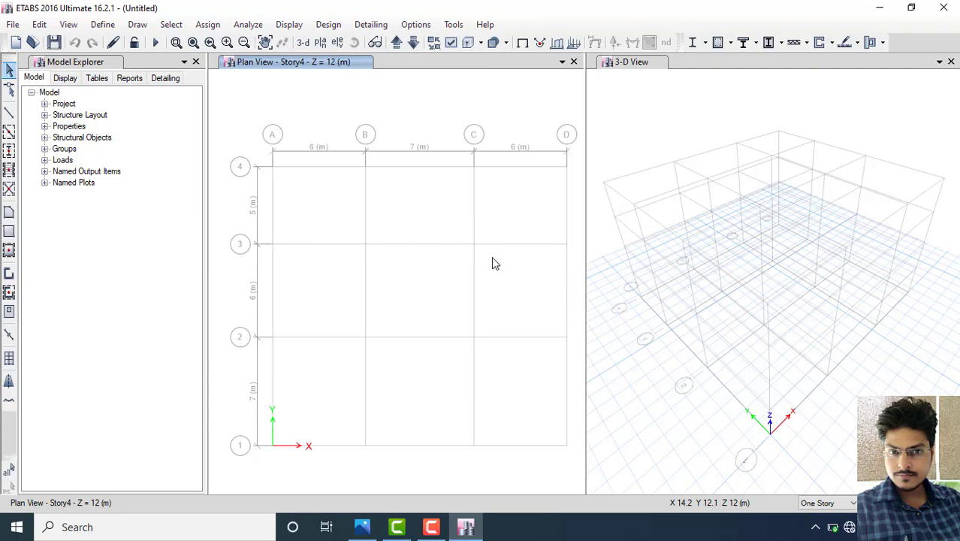
# Switch to the reference plan image in Photos and examine its beam, column and slab layout
pyautogui.moveTo(417, 243); pyautogui.dragTo(408, 230, button='middle')
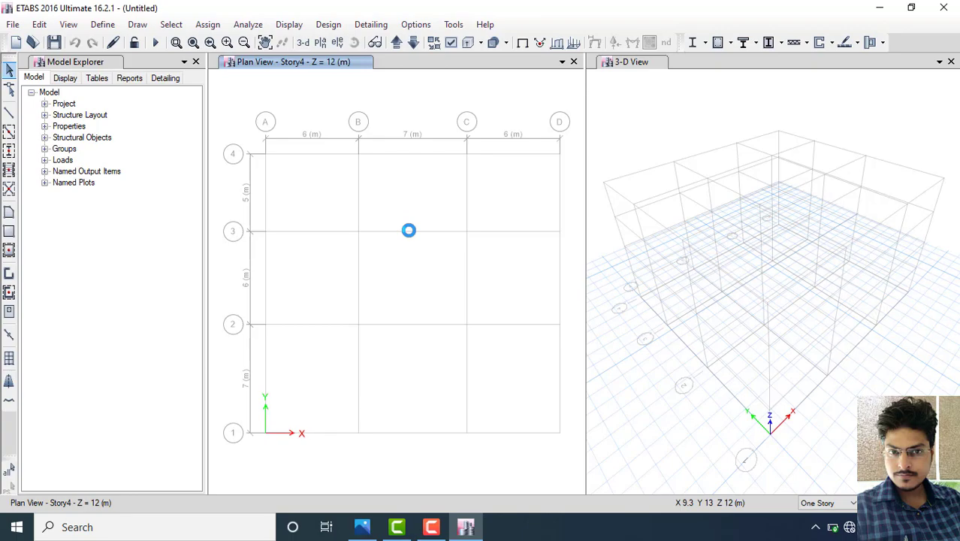
pyautogui.click(363, 526)
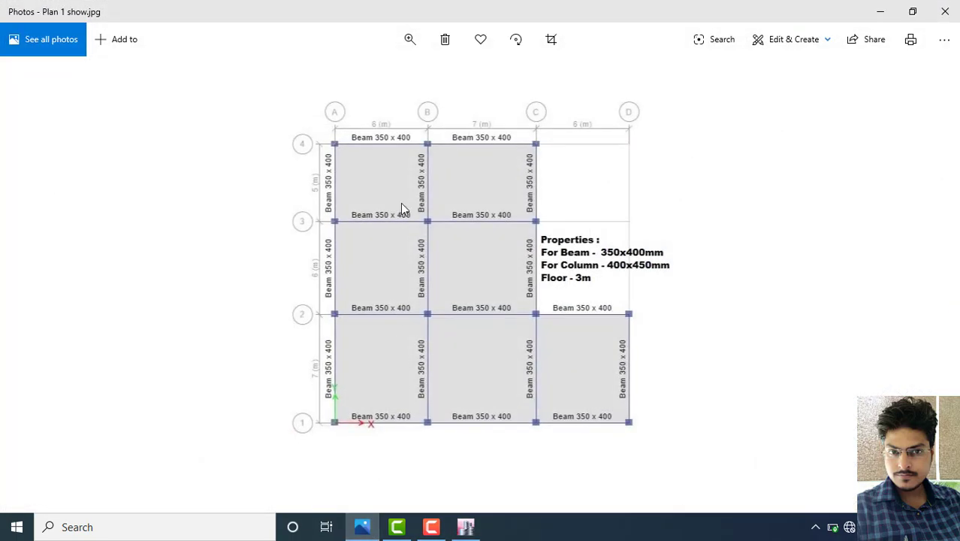
pyautogui.press('ctrl')
pyautogui.press('ctrl')
pyautogui.press('ctrl')
pyautogui.press('ctrl')
pyautogui.press('ctrl')
pyautogui.press('ctrl')
pyautogui.press('ctrl')
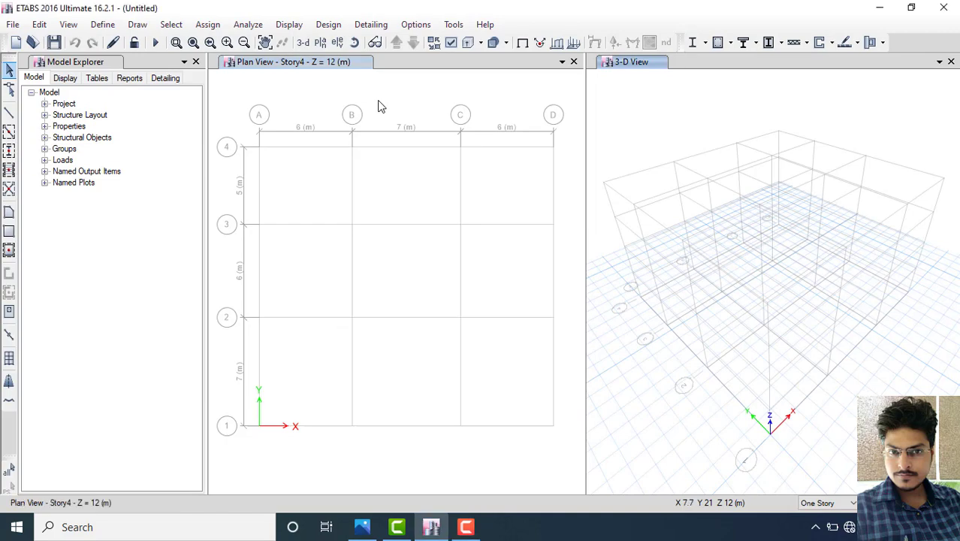
# With drawing limited to one story, draw a trial closed seven-sided frame outline on the Story4 plan in ETABS
pyautogui.click(381, 106)
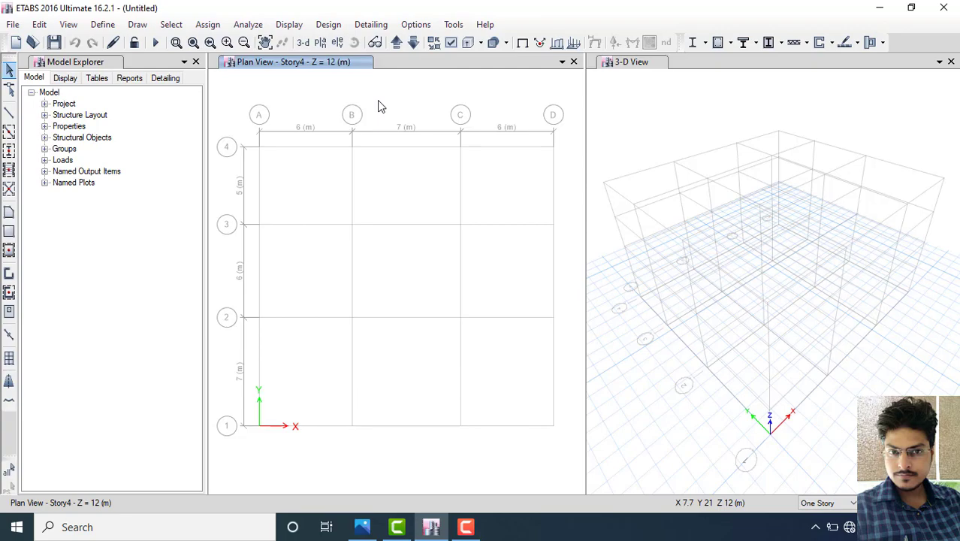
pyautogui.click(9, 111)
pyautogui.click(316, 182)
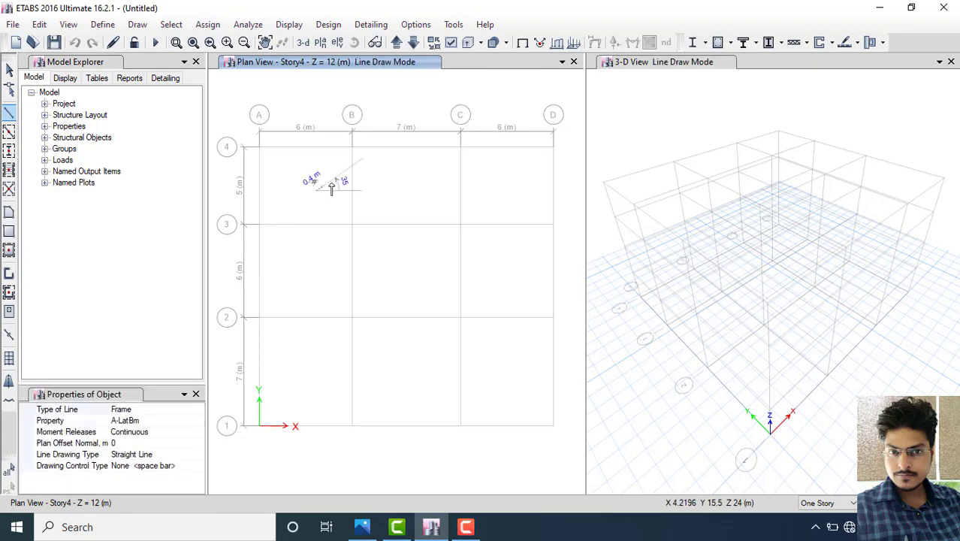
pyautogui.click(392, 161)
pyautogui.click(485, 242)
pyautogui.click(385, 297)
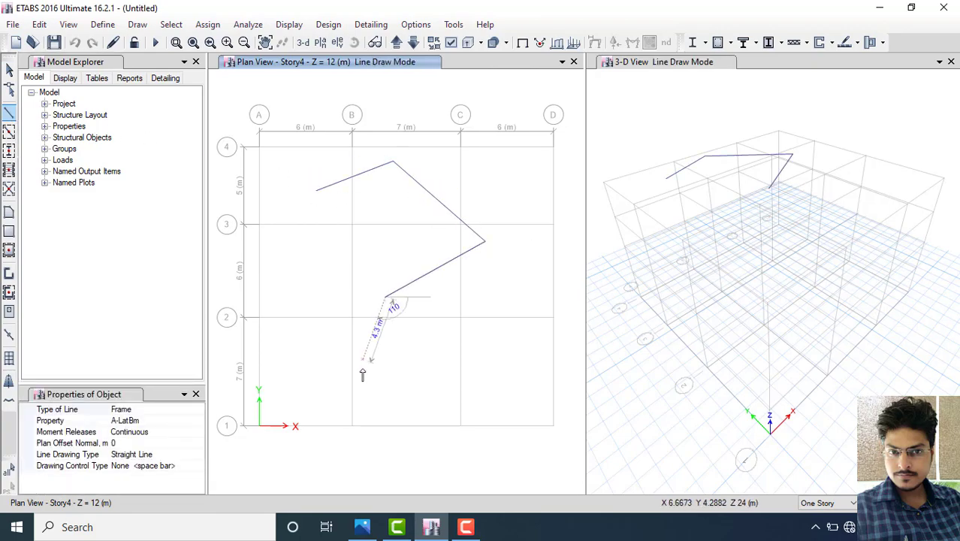
pyautogui.click(363, 373)
pyautogui.click(322, 336)
pyautogui.click(311, 264)
pyautogui.click(315, 190)
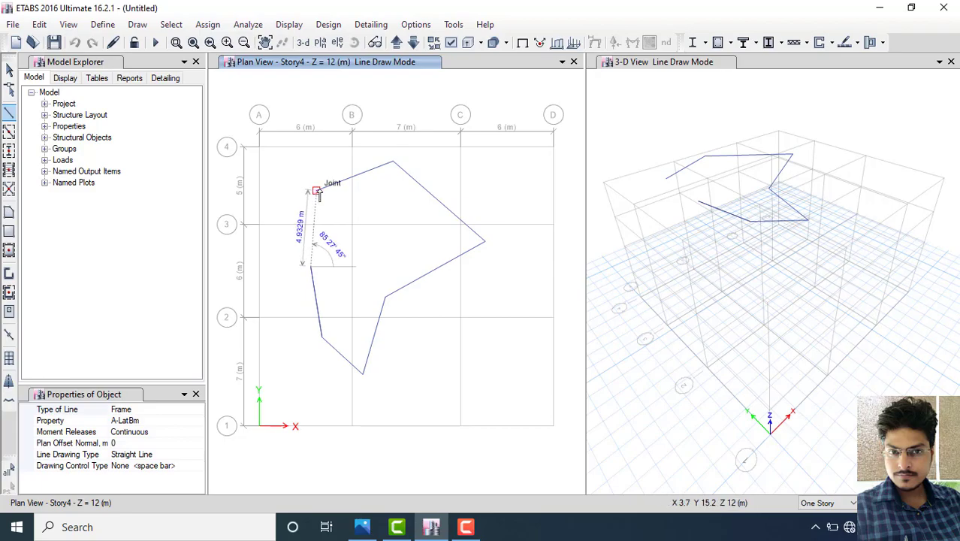
pyautogui.click(735, 192)
pyautogui.press('Escape')
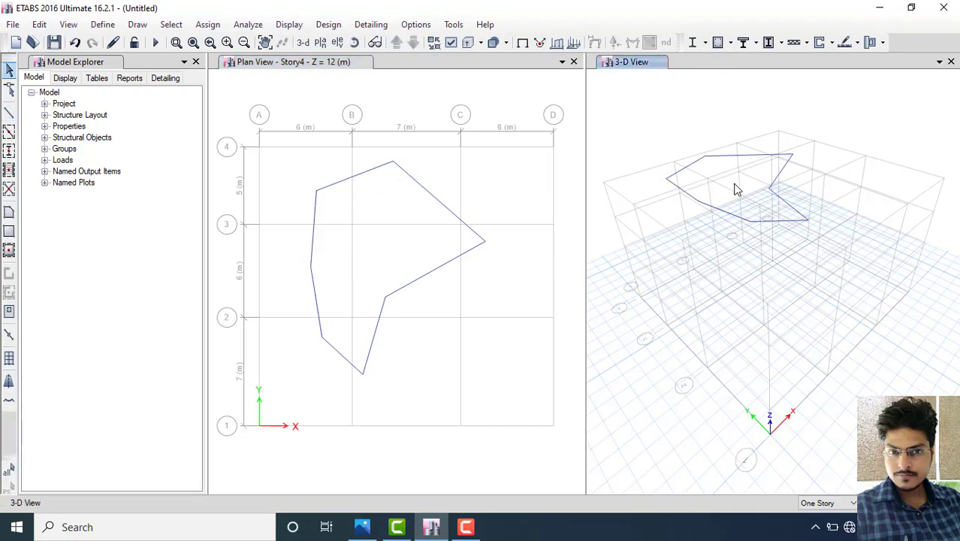
# Delete the entire seven-sided trial outline from the Story4 plan
pyautogui.press('ctrl')
pyautogui.press('ctrl')
pyautogui.press('ctrl')
pyautogui.click(293, 66)
pyautogui.click(296, 69)
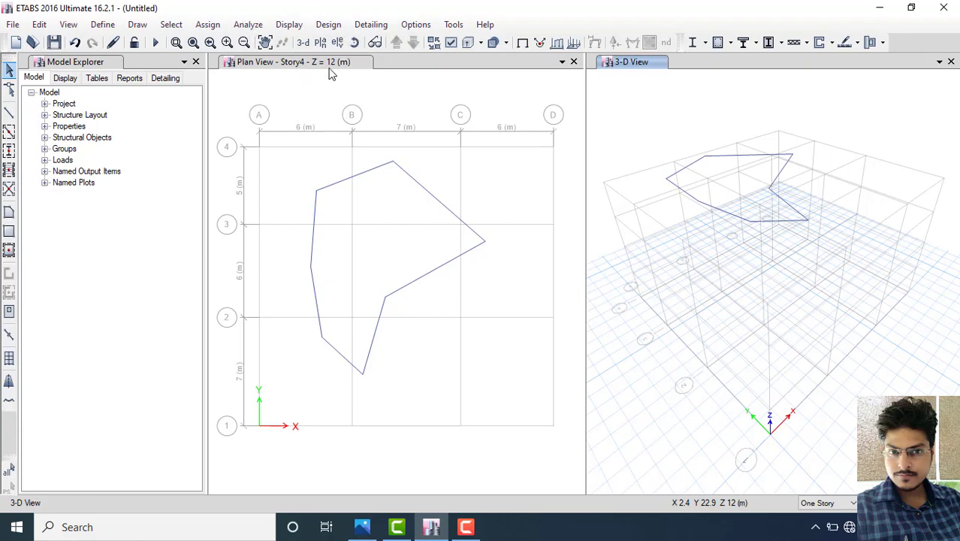
pyautogui.click(329, 71)
pyautogui.click(711, 220)
pyautogui.click(709, 219)
pyautogui.click(286, 111)
pyautogui.moveTo(280, 96); pyautogui.dragTo(492, 413)
pyautogui.press('Delete')
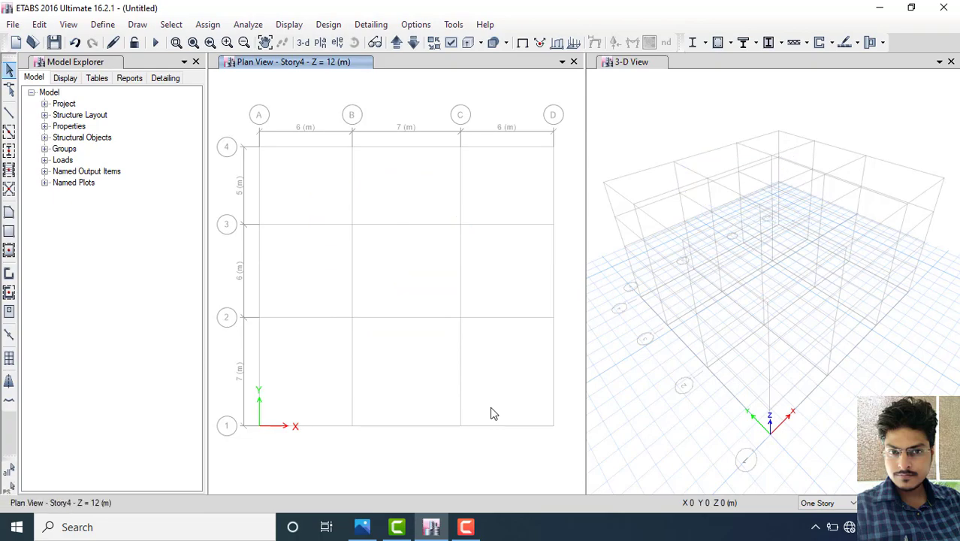
# Change the story scope for drawing and editing to All Stories
pyautogui.click(830, 505)
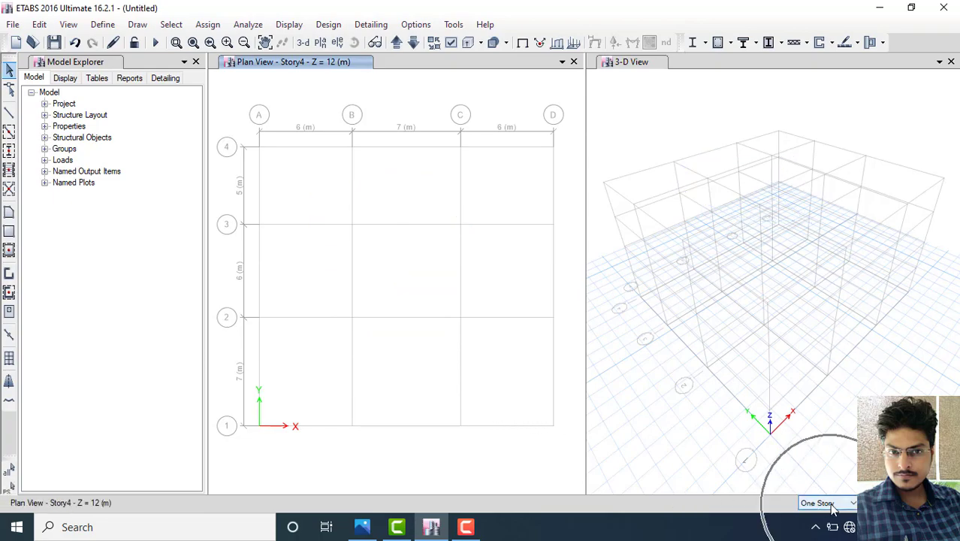
pyautogui.click(842, 504)
pyautogui.click(842, 505)
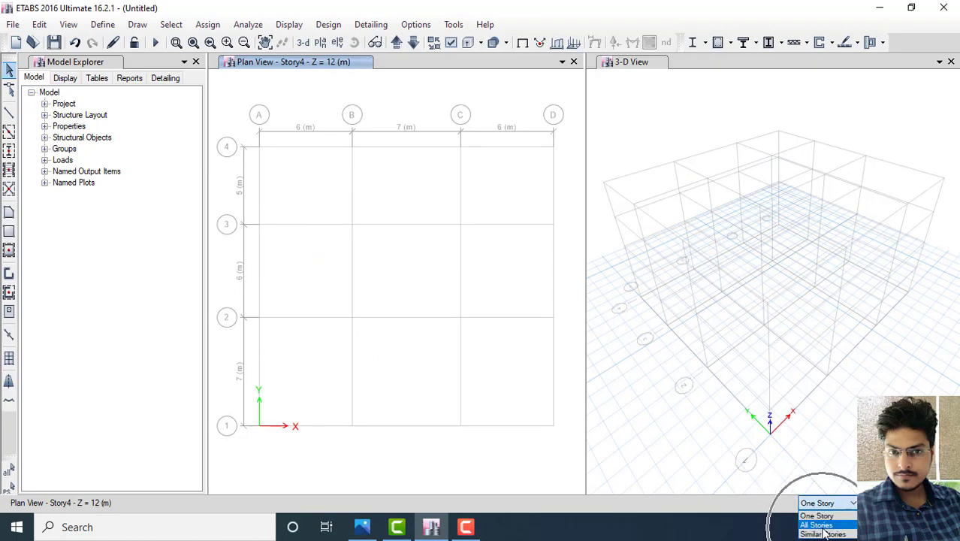
pyautogui.click(817, 525)
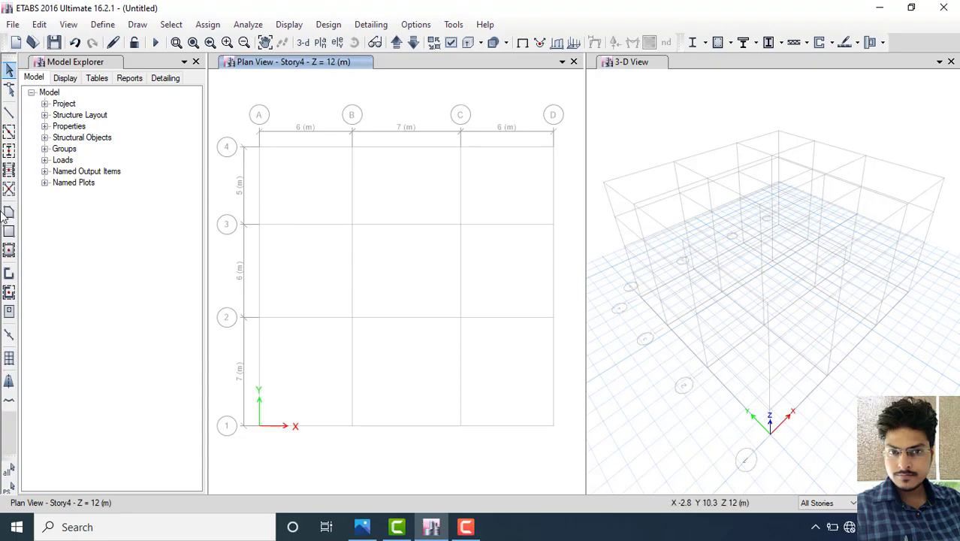
# Draw a trial closed six-sided frame outline on all stories in the plan view and delete it
pyautogui.click(10, 112)
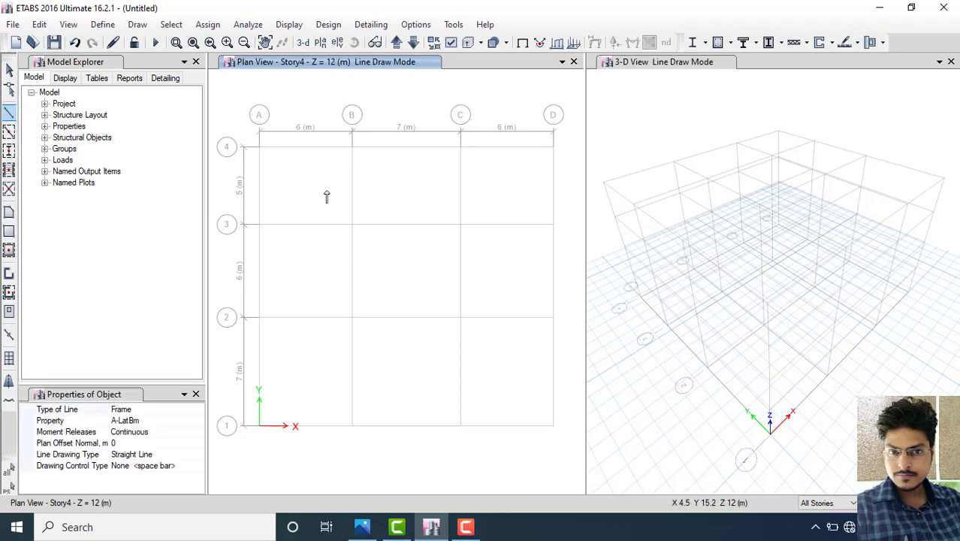
pyautogui.click(328, 190)
pyautogui.doubleClick(390, 161)
pyautogui.click(480, 199)
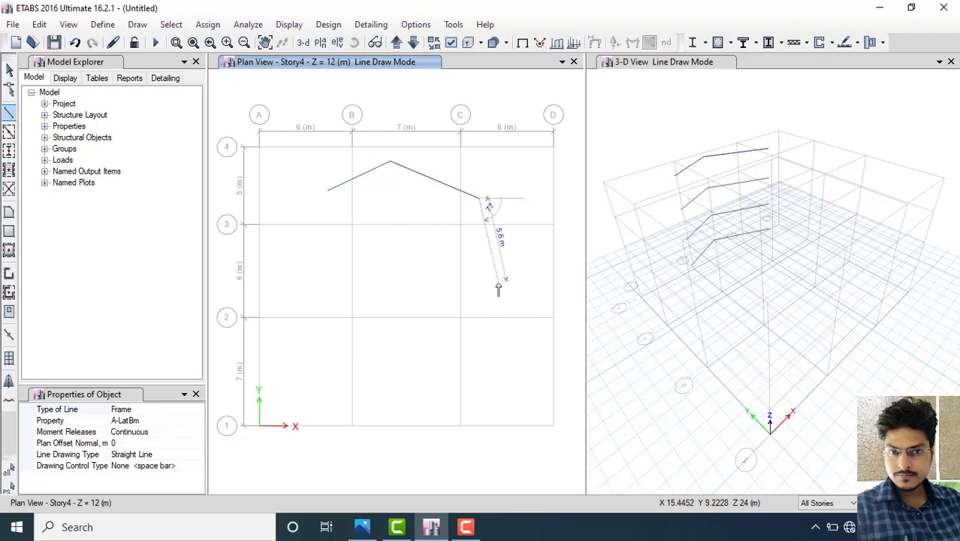
pyautogui.click(498, 285)
pyautogui.click(432, 362)
pyautogui.click(340, 299)
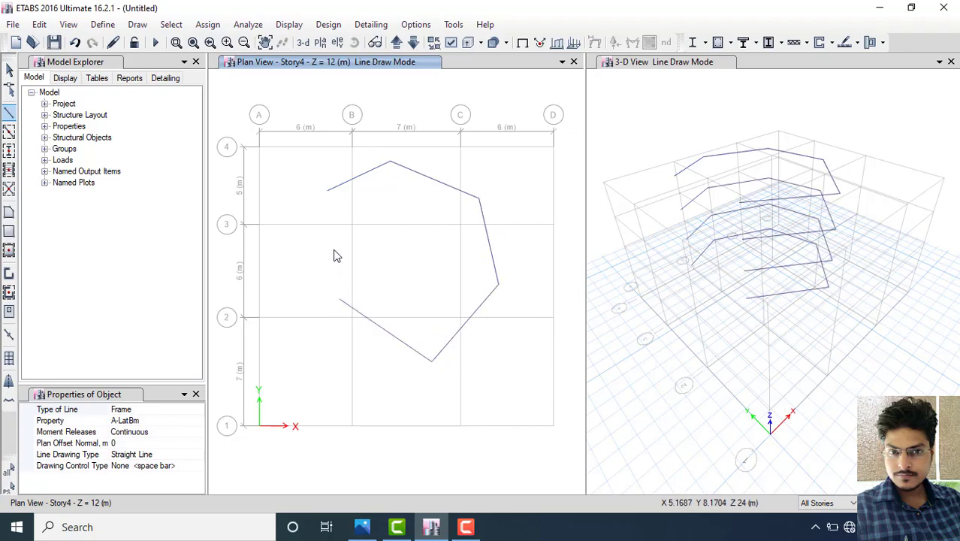
pyautogui.doubleClick(328, 191)
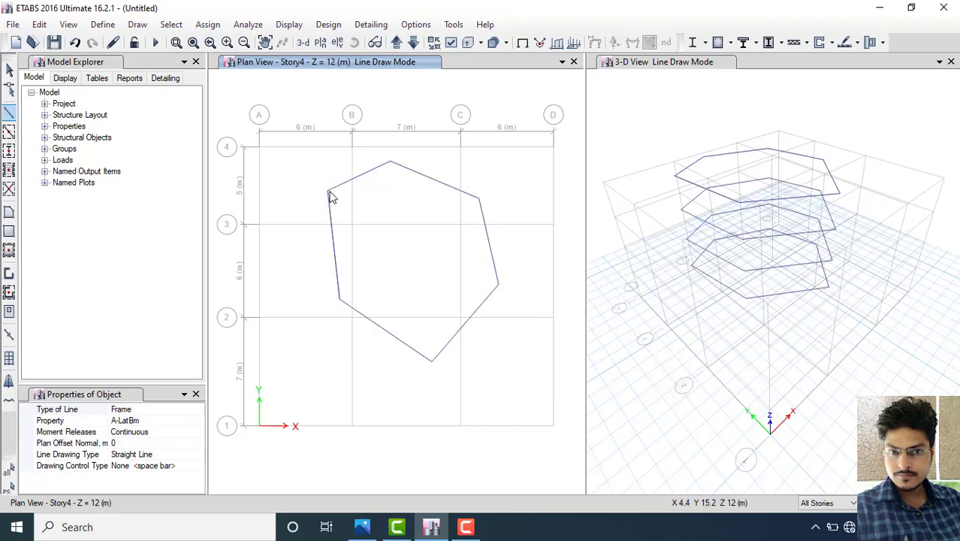
pyautogui.press('Escape')
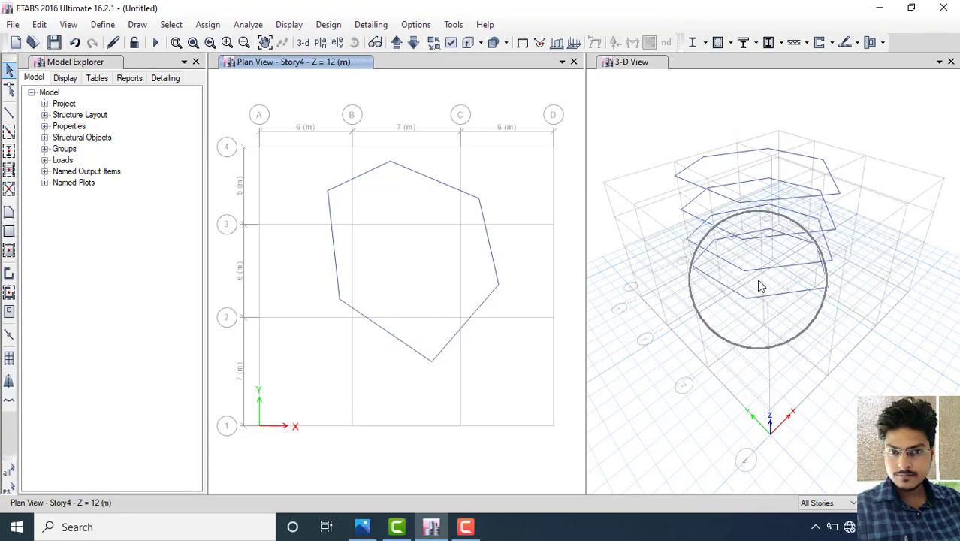
pyautogui.moveTo(284, 132); pyautogui.dragTo(528, 396)
pyautogui.press('Delete')
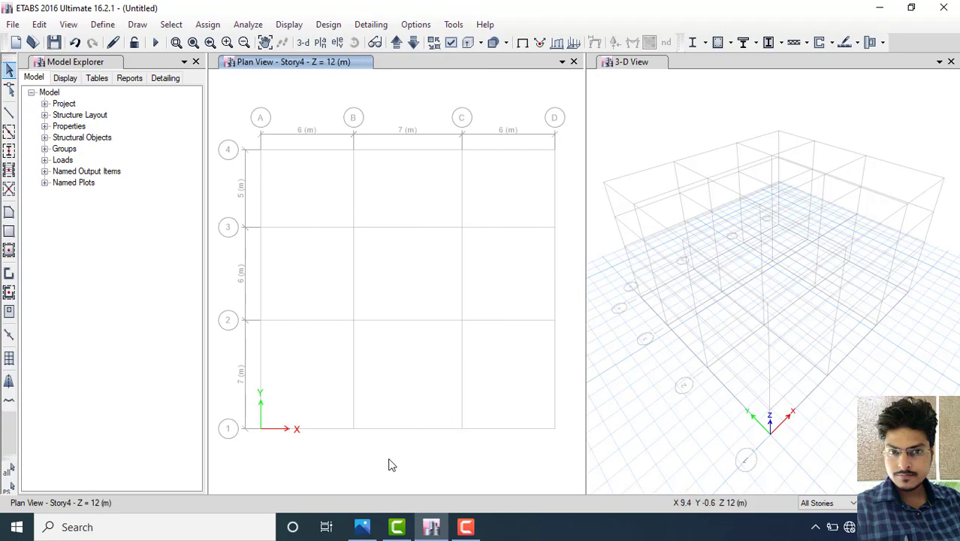
# Check the beam and column layout in the reference plan in Photos and return to ETABS
pyautogui.click(367, 526)
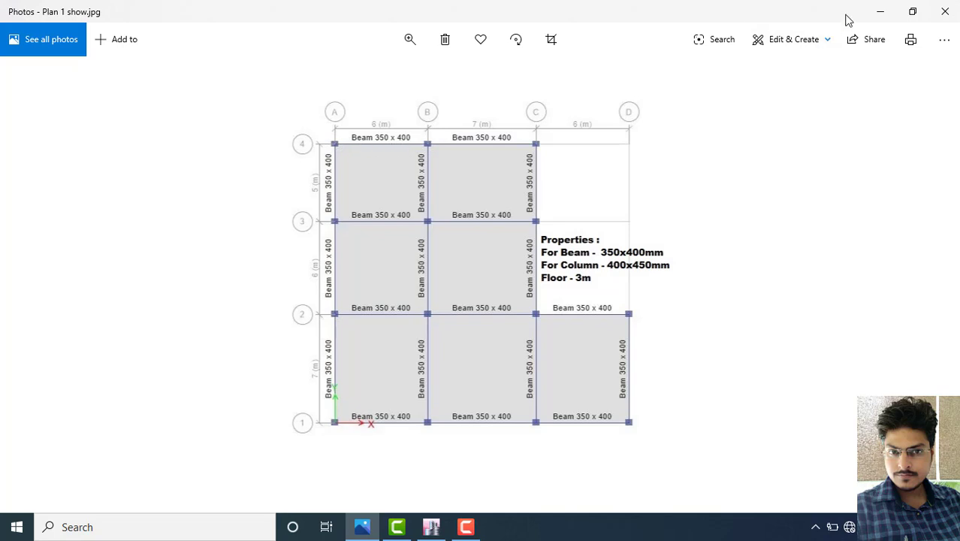
pyautogui.click(873, 13)
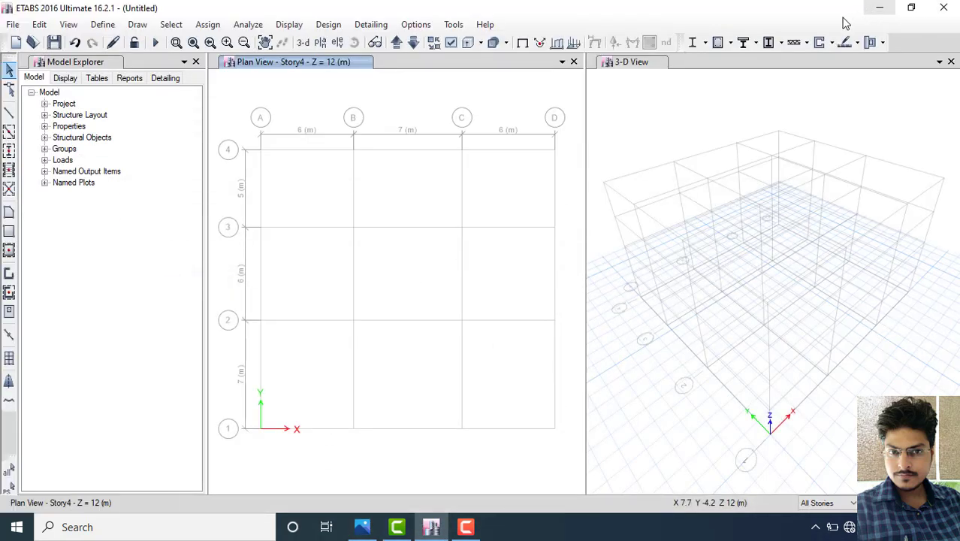
# Quick-draw a continuous Beam 350 x 400 frame on grid line A between grids 3 and 4 on all stories
pyautogui.click(9, 132)
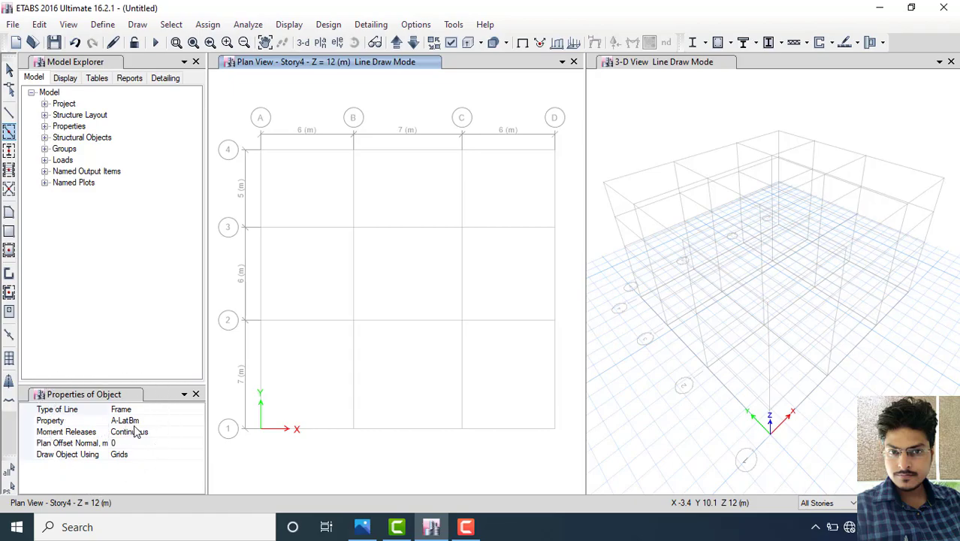
pyautogui.click(194, 425)
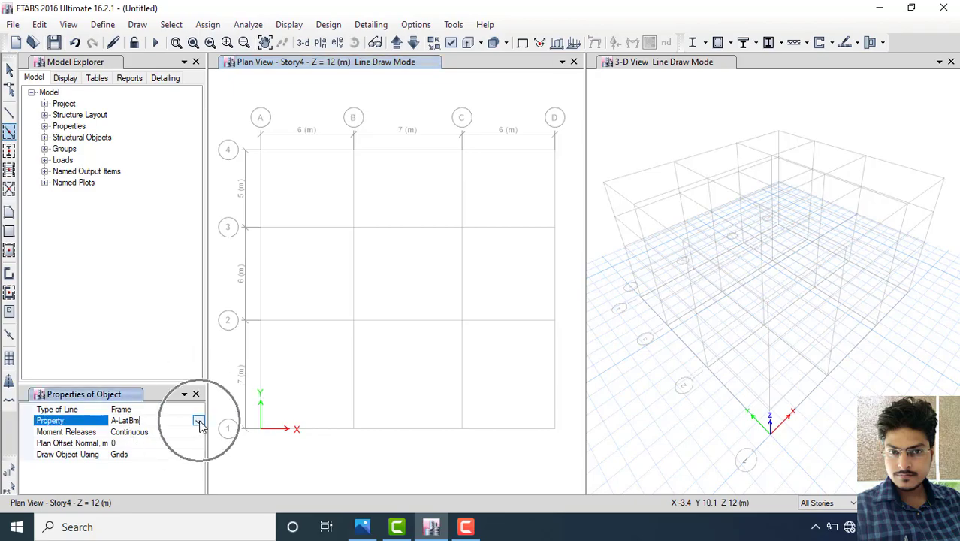
pyautogui.click(198, 423)
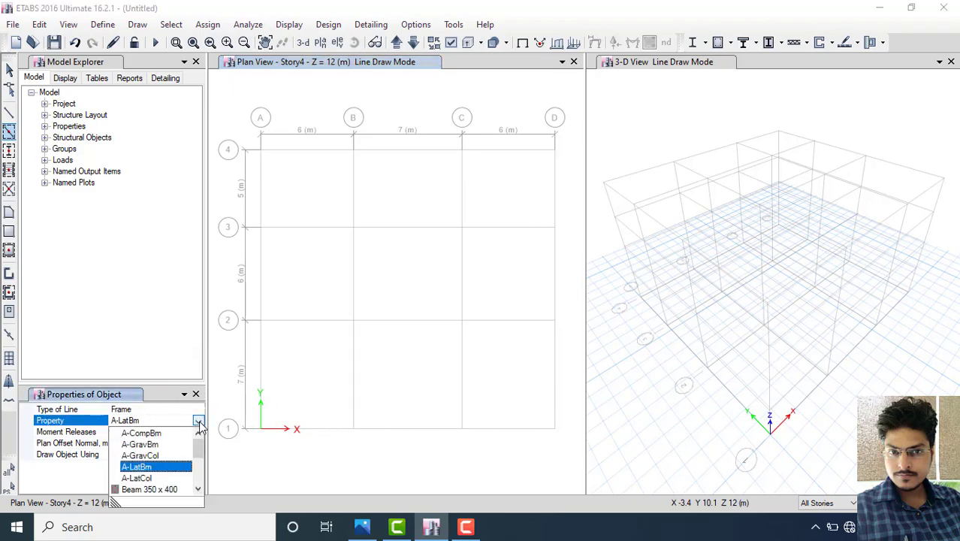
pyautogui.click(199, 489)
pyautogui.click(199, 489)
pyautogui.click(198, 489)
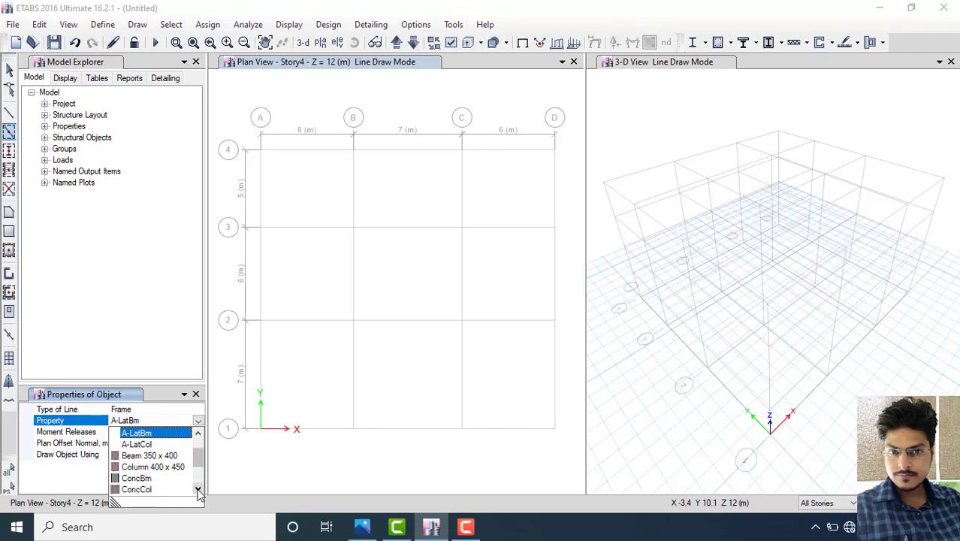
pyautogui.click(198, 489)
pyautogui.click(199, 489)
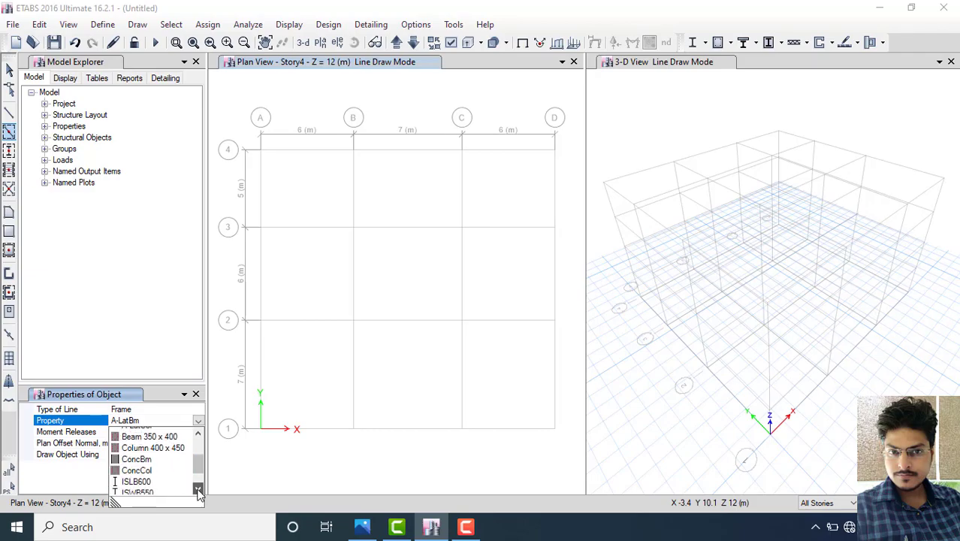
pyautogui.click(159, 433)
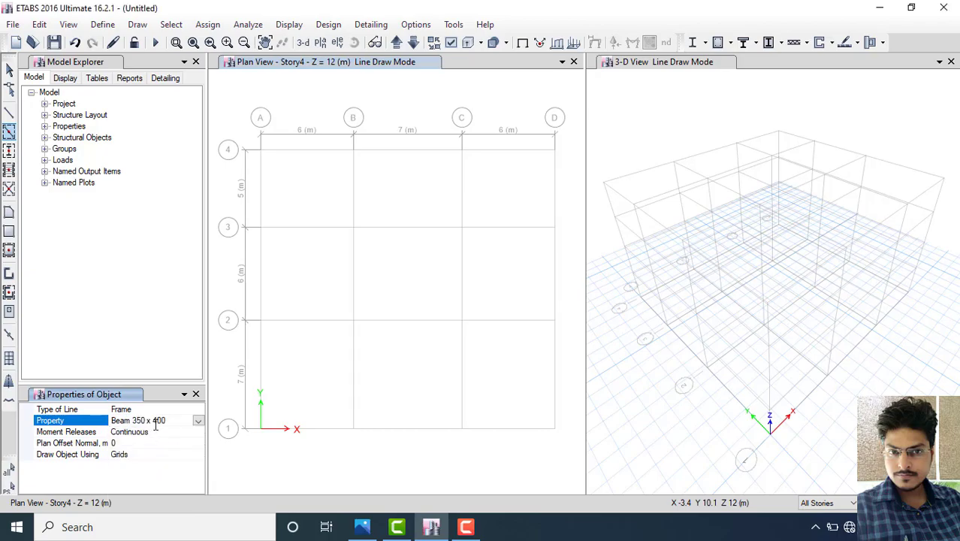
pyautogui.click(261, 196)
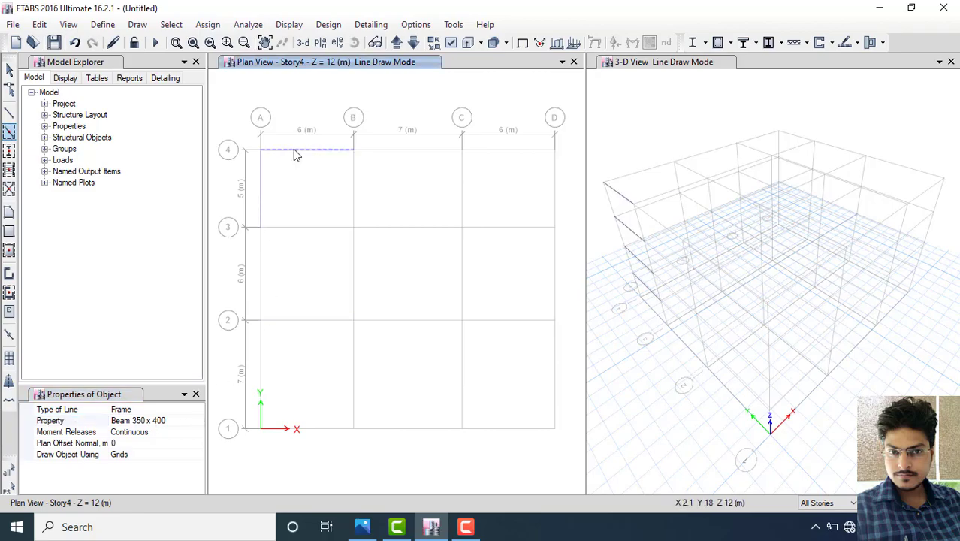
# Quick-draw the remaining beams across grids A to C and around bay C-D between grids 1 and 2, then check the reference plan
pyautogui.moveTo(250, 130); pyautogui.dragTo(471, 464)
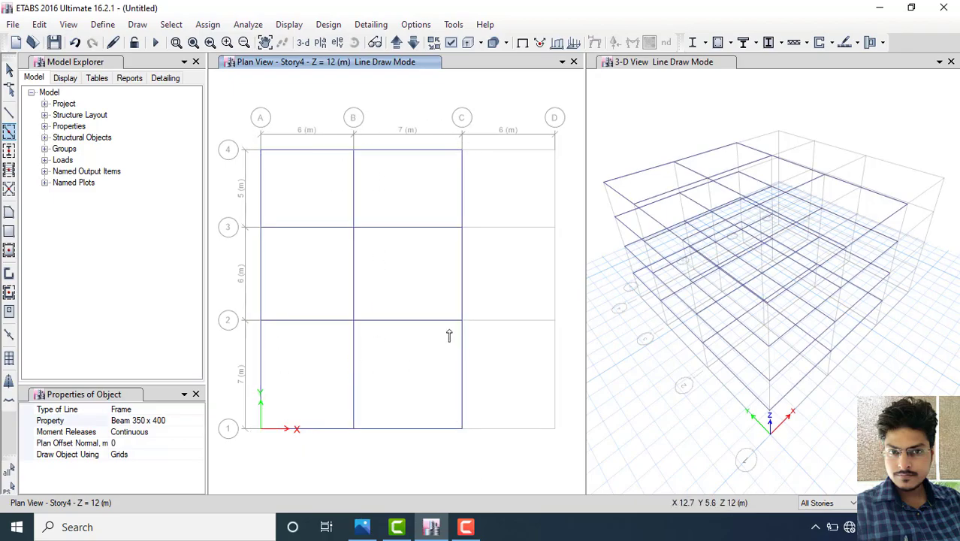
pyautogui.moveTo(446, 301); pyautogui.dragTo(569, 461)
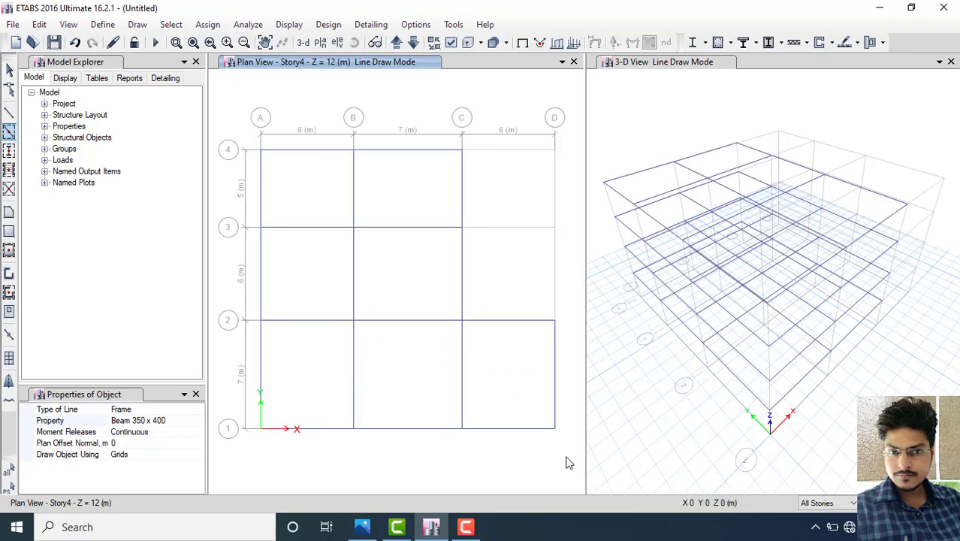
pyautogui.click(483, 360)
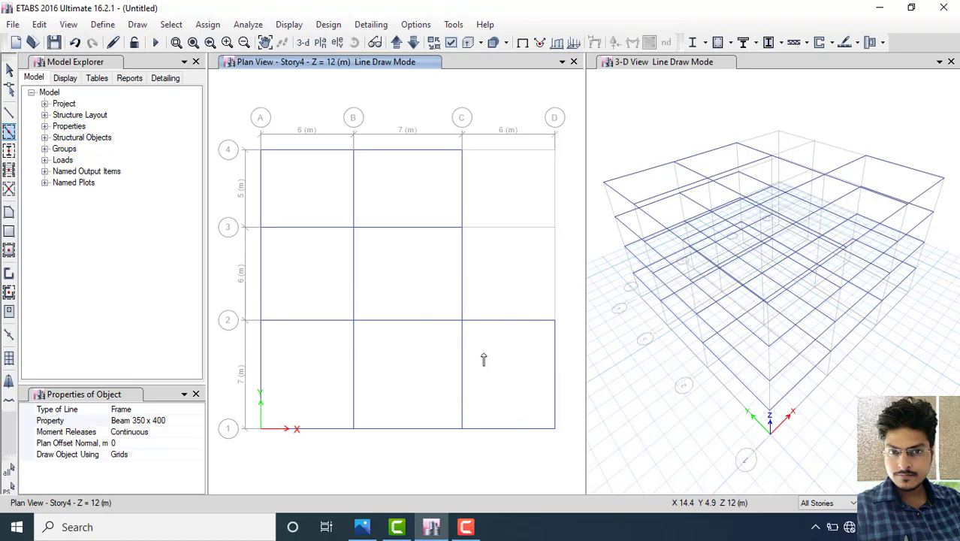
pyautogui.click(756, 253)
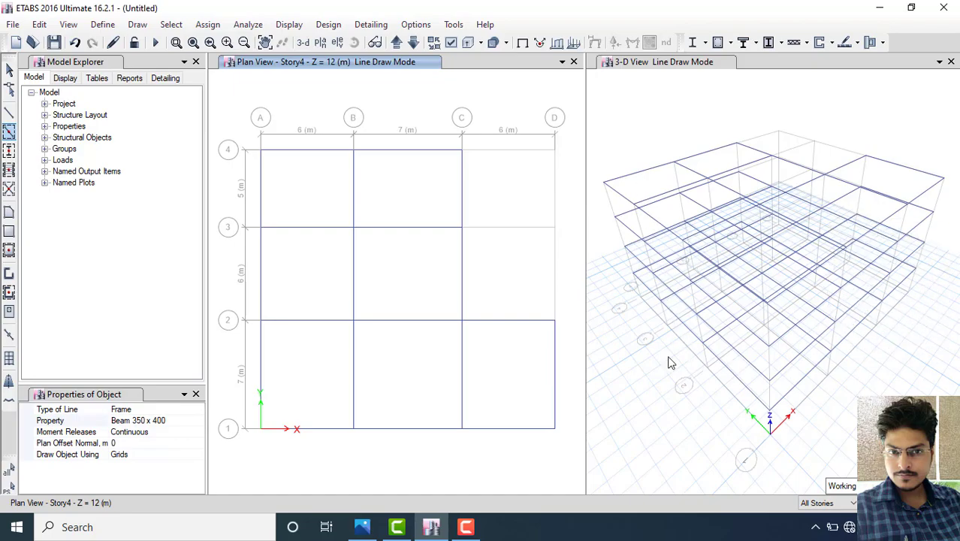
pyautogui.click(363, 528)
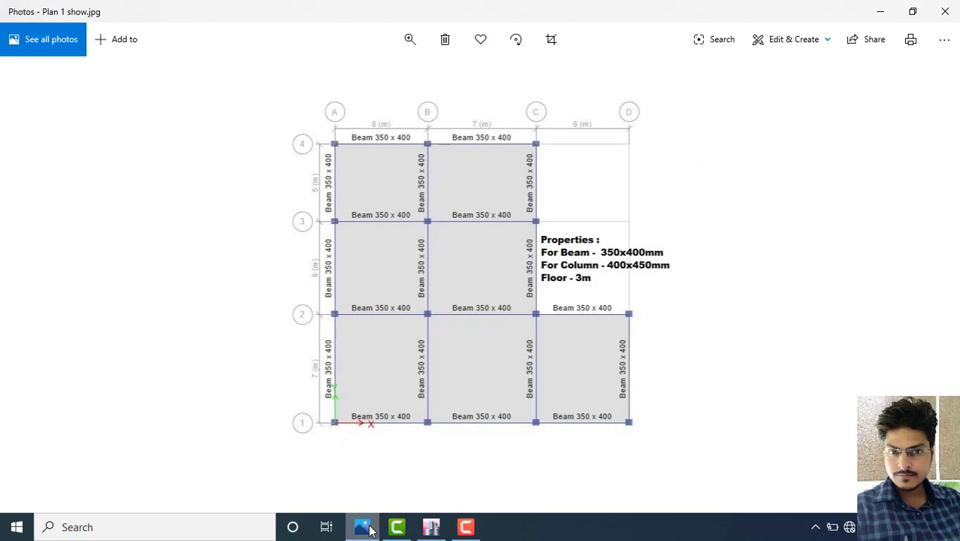
pyautogui.click(365, 528)
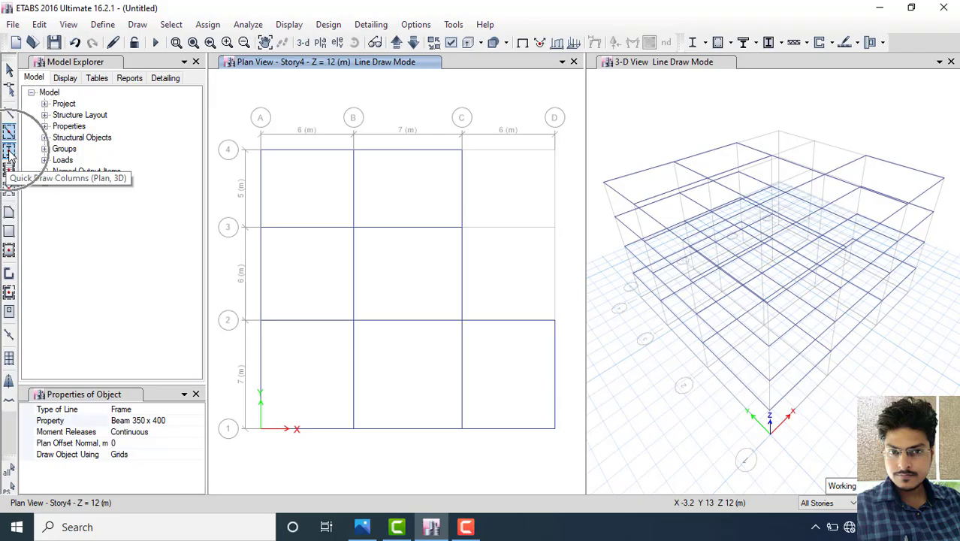
# Quick-draw Column 400 x 450 columns at every beam intersection, including D1 and D2, and compare the layout with the reference plan
pyautogui.click(9, 152)
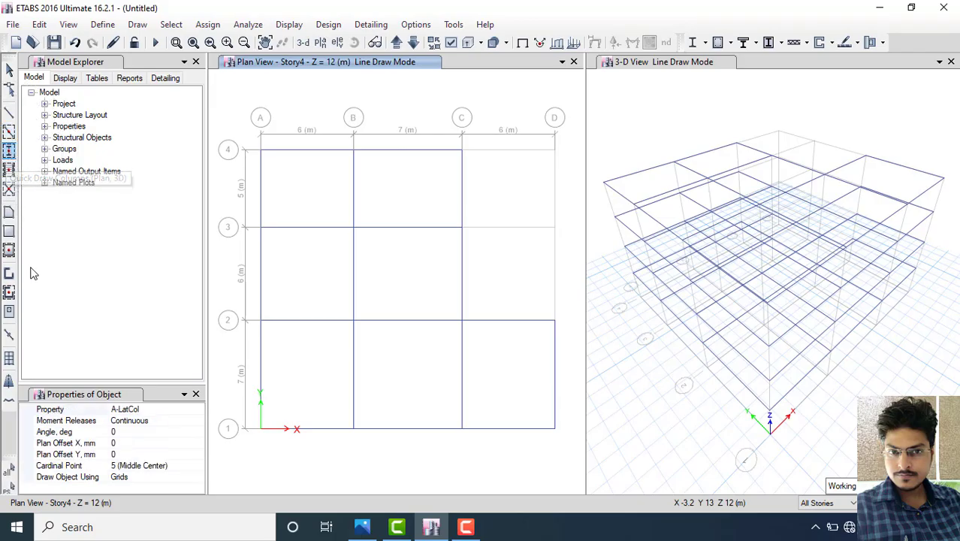
pyautogui.click(195, 411)
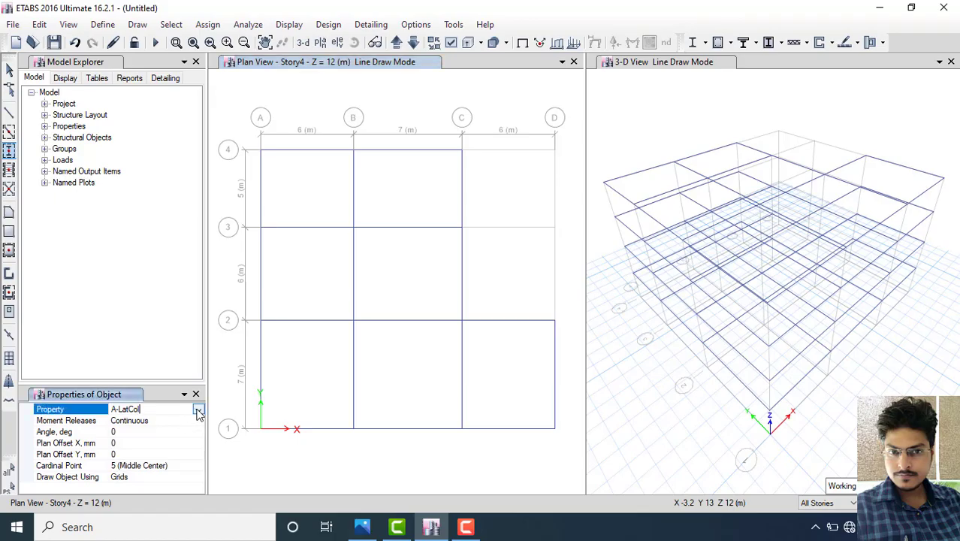
pyautogui.click(197, 409)
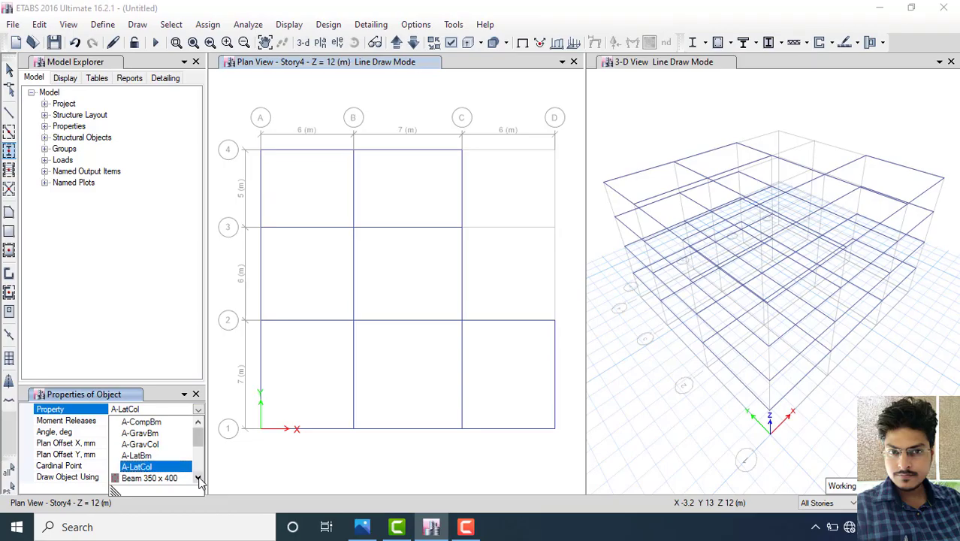
pyautogui.scroll(-3, 195, 479)
pyautogui.click(159, 457)
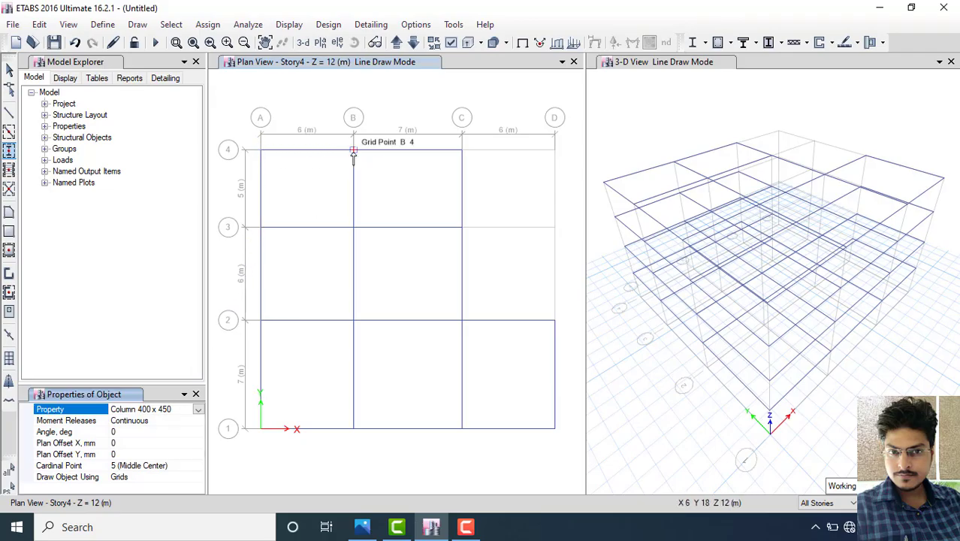
pyautogui.moveTo(248, 141); pyautogui.dragTo(476, 462)
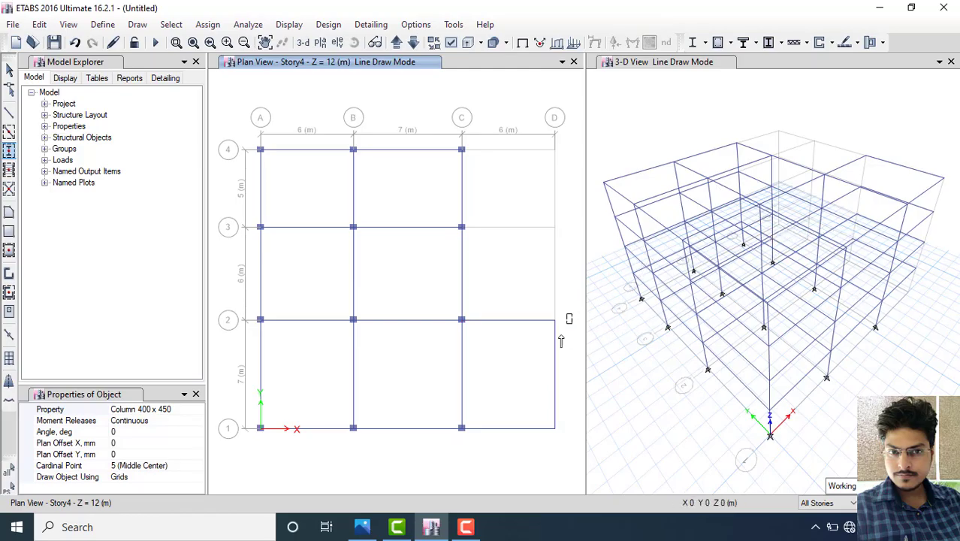
pyautogui.moveTo(569, 314); pyautogui.dragTo(532, 454)
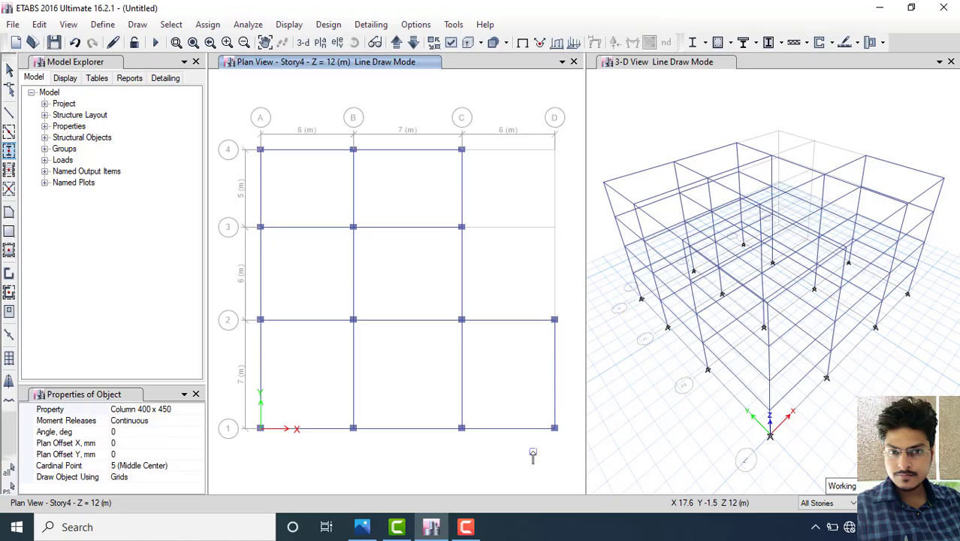
pyautogui.click(362, 526)
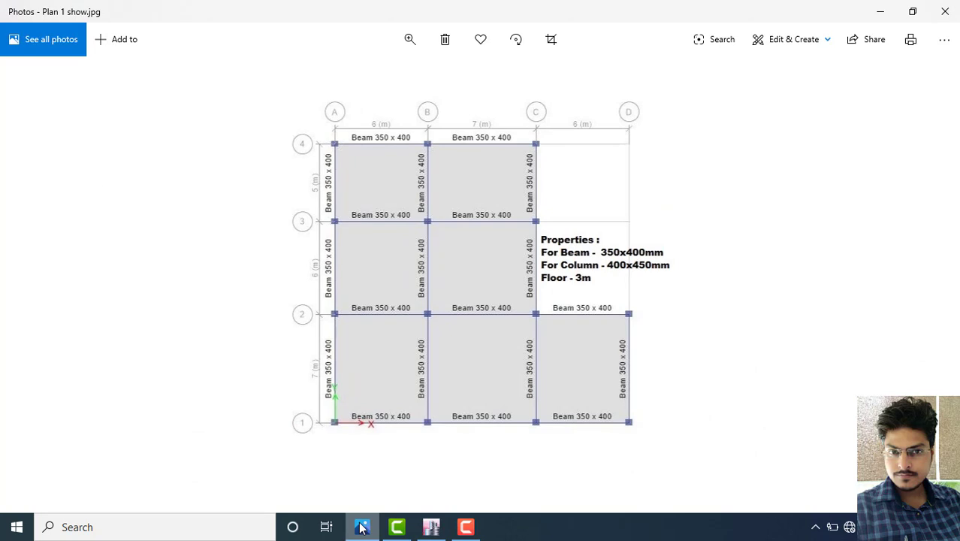
pyautogui.click(362, 527)
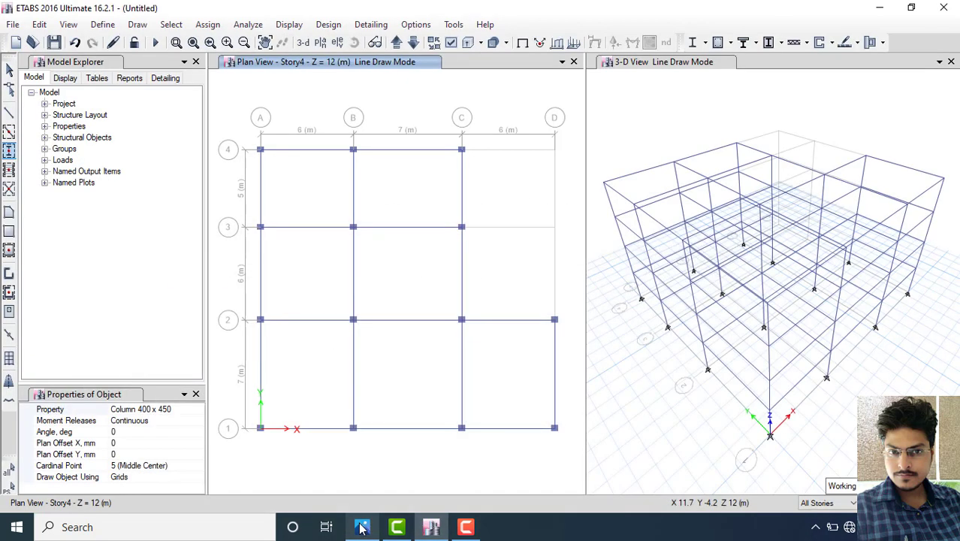
# Quick-draw a Slab 180 floor panel on all stories in the bay between grids A-B and 3-4
pyautogui.click(9, 253)
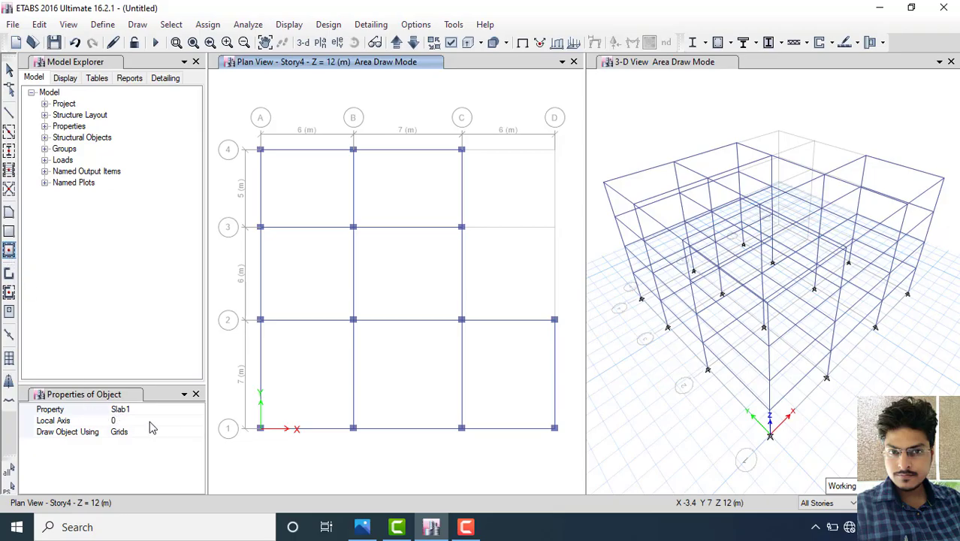
pyautogui.click(193, 415)
pyautogui.click(193, 414)
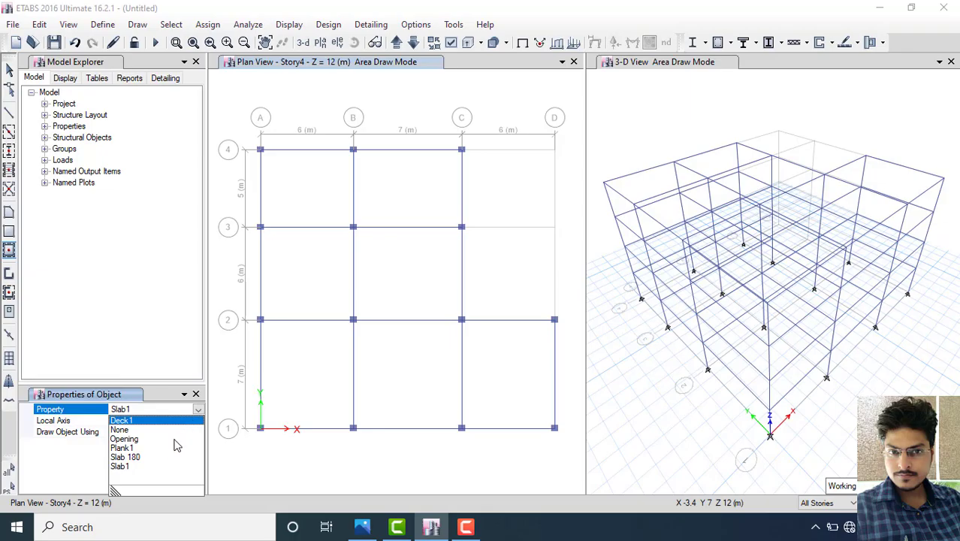
pyautogui.click(132, 458)
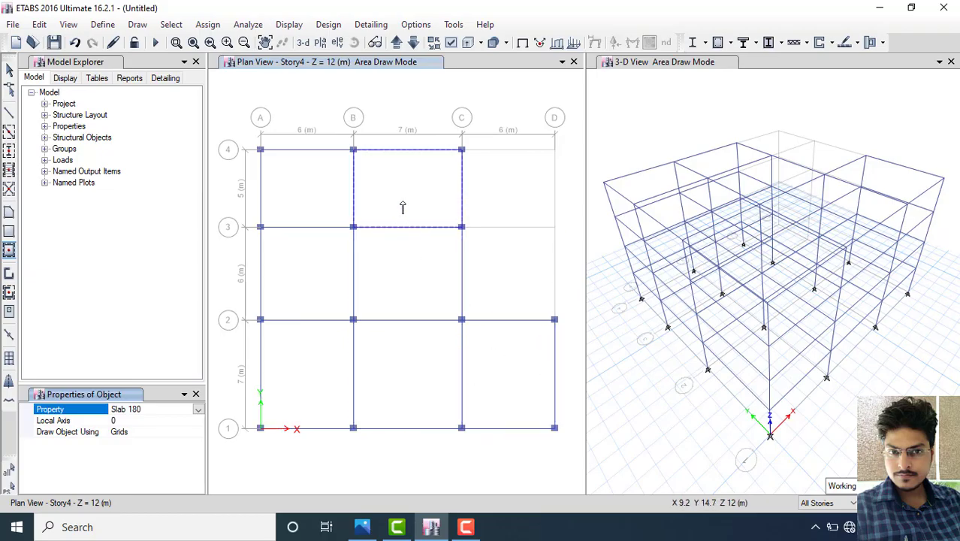
pyautogui.click(321, 188)
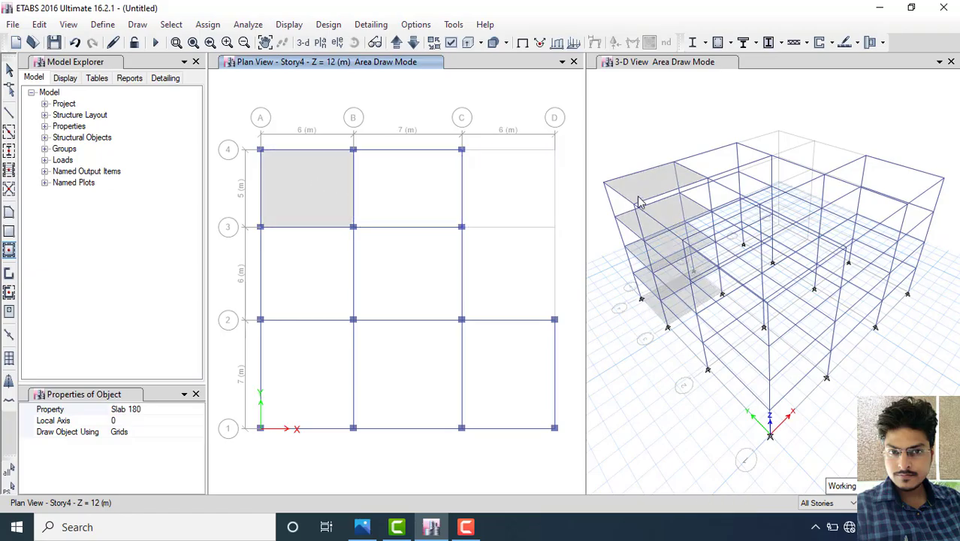
pyautogui.press('ctrl')
pyautogui.press('ctrl')
pyautogui.press('ctrl')
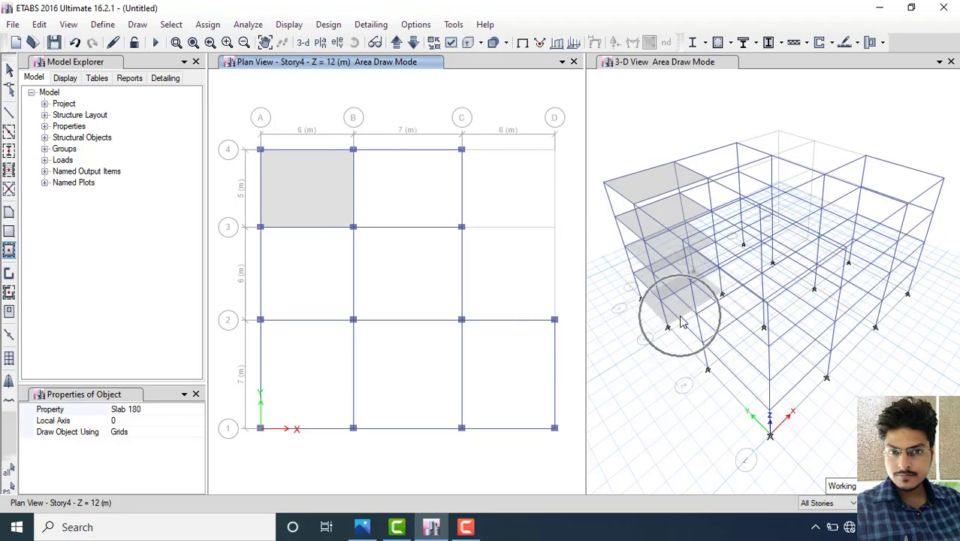
pyautogui.press('ctrl')
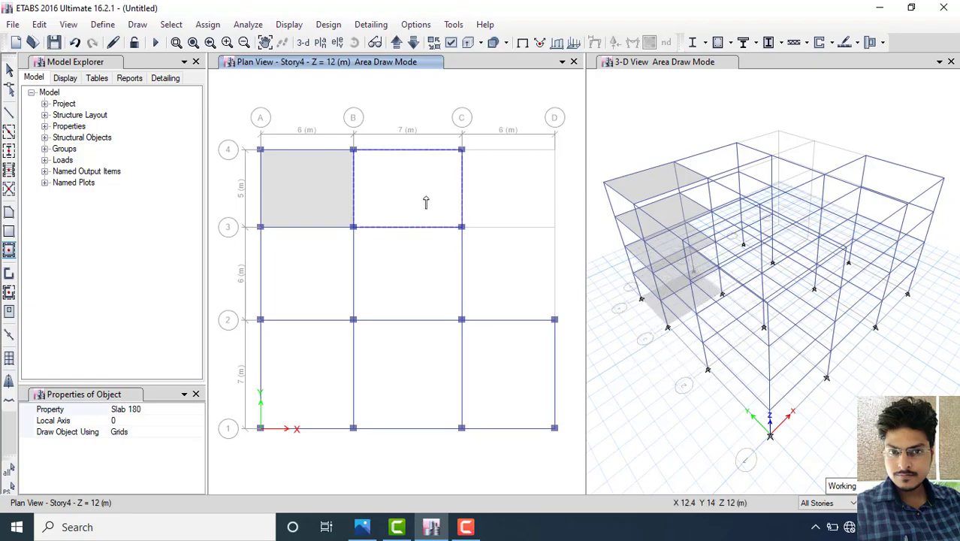
# Fill the six remaining beam-enclosed bays with Slab 180 panels, leaving the two C-D bays between grids 2 and 4 open
pyautogui.click(410, 191)
pyautogui.click(330, 264)
pyautogui.click(397, 277)
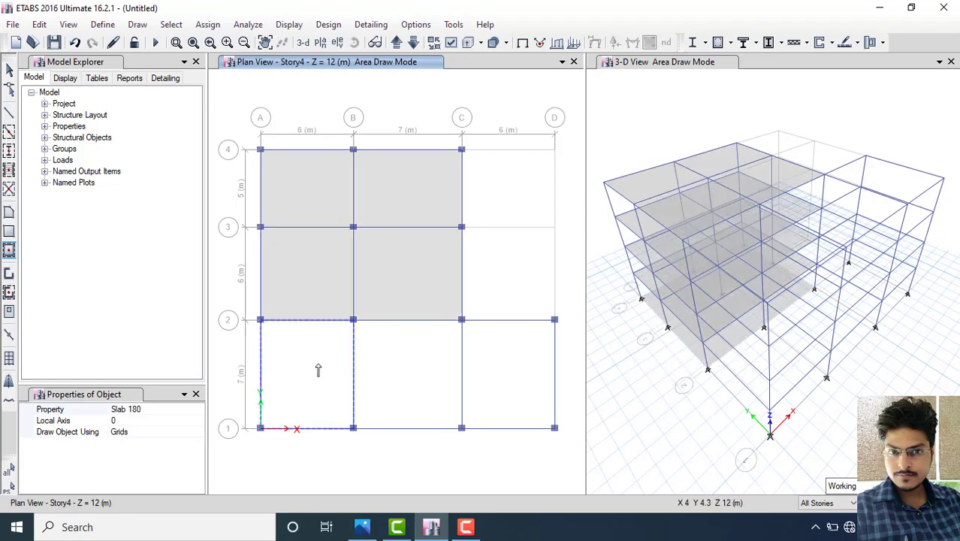
pyautogui.click(317, 369)
pyautogui.click(382, 369)
pyautogui.click(478, 367)
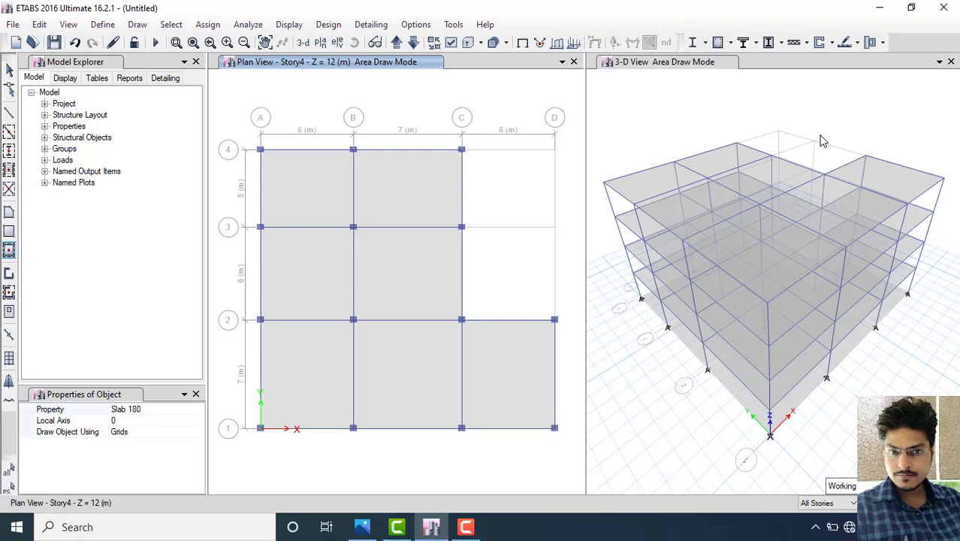
# Examine the framed building and its slabs from a lower angle in the 3-D view and leave area drawing
pyautogui.click(844, 413)
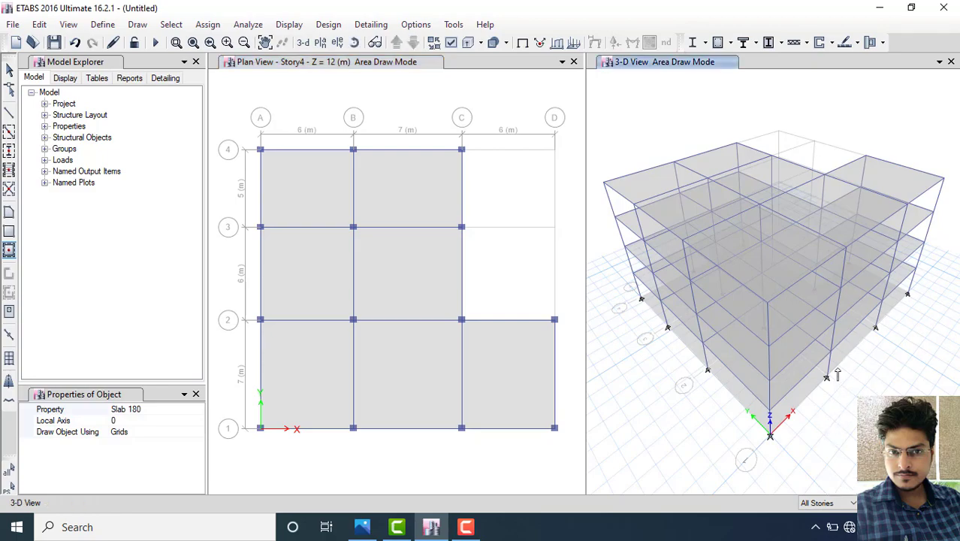
pyautogui.keyDown('shift'); pyautogui.moveTo(850, 411); pyautogui.dragTo(838, 393, button='middle'); pyautogui.keyUp('shift')
pyautogui.press('ctrl')
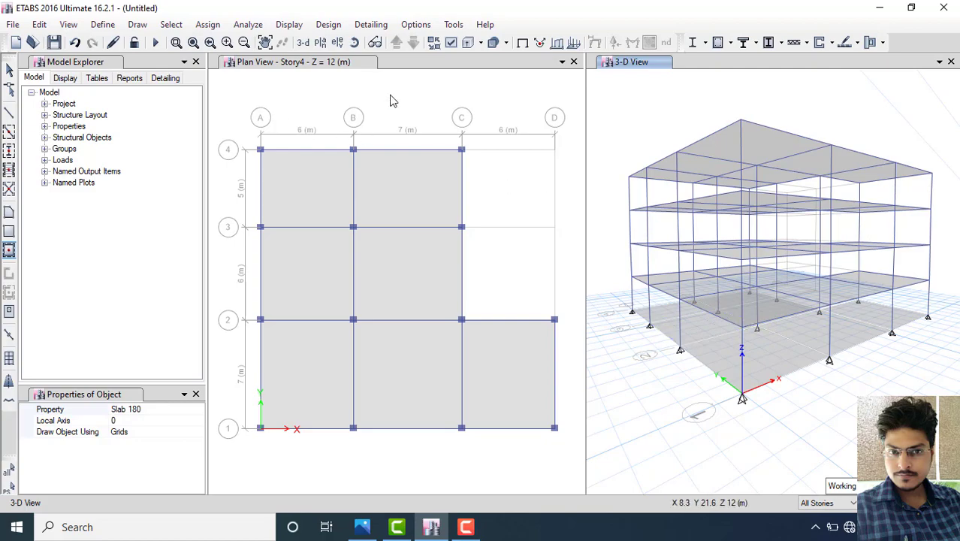
pyautogui.press('Escape')
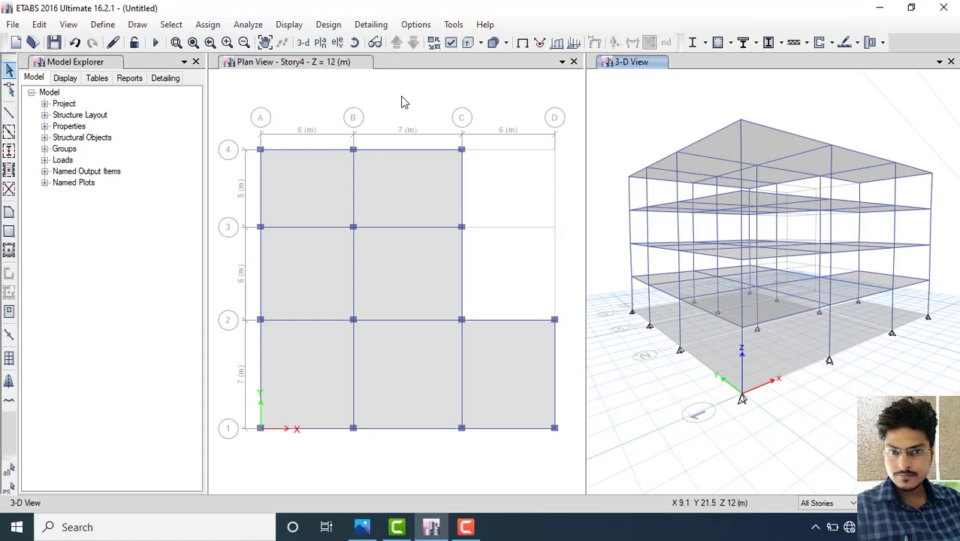
pyautogui.click(402, 101)
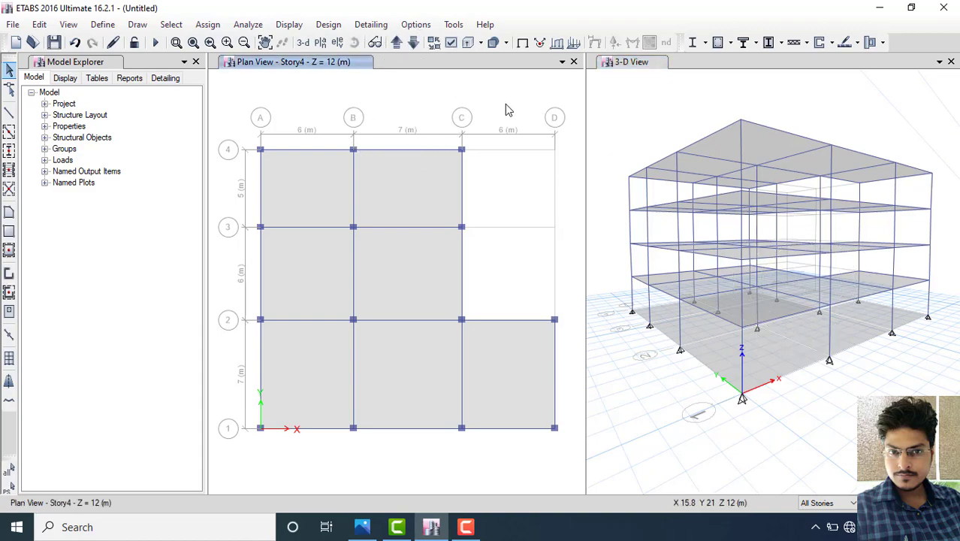
# Switch the plan view from Story4 to the Base level
pyautogui.click(321, 44)
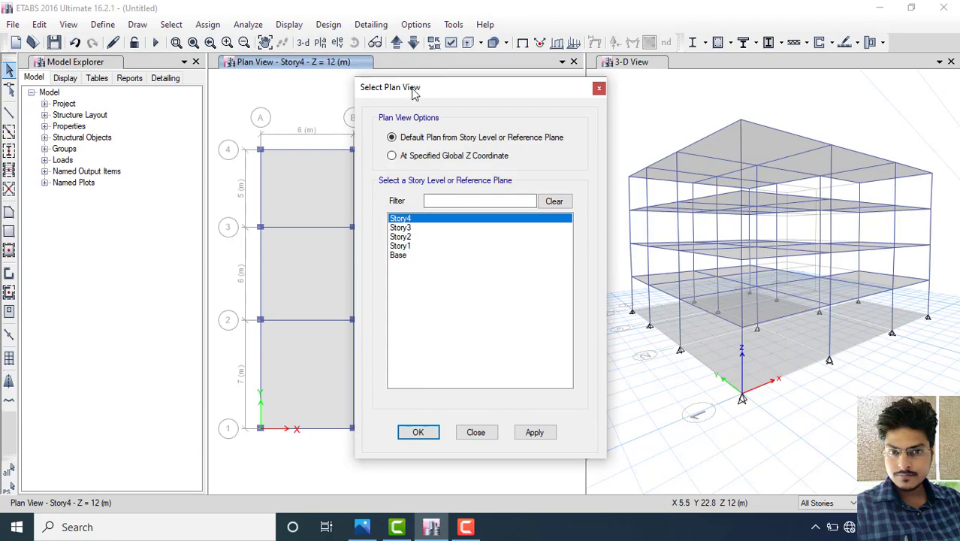
pyautogui.moveTo(411, 90); pyautogui.dragTo(41, 90)
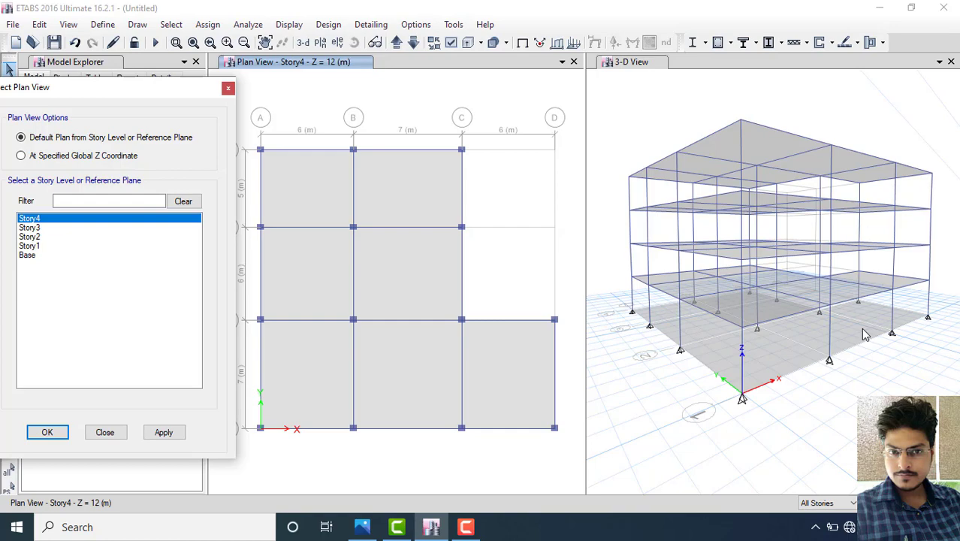
pyautogui.click(27, 257)
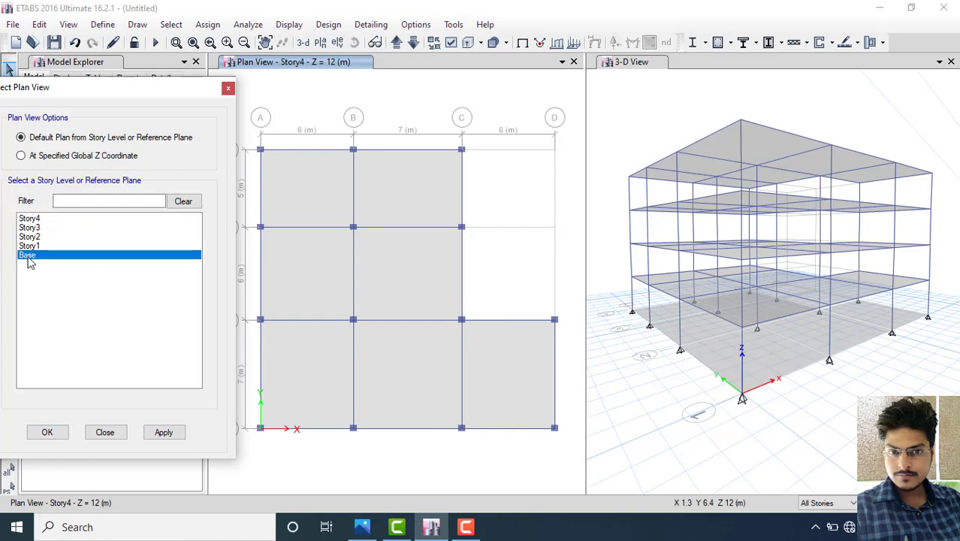
pyautogui.click(64, 435)
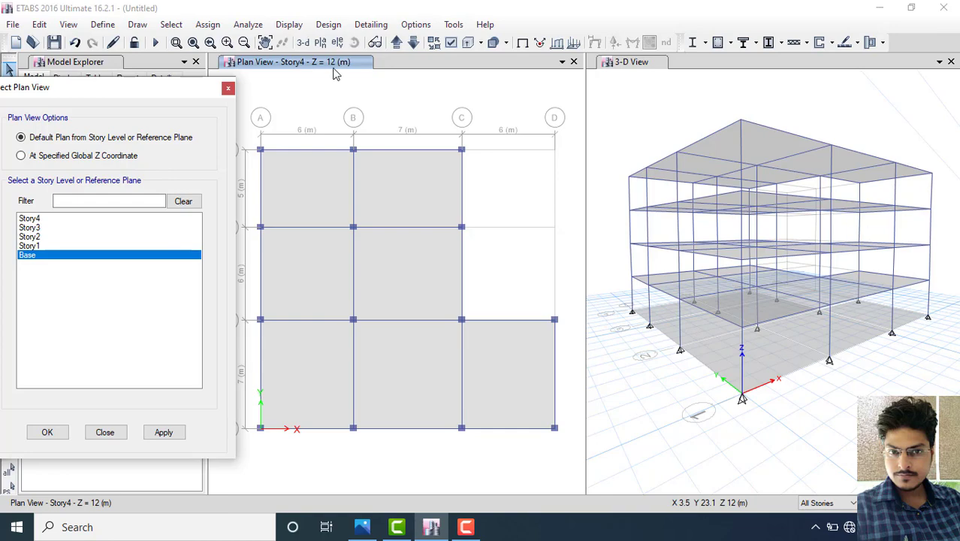
pyautogui.click(39, 219)
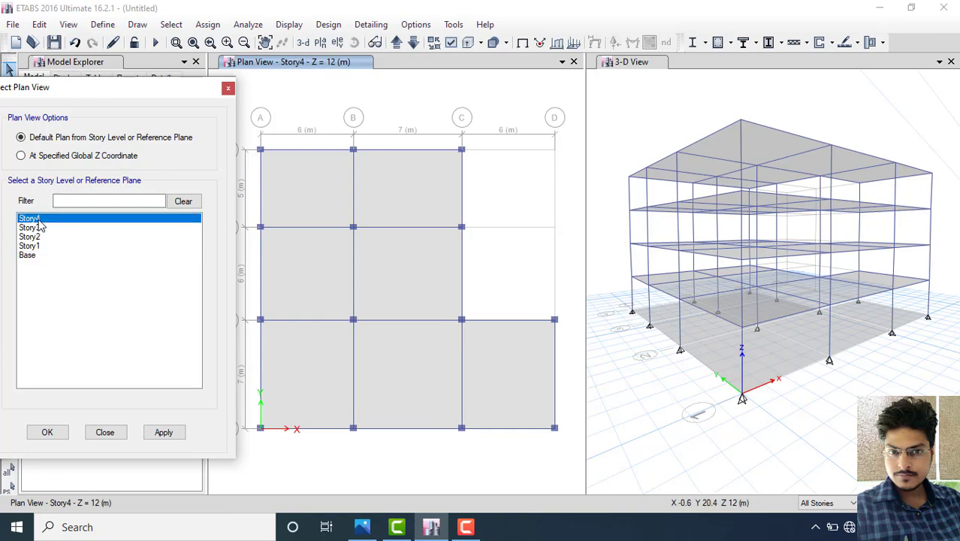
pyautogui.click(42, 229)
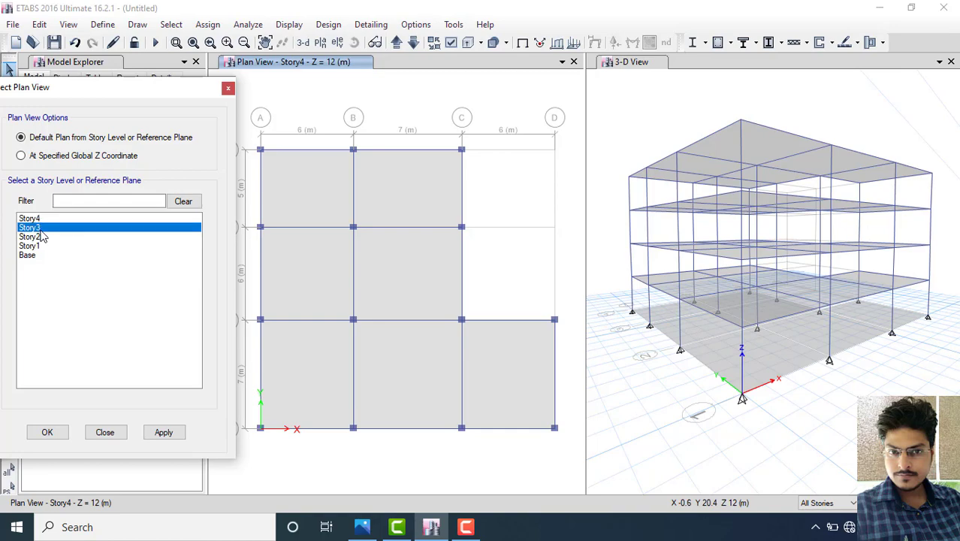
pyautogui.click(42, 237)
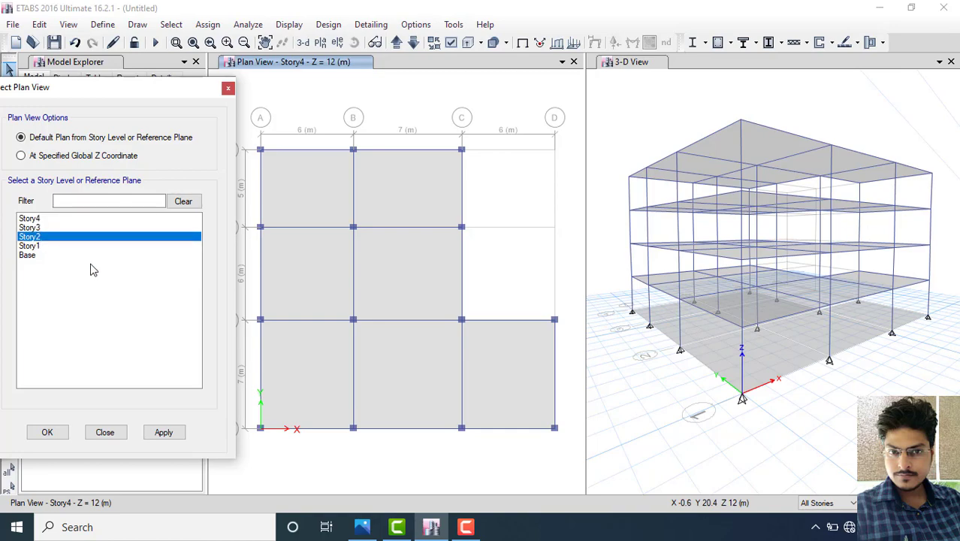
pyautogui.click(35, 247)
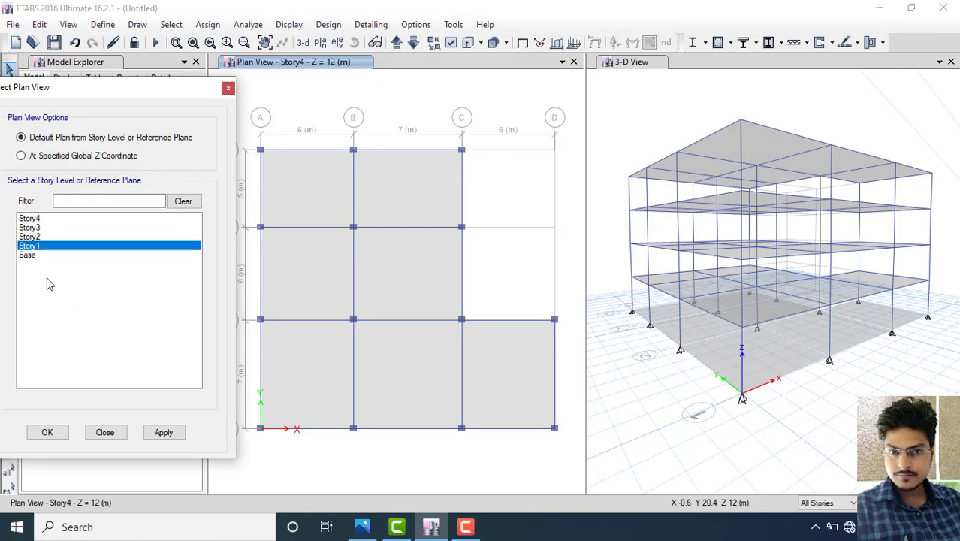
pyautogui.click(28, 256)
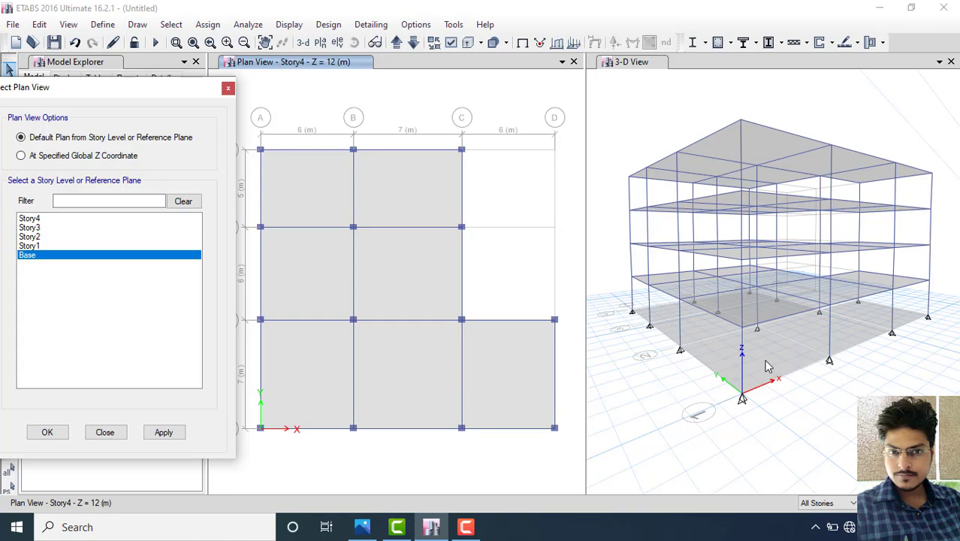
pyautogui.click(47, 433)
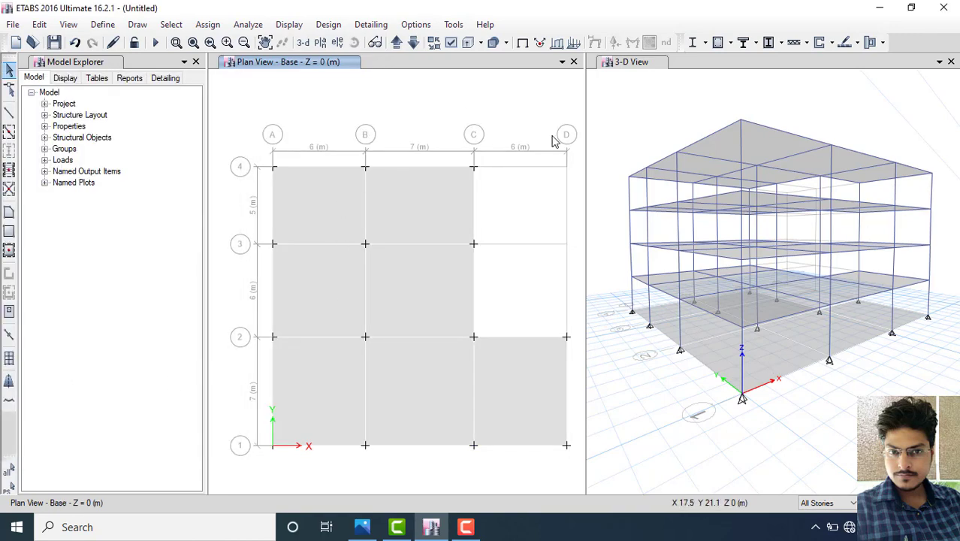
pyautogui.click(368, 217)
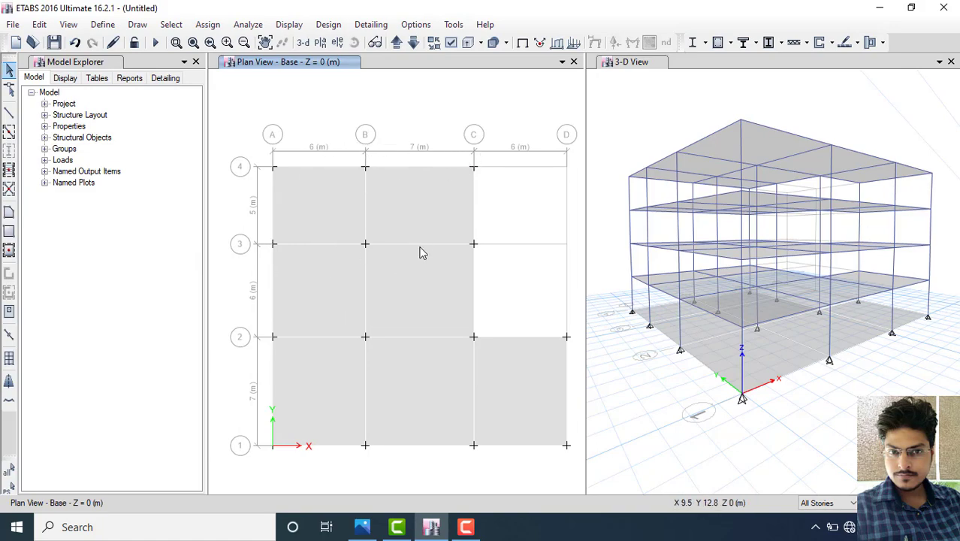
pyautogui.click(331, 337)
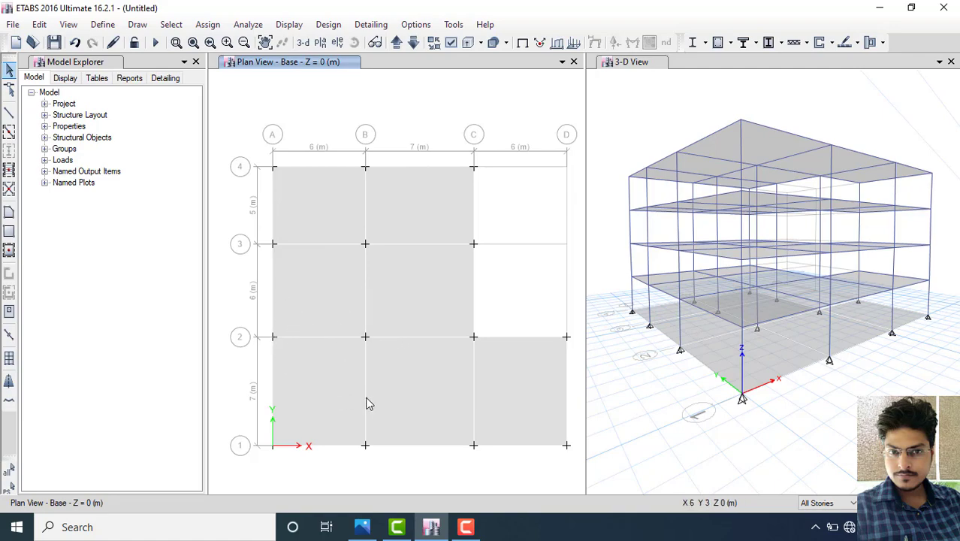
pyautogui.click(473, 388)
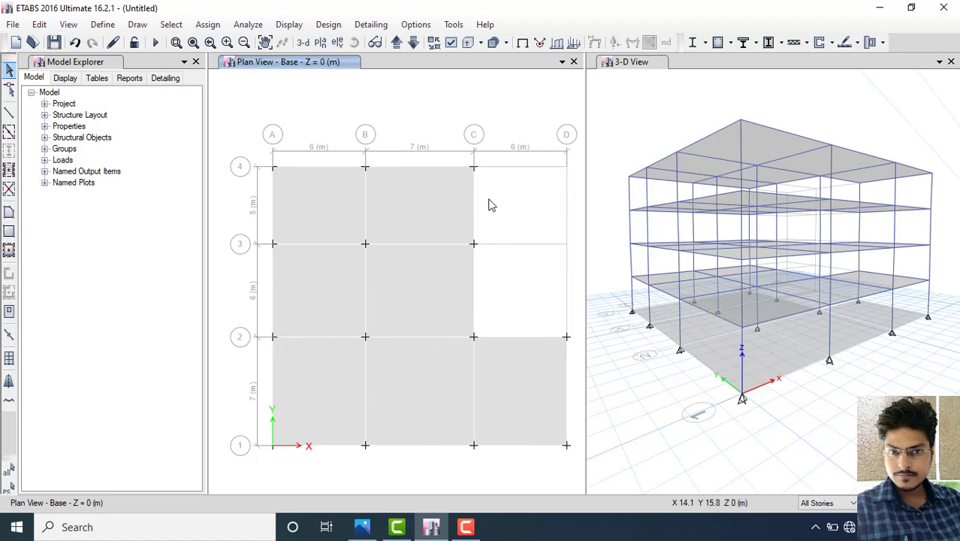
pyautogui.click(376, 193)
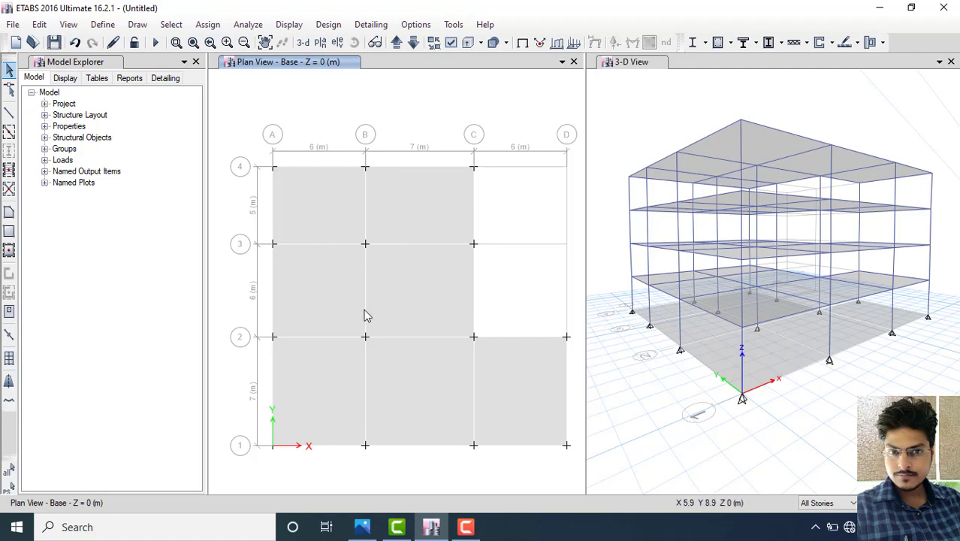
pyautogui.click(387, 402)
pyautogui.click(322, 206)
pyautogui.click(402, 213)
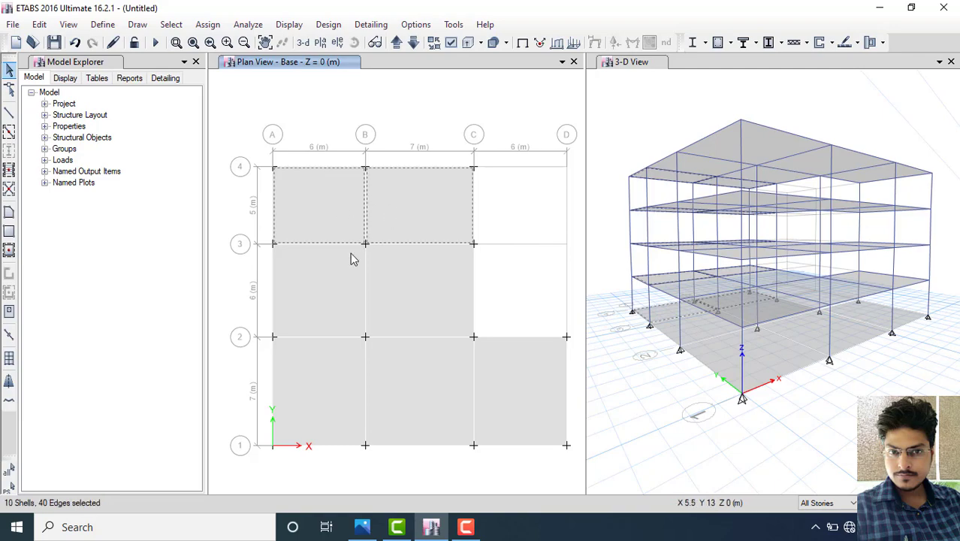
pyautogui.click(351, 260)
pyautogui.click(420, 268)
pyautogui.click(354, 354)
pyautogui.click(421, 359)
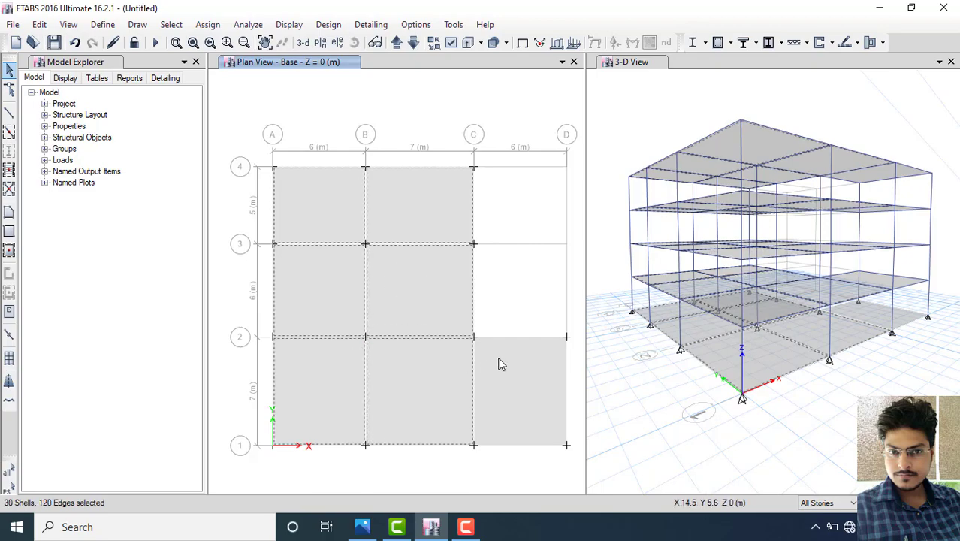
pyautogui.click(499, 363)
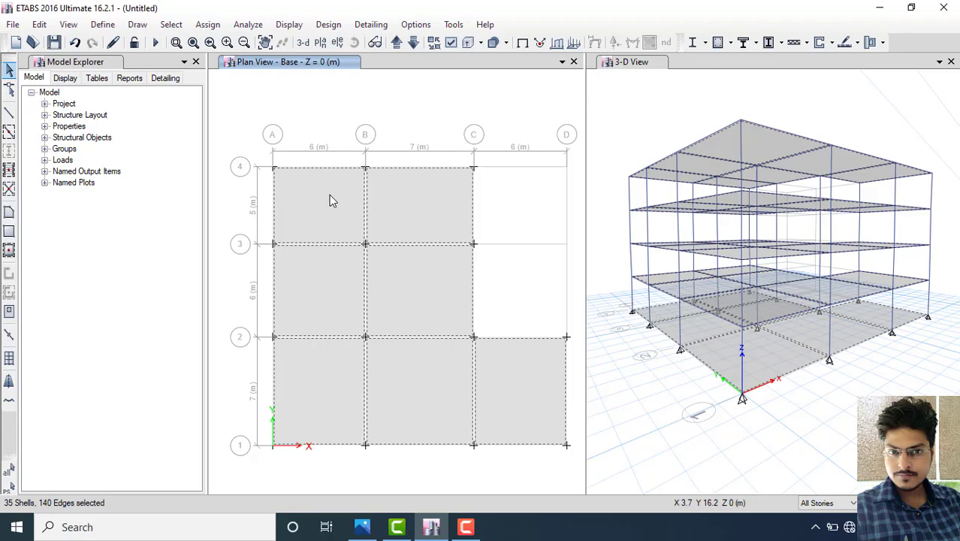
pyautogui.hotkey('ctrl', 'q')
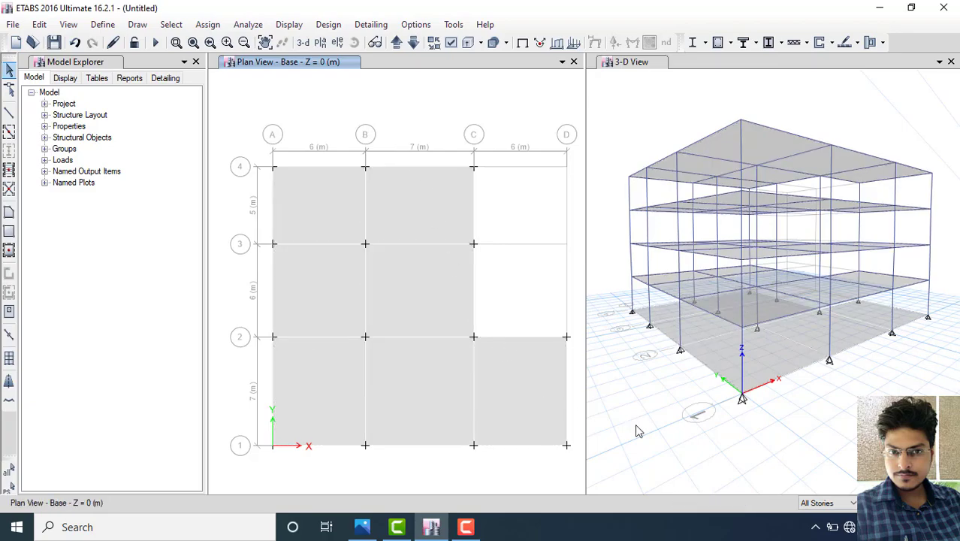
# Limit editing to One Story and delete all seven slab panels at the Base level
pyautogui.click(829, 503)
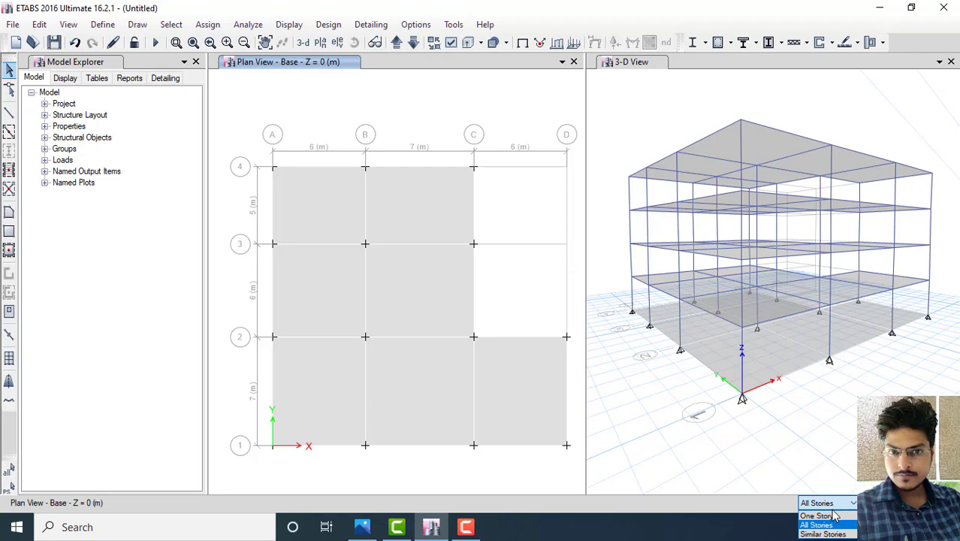
pyautogui.click(826, 516)
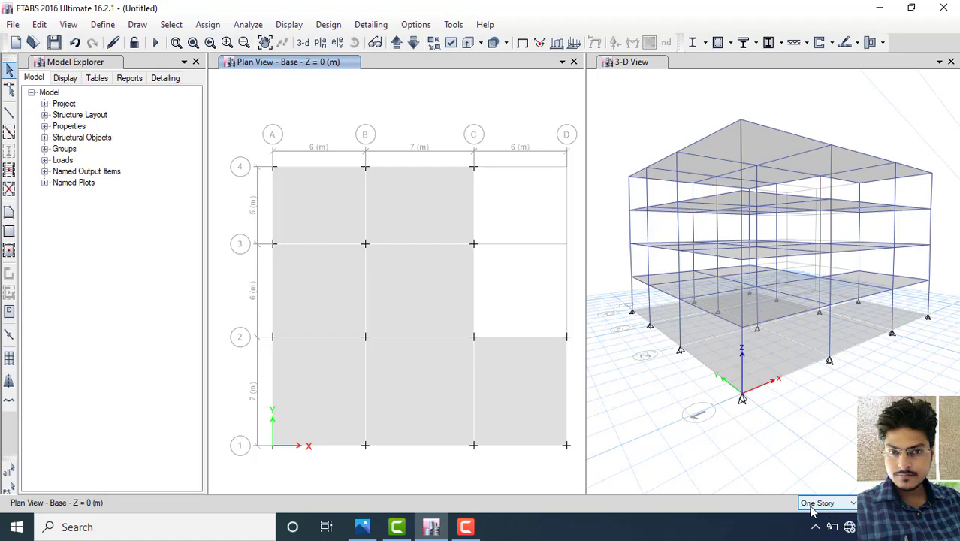
pyautogui.click(316, 217)
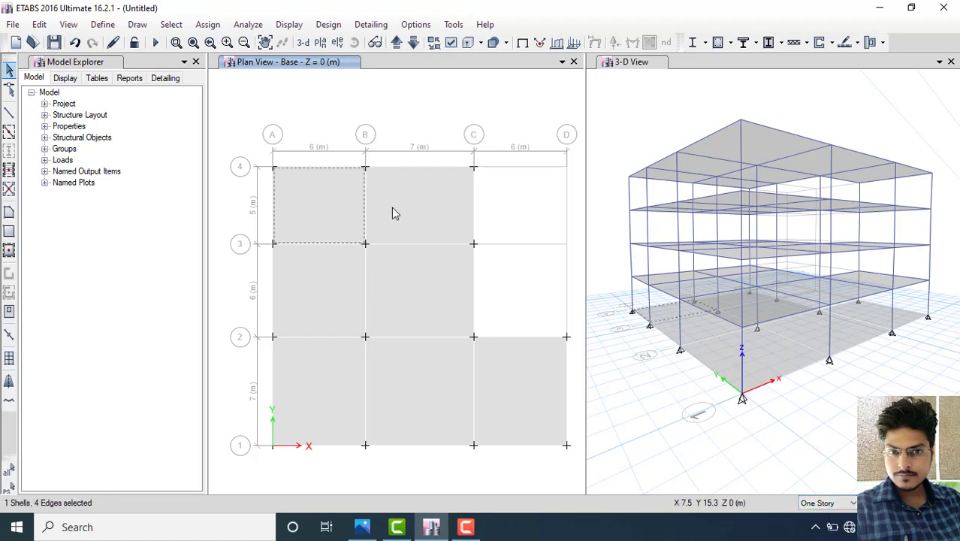
pyautogui.click(392, 209)
pyautogui.click(329, 281)
pyautogui.click(410, 275)
pyautogui.click(360, 379)
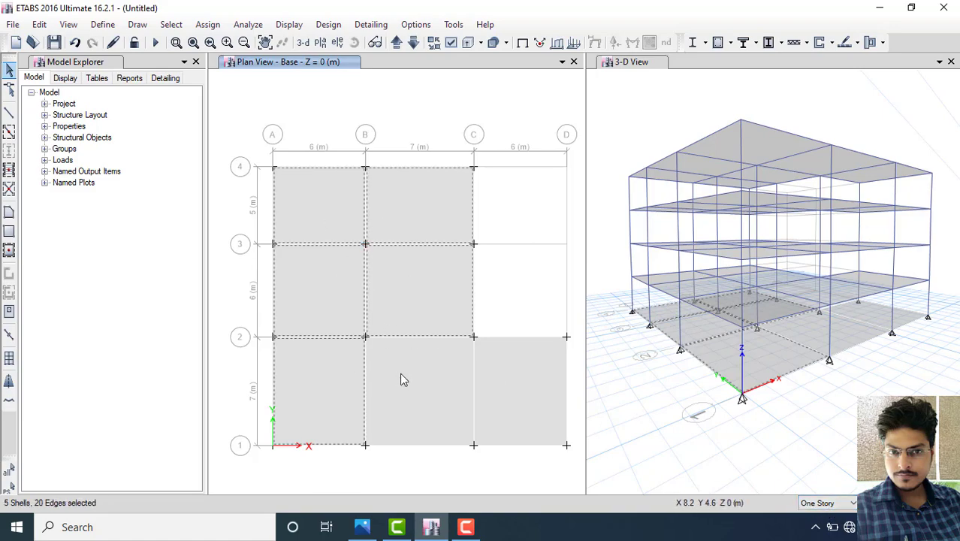
pyautogui.click(439, 373)
pyautogui.click(485, 366)
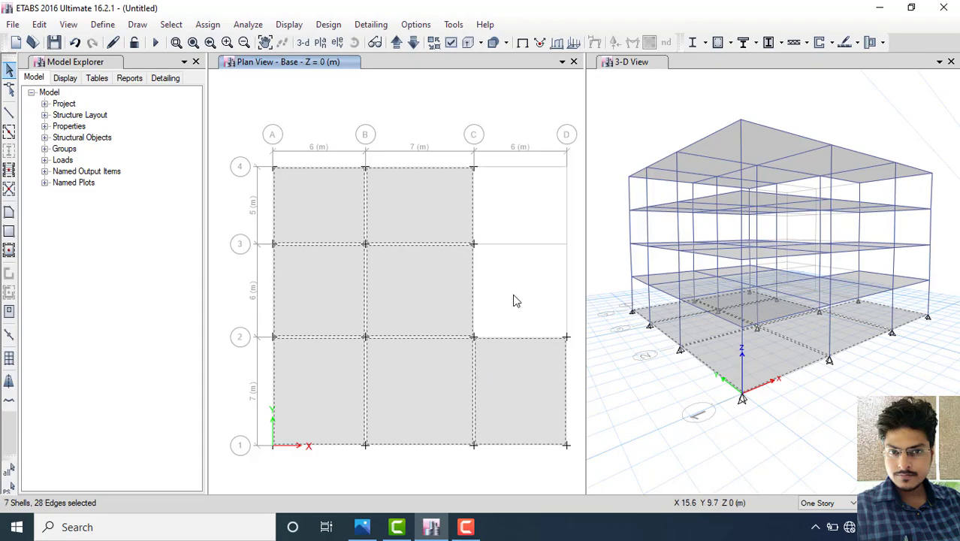
pyautogui.press('Delete')
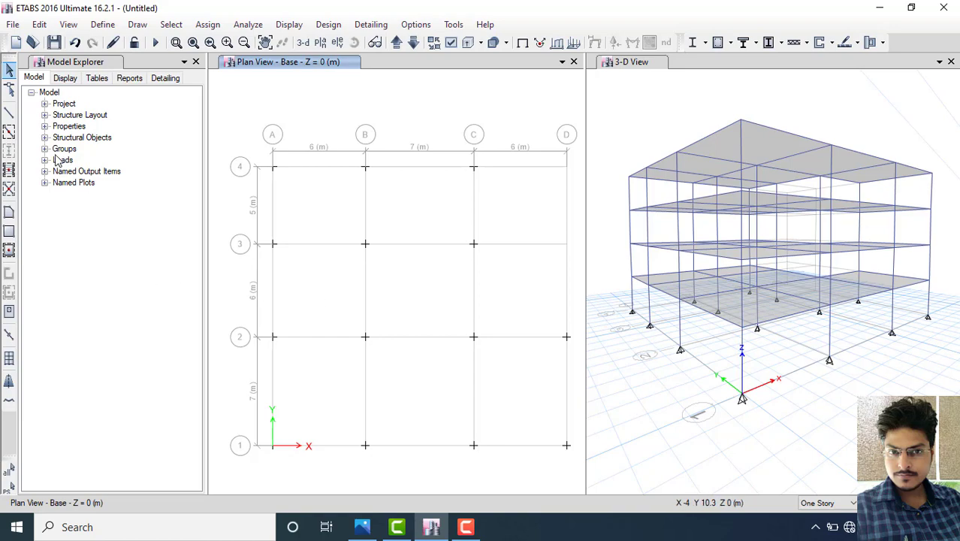
pyautogui.click(9, 133)
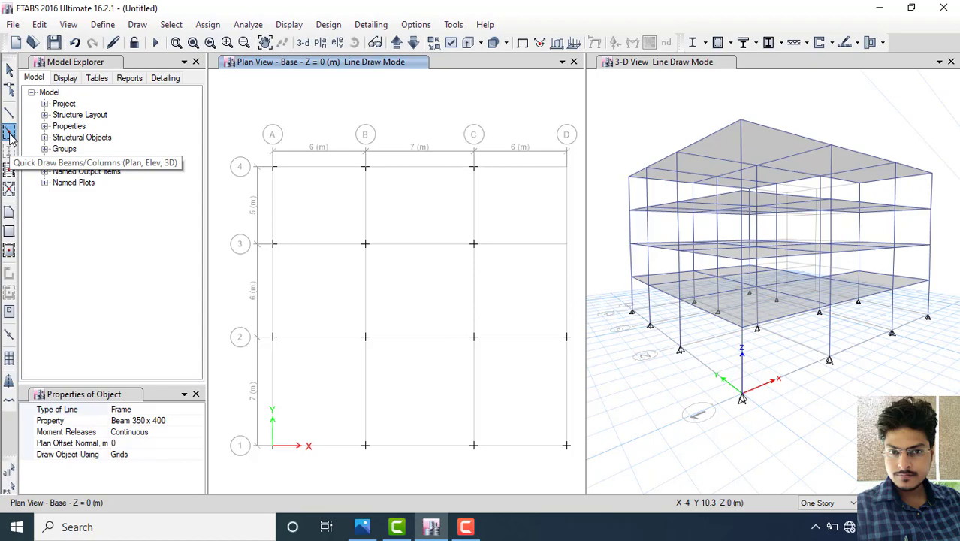
pyautogui.click(173, 421)
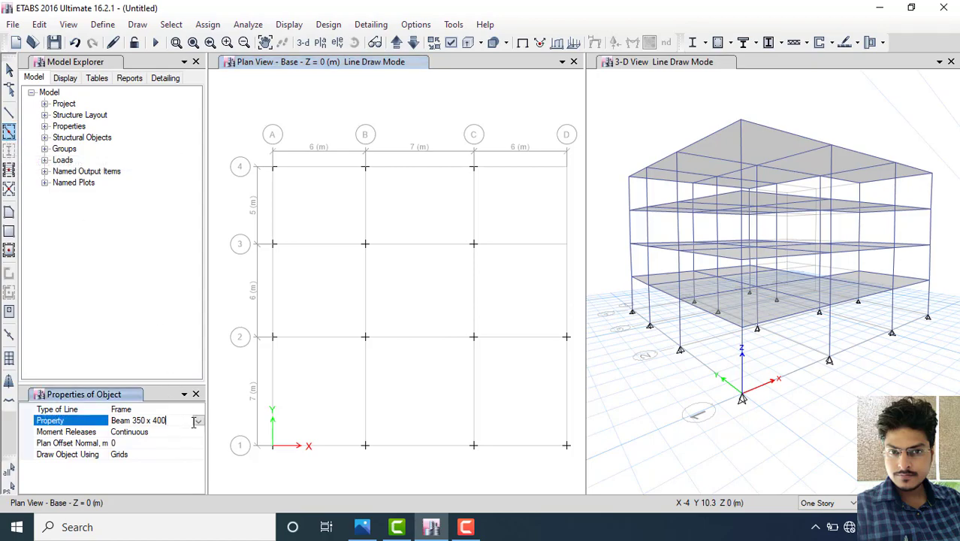
pyautogui.click(198, 421)
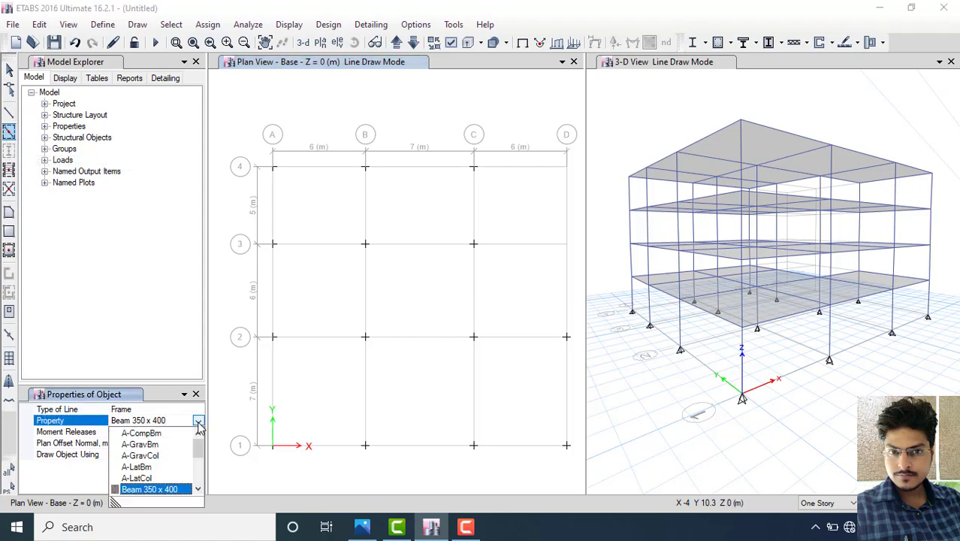
pyautogui.click(198, 423)
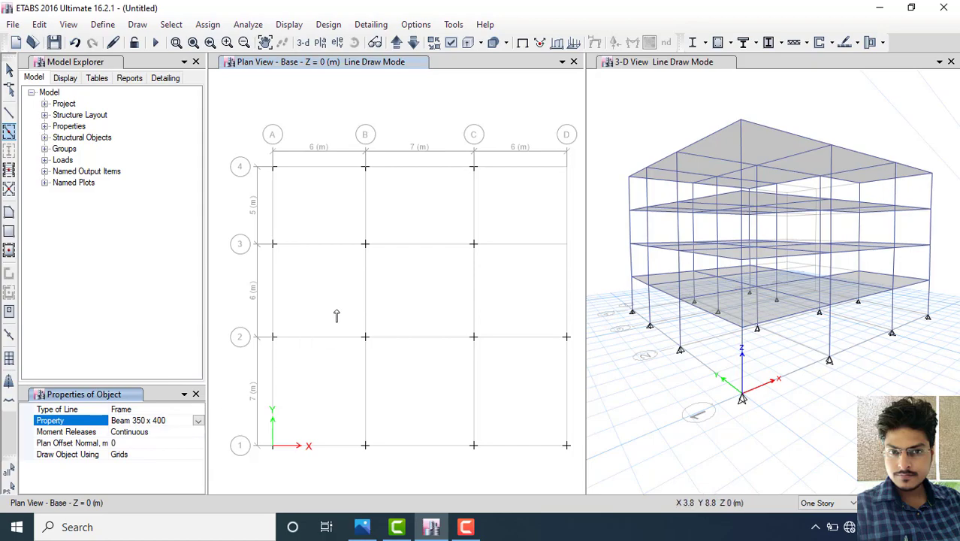
pyautogui.press('Escape')
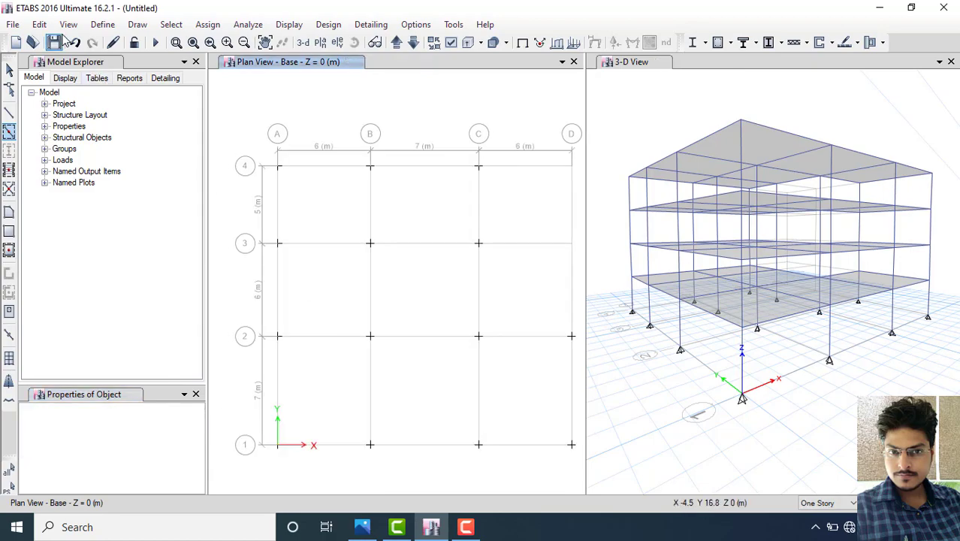
# Add a rectangular concrete frame section named Beam 230 x300 with M25 as its material
pyautogui.click(102, 24)
pyautogui.moveTo(68, 25)
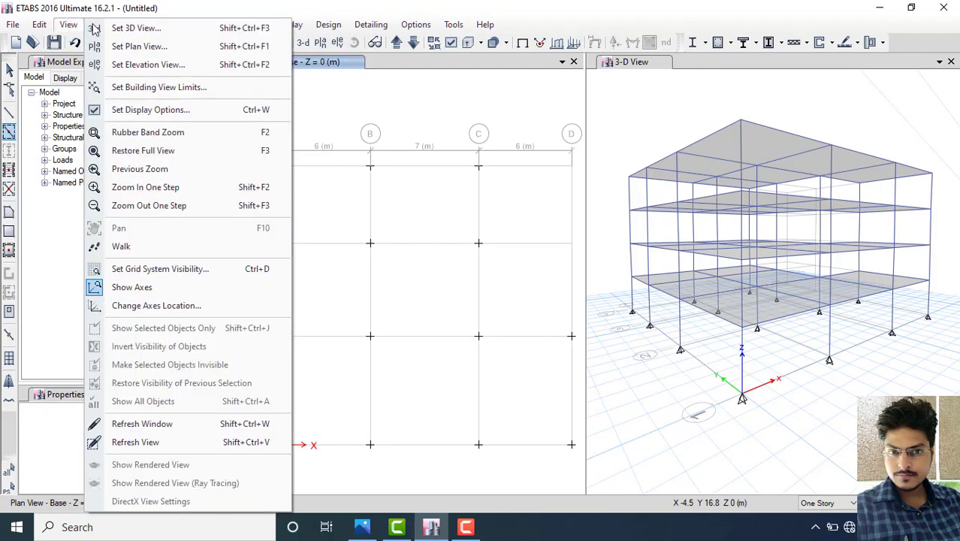
pyautogui.click(130, 5)
pyautogui.click(106, 27)
pyautogui.moveTo(178, 64)
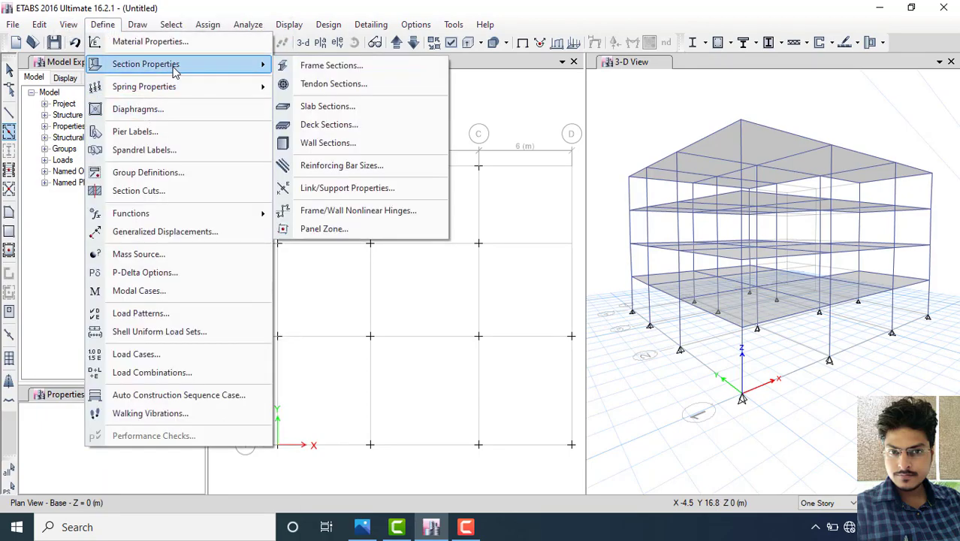
pyautogui.click(362, 67)
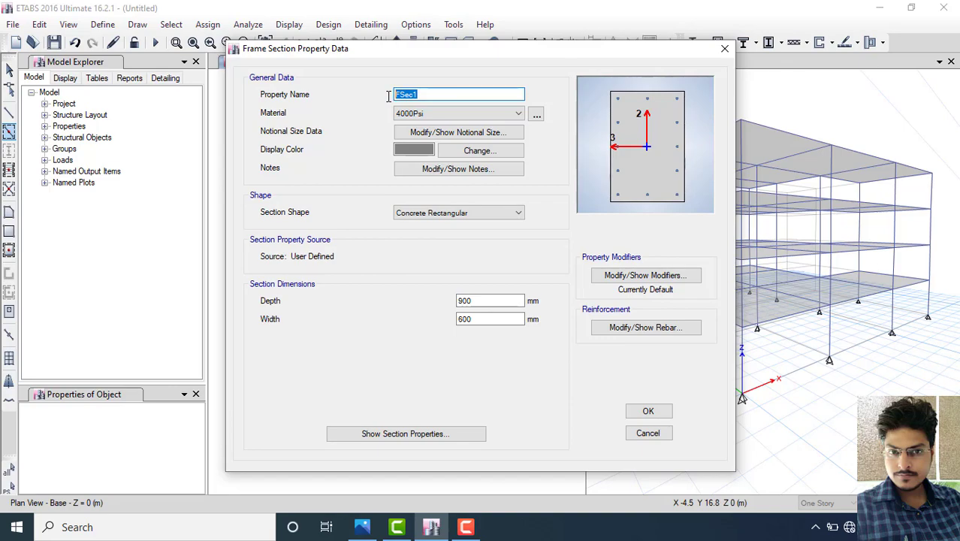
pyautogui.write('Beam 230 x300')
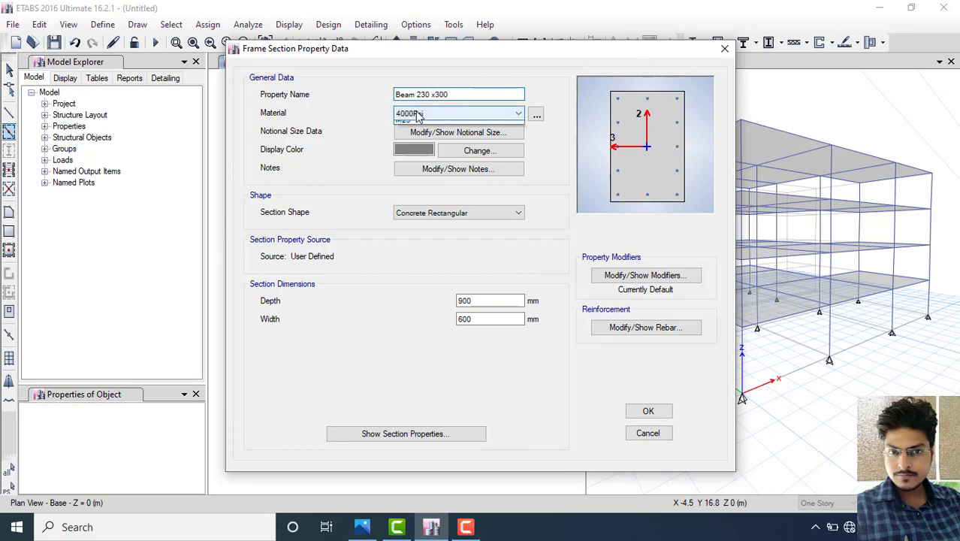
pyautogui.click(411, 114)
pyautogui.click(429, 169)
# Set the new beam section's depth to 300 mm and width to 230 mm, and save it to the frame properties
pyautogui.moveTo(477, 300); pyautogui.dragTo(436, 305)
pyautogui.write('300')
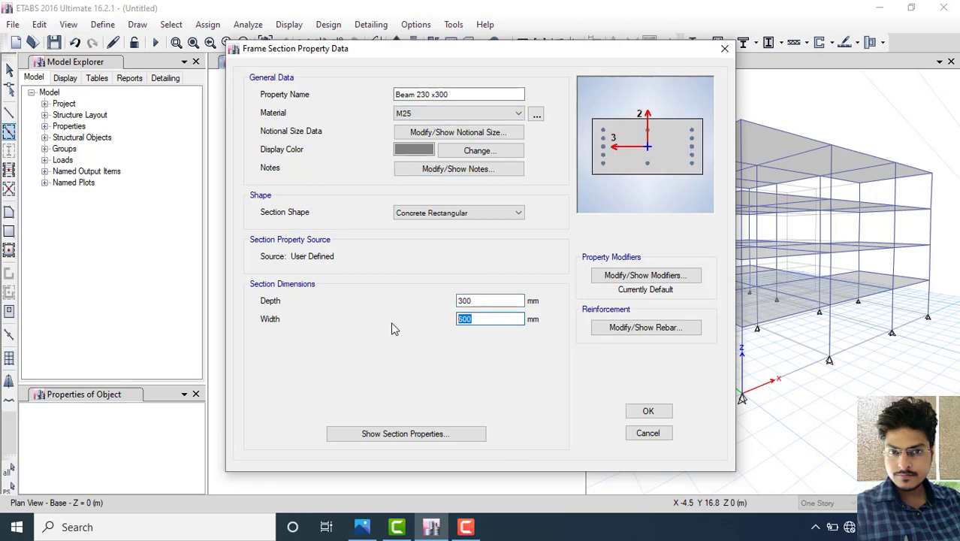
pyautogui.press('Tab')
pyautogui.write('230')
pyautogui.click(648, 411)
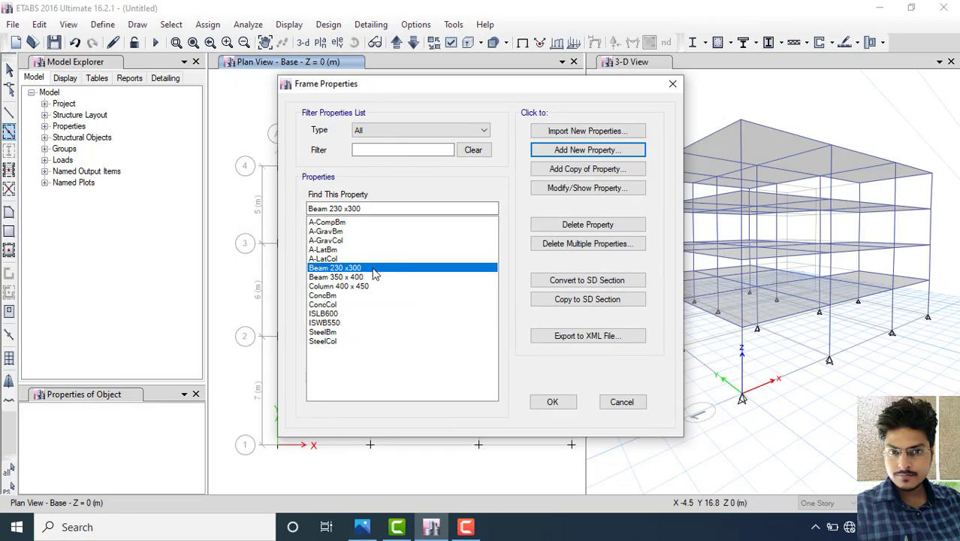
# Accept the defined frame properties and leave the beam drawing command
pyautogui.click(562, 404)
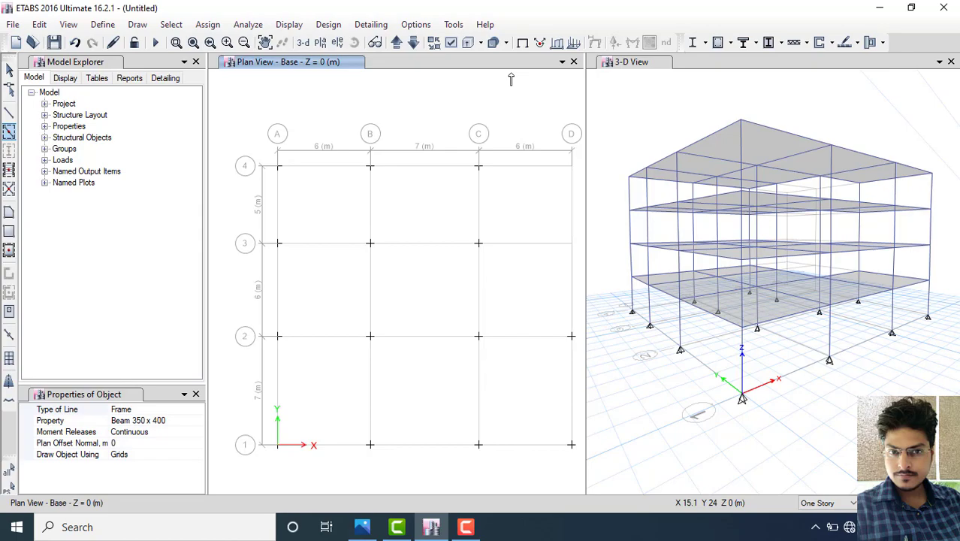
pyautogui.press('Escape')
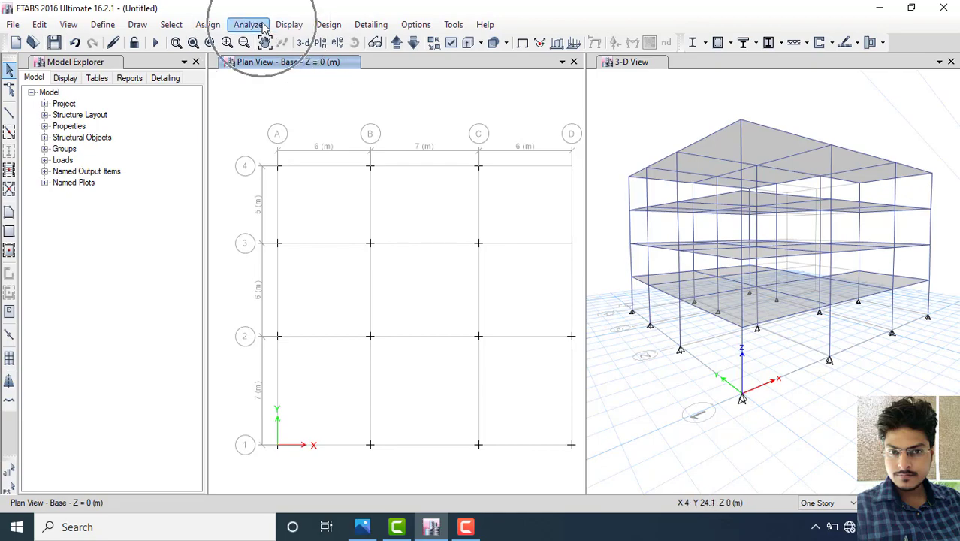
pyautogui.click(209, 26)
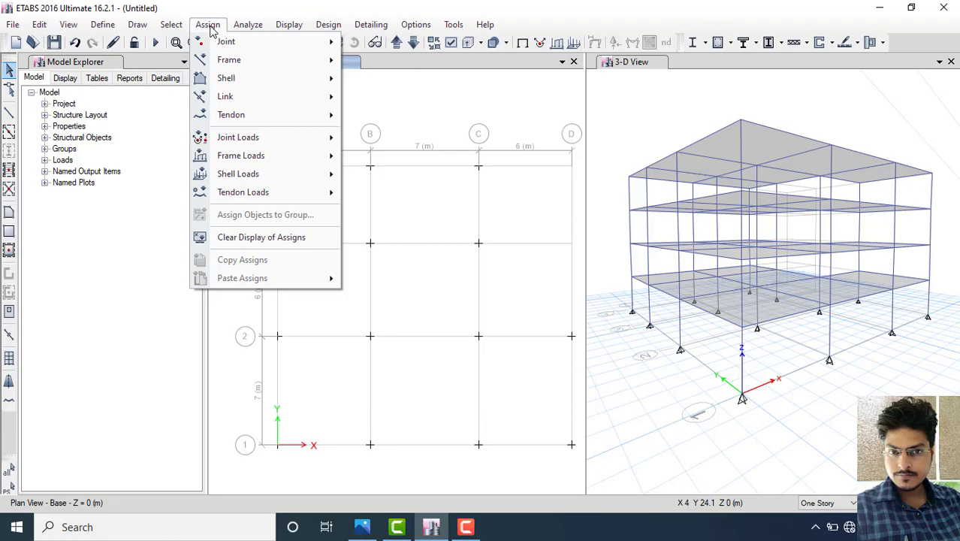
pyautogui.click(211, 28)
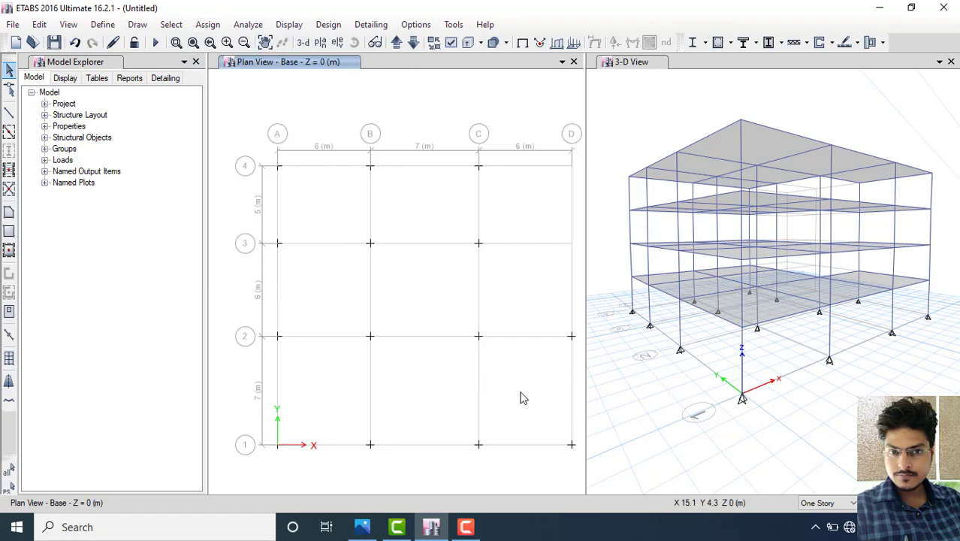
# Extend editing to All Stories and switch the plan view to Story4
pyautogui.click(827, 503)
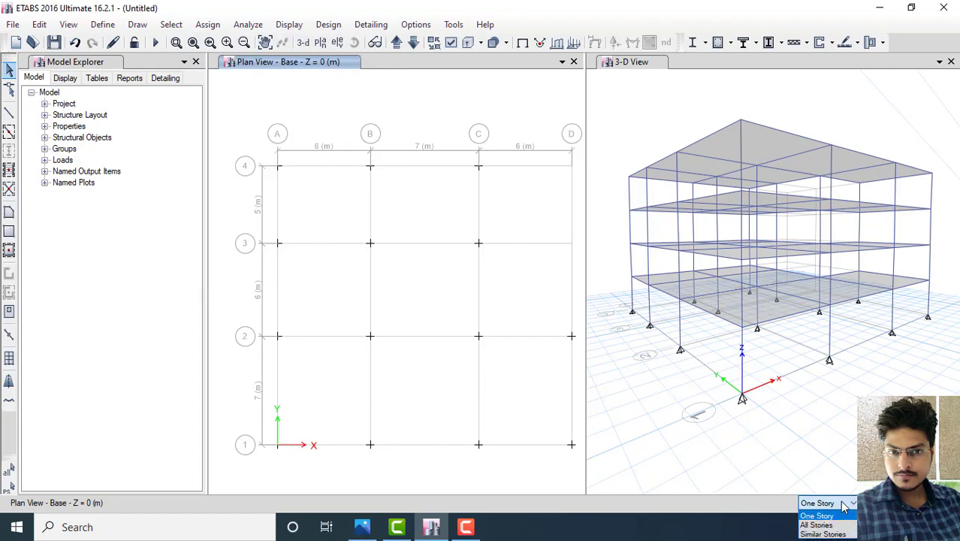
pyautogui.click(820, 516)
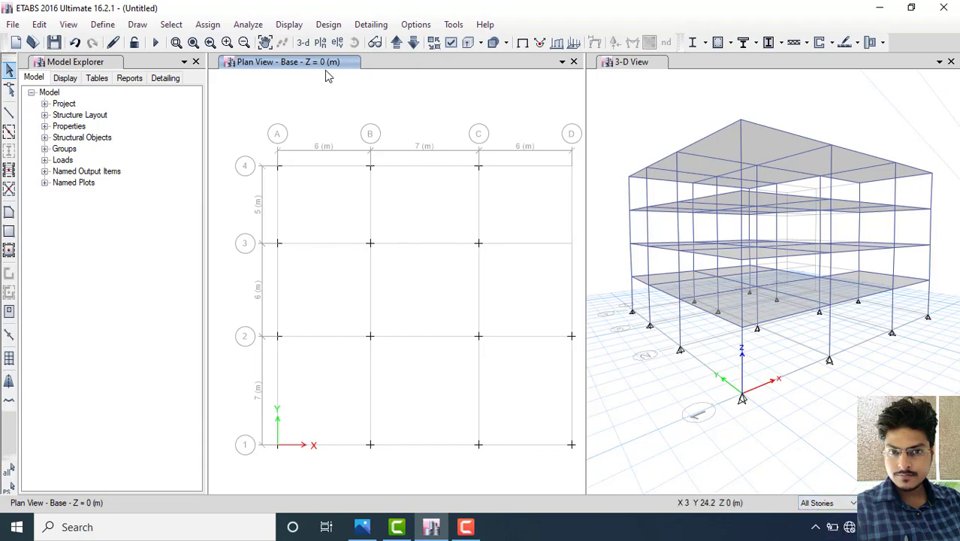
pyautogui.click(321, 42)
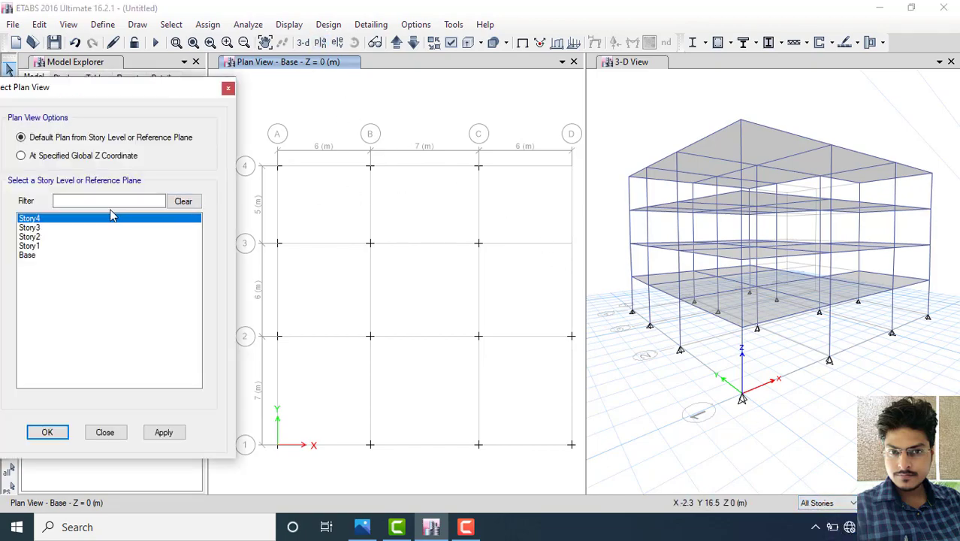
pyautogui.click(46, 433)
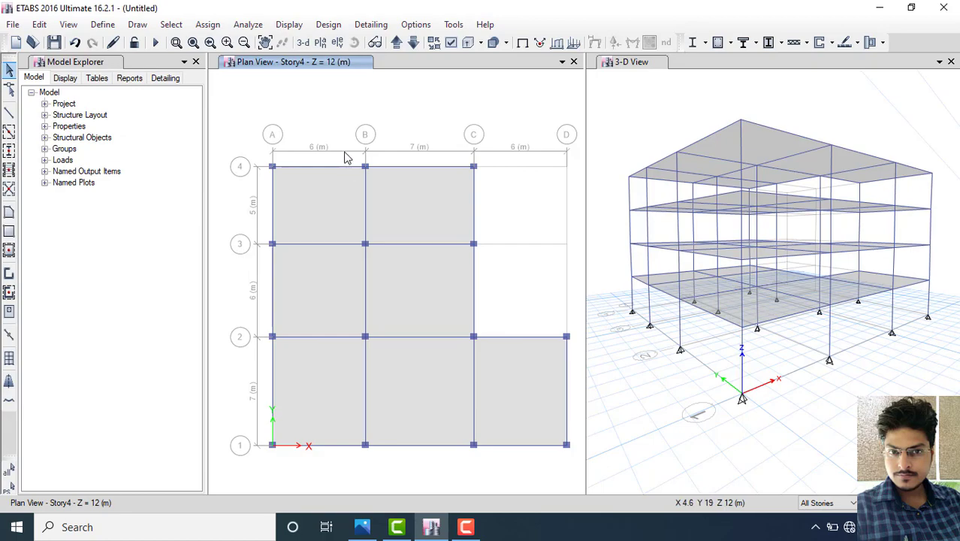
pyautogui.click(332, 167)
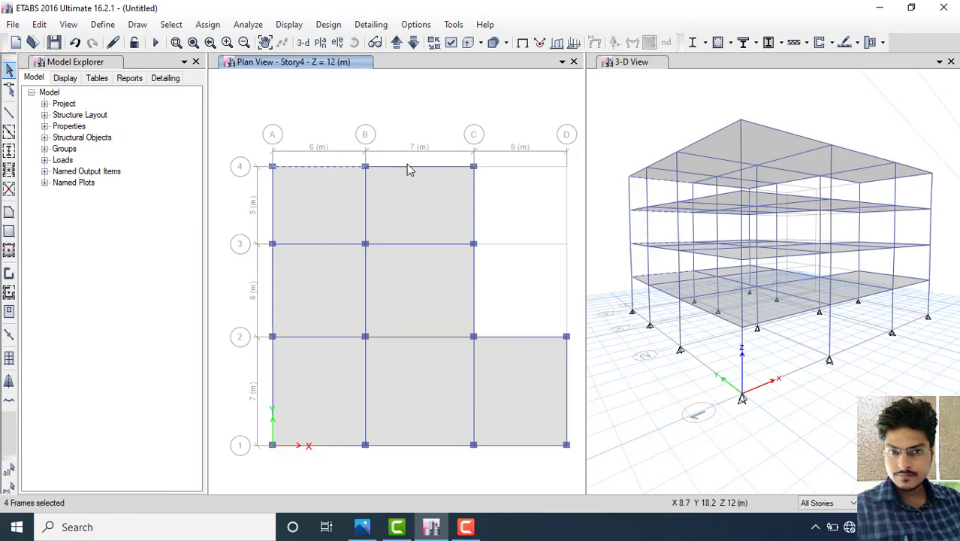
pyautogui.click(409, 167)
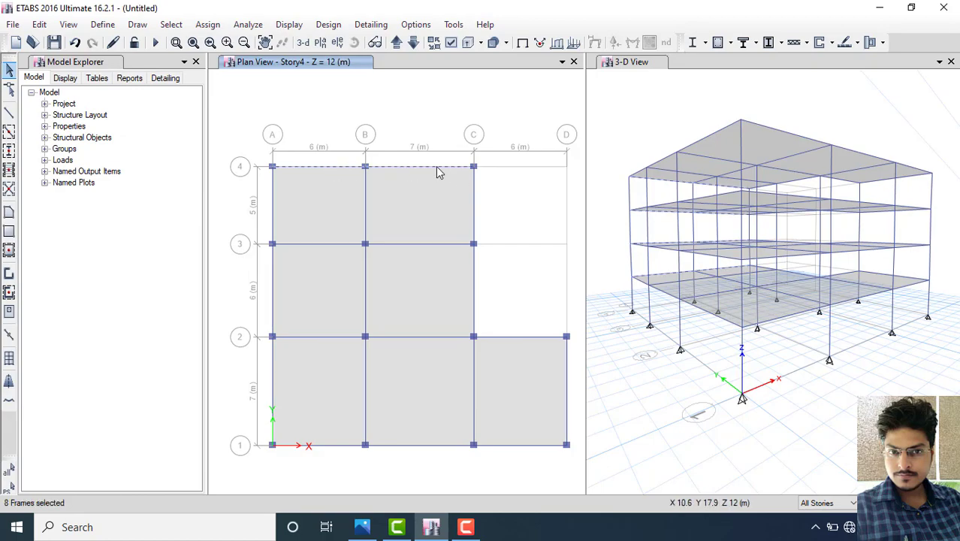
pyautogui.click(375, 167)
pyautogui.click(352, 168)
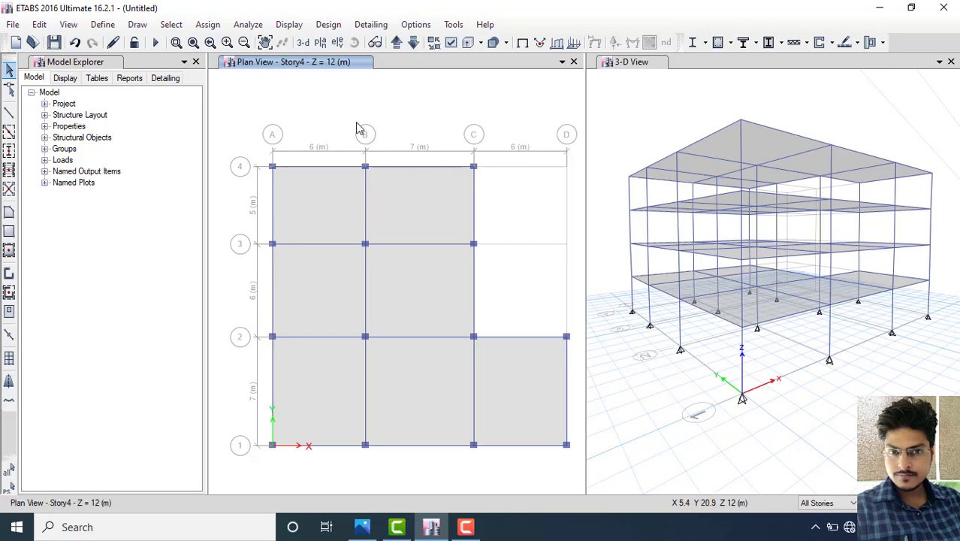
# Assign the Beam 230 x300 section to all Y-direction beams along grid lines A, B, C and D on all stories
pyautogui.click(274, 209)
pyautogui.click(275, 322)
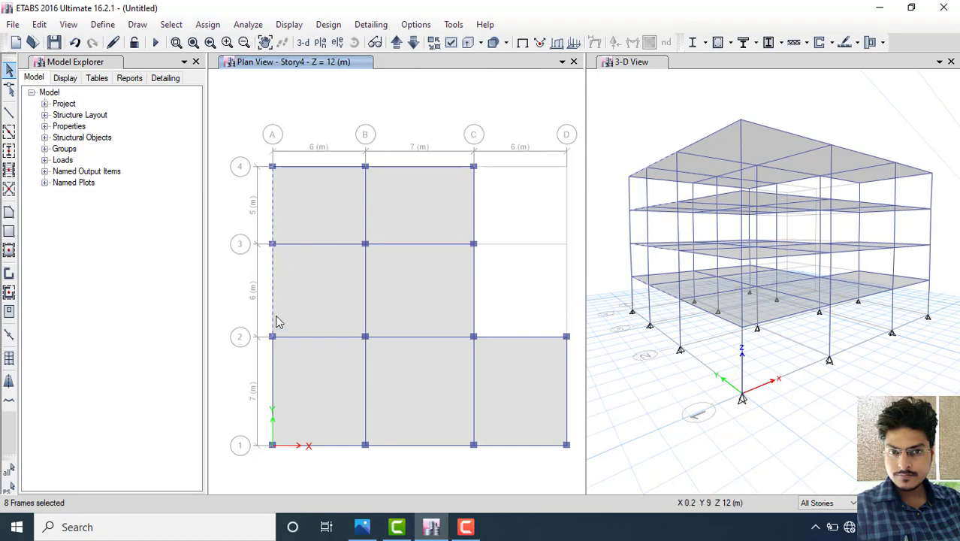
pyautogui.click(276, 361)
pyautogui.click(365, 225)
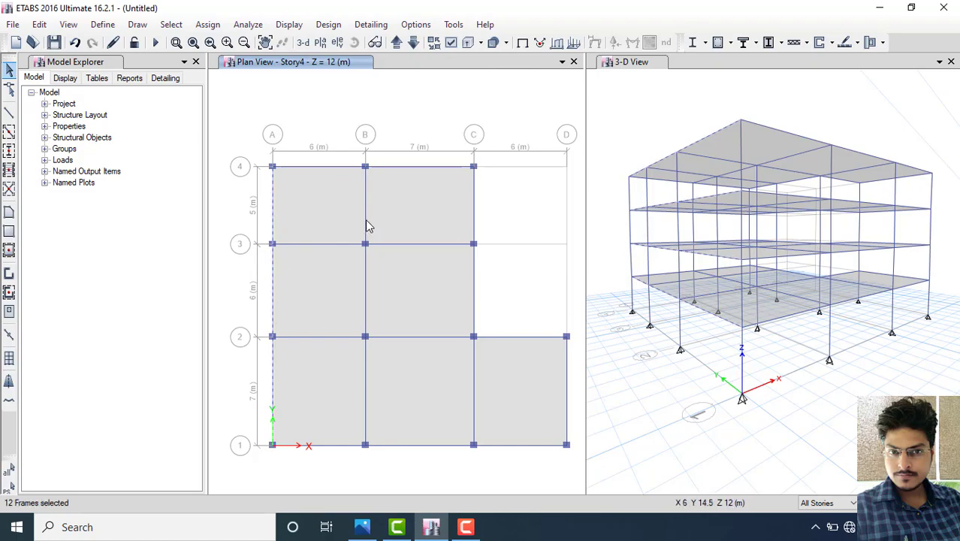
pyautogui.click(366, 294)
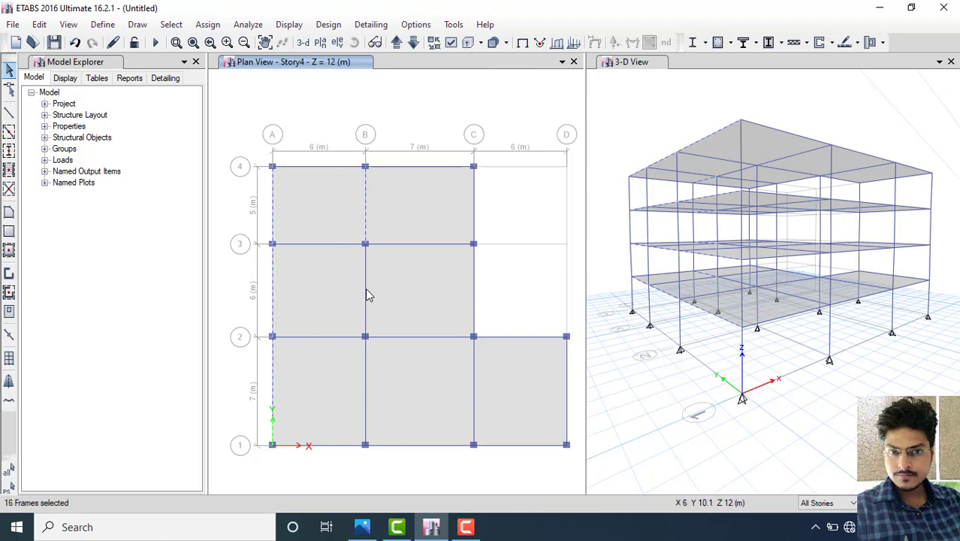
pyautogui.click(366, 373)
pyautogui.click(476, 201)
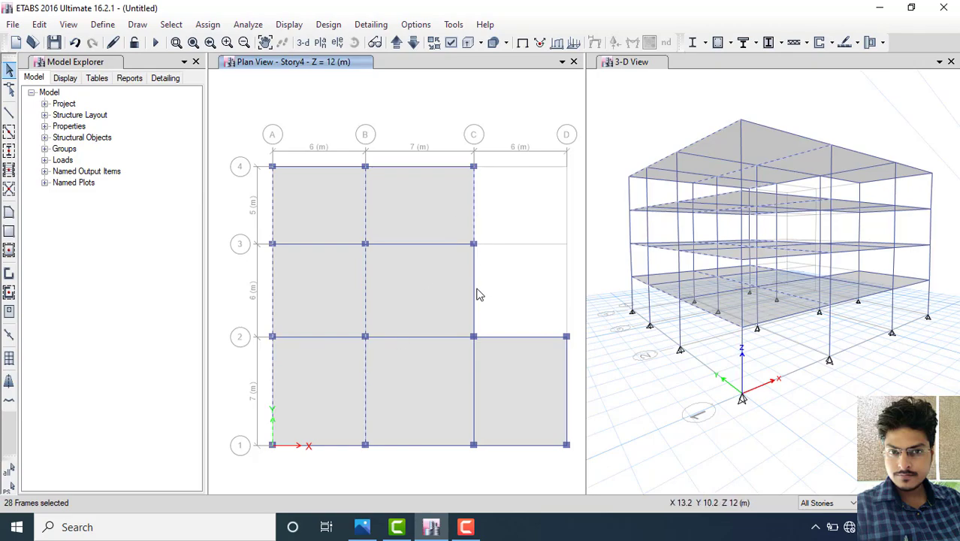
pyautogui.click(475, 294)
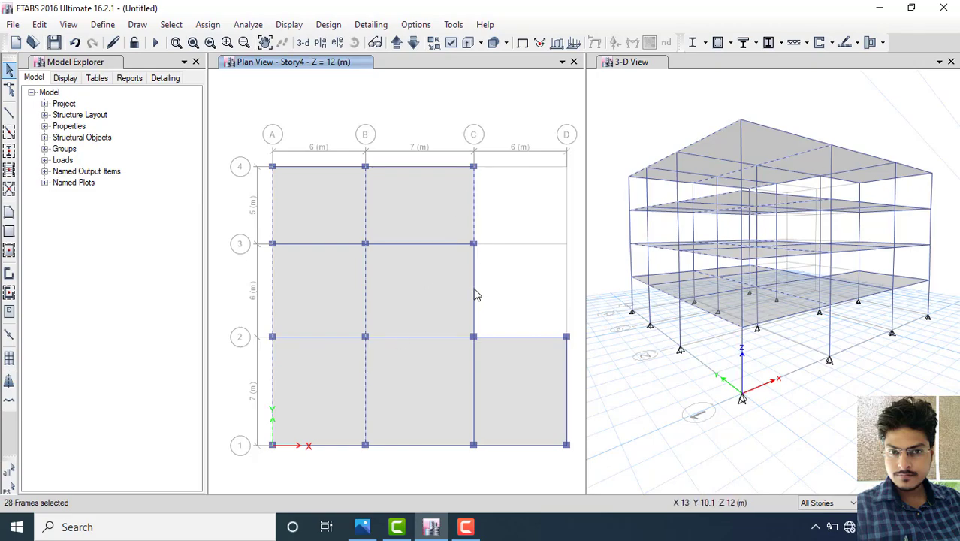
pyautogui.click(476, 388)
pyautogui.click(568, 389)
pyautogui.click(210, 26)
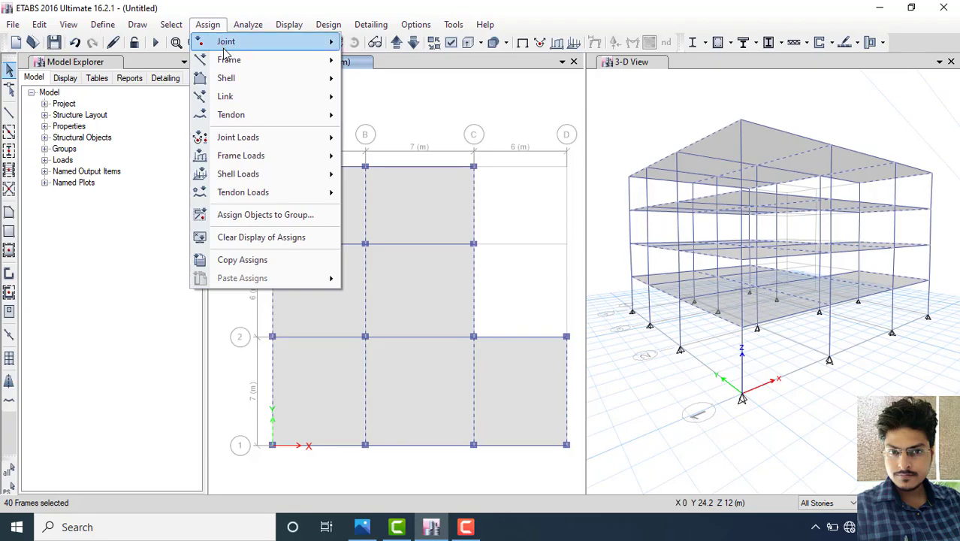
pyautogui.moveTo(237, 68)
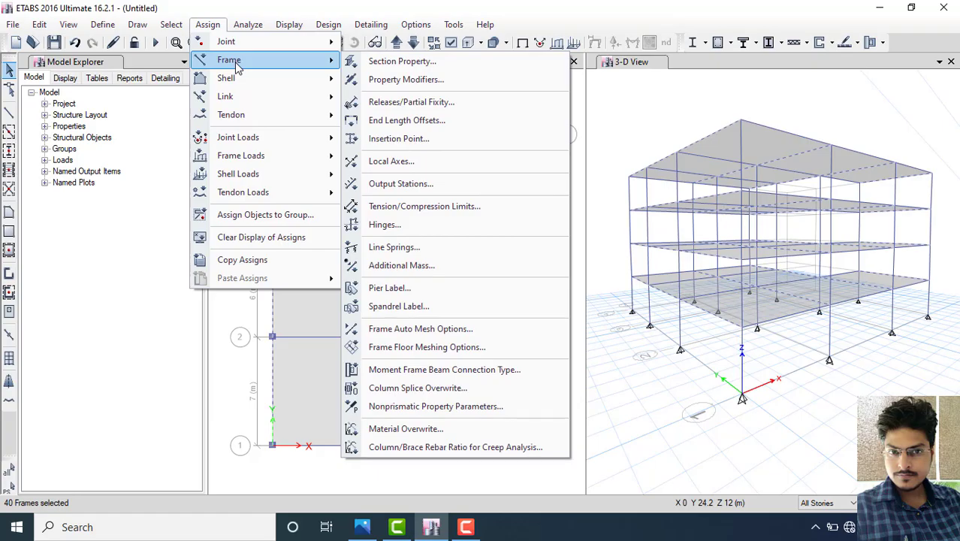
pyautogui.click(445, 65)
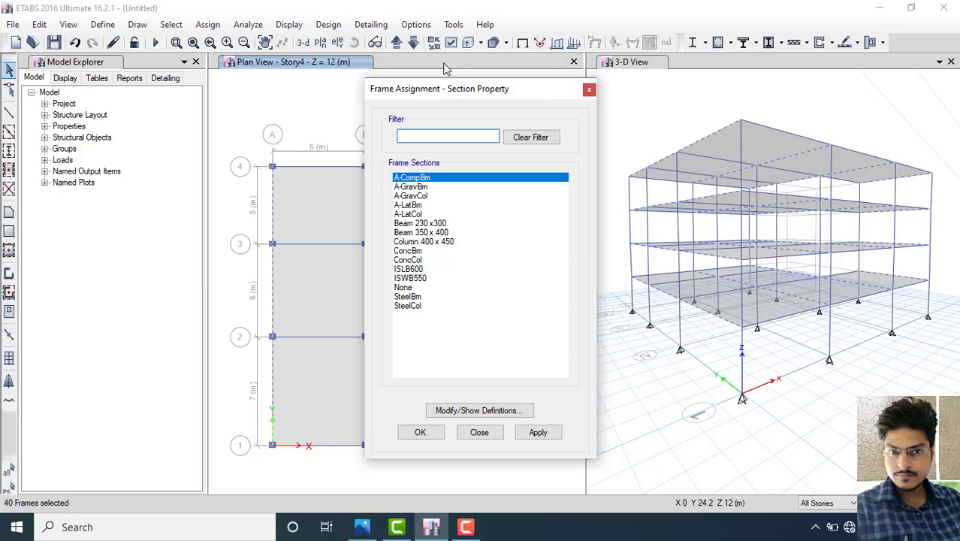
pyautogui.moveTo(464, 100); pyautogui.dragTo(112, 45)
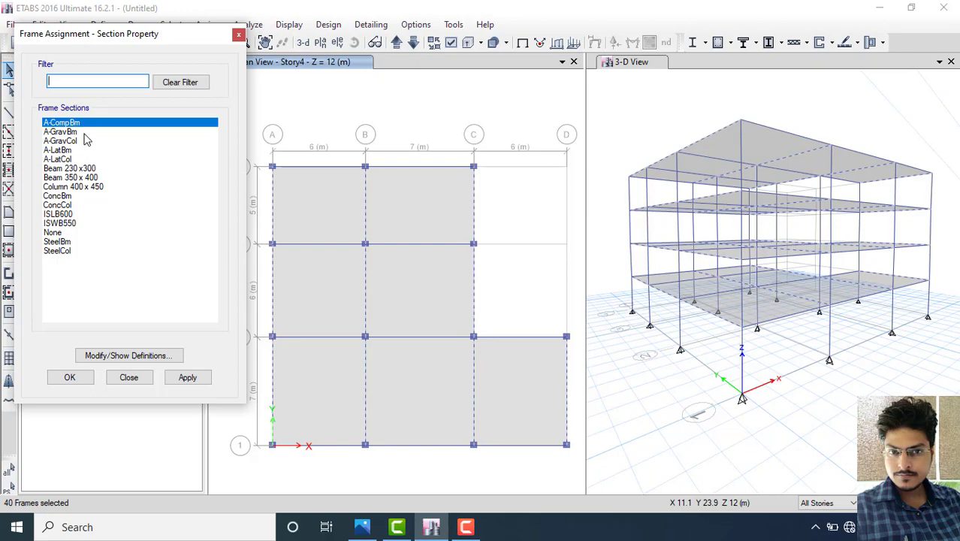
pyautogui.click(87, 168)
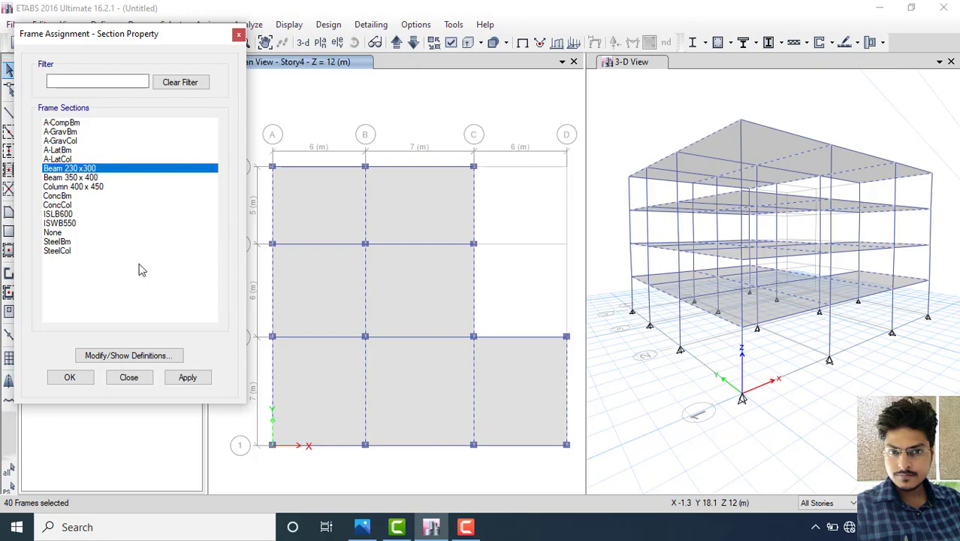
pyautogui.click(196, 382)
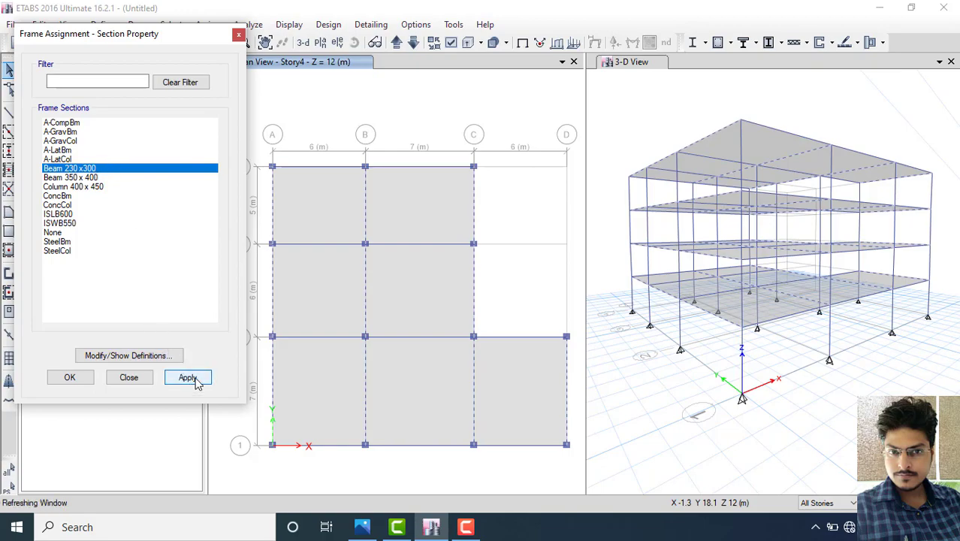
pyautogui.click(75, 380)
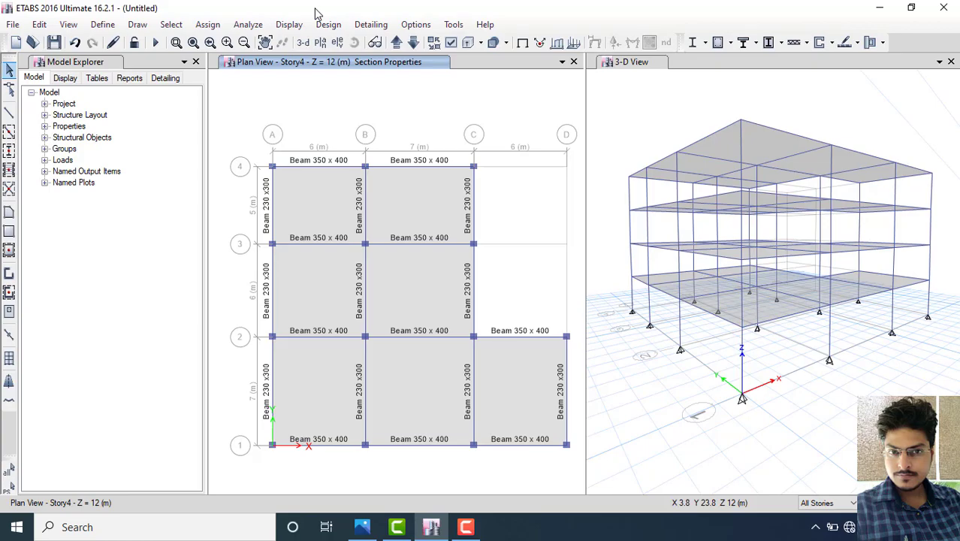
# Display the frames extruded in the 3-D view and inspect the beams and columns from the opposite side of the building
pyautogui.click(651, 120)
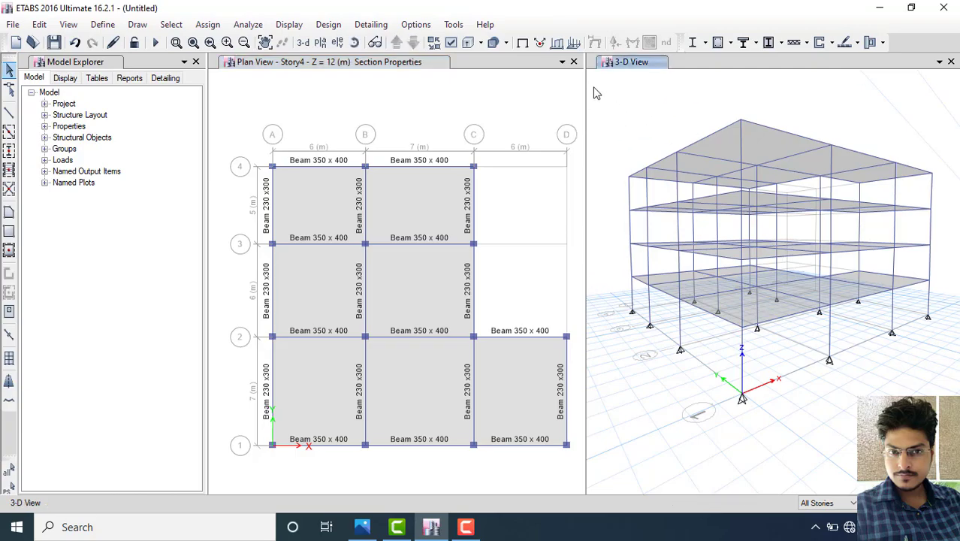
pyautogui.click(468, 43)
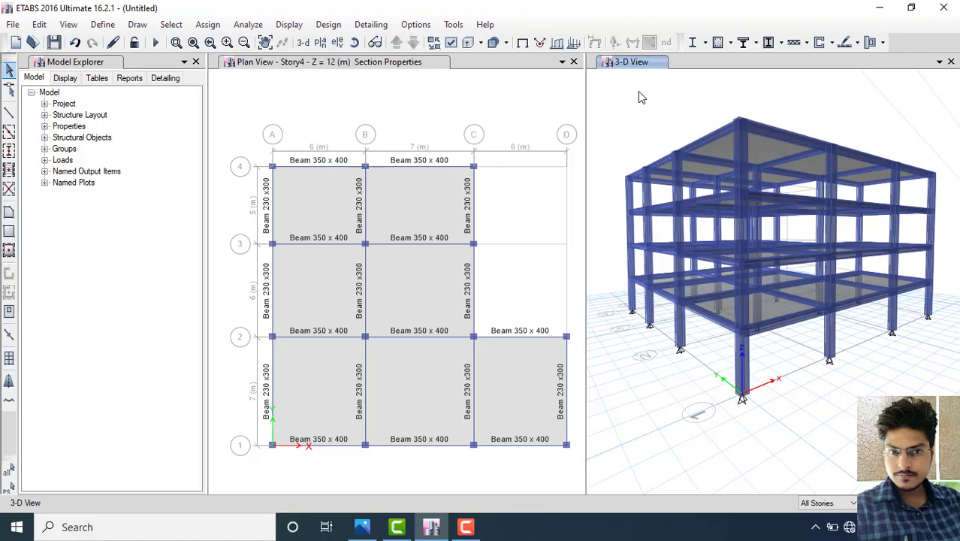
pyautogui.moveTo(639, 92); pyautogui.dragTo(670, 139)
pyautogui.keyDown('shift'); pyautogui.moveTo(666, 138); pyautogui.dragTo(900, 198, button='middle'); pyautogui.keyUp('shift')
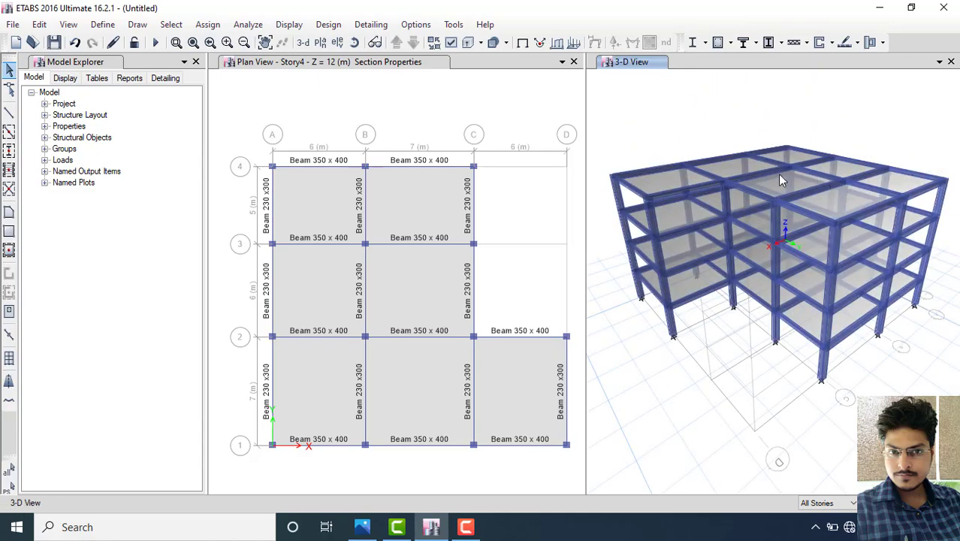